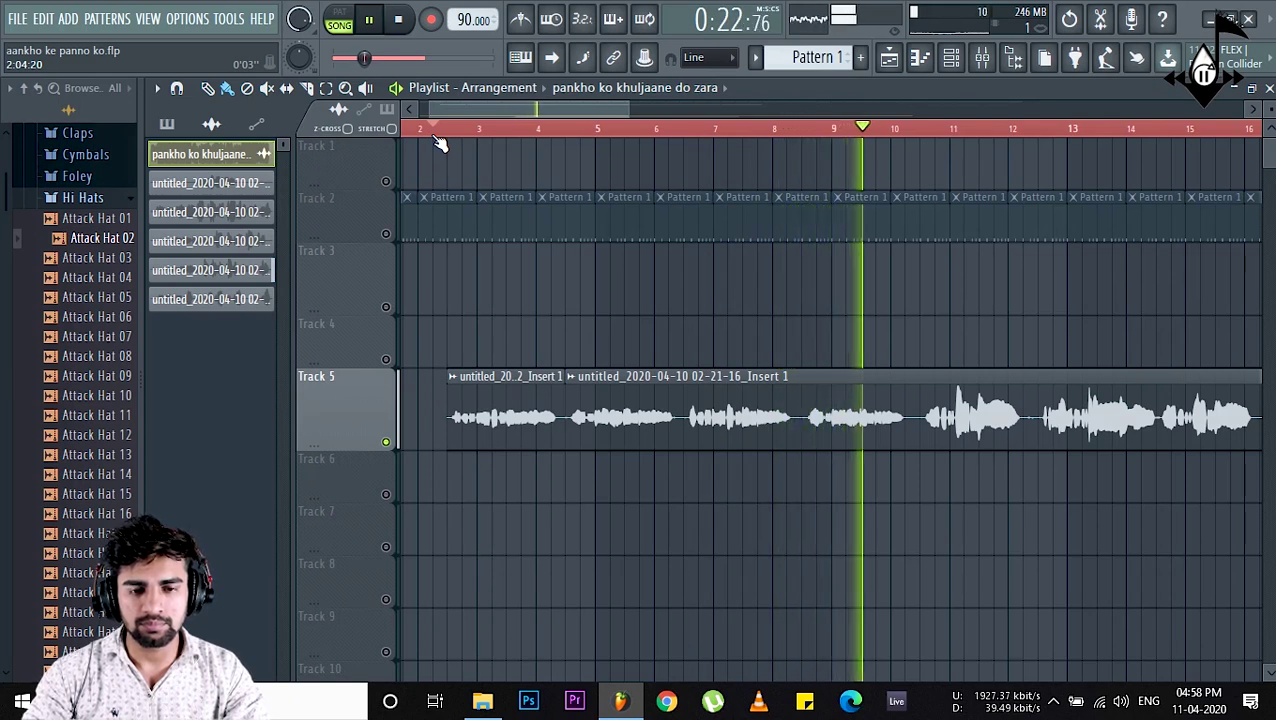
- Stop playback and examine the effect slots of Insert 1 in the mixer
{"action": "key", "text": "space"}
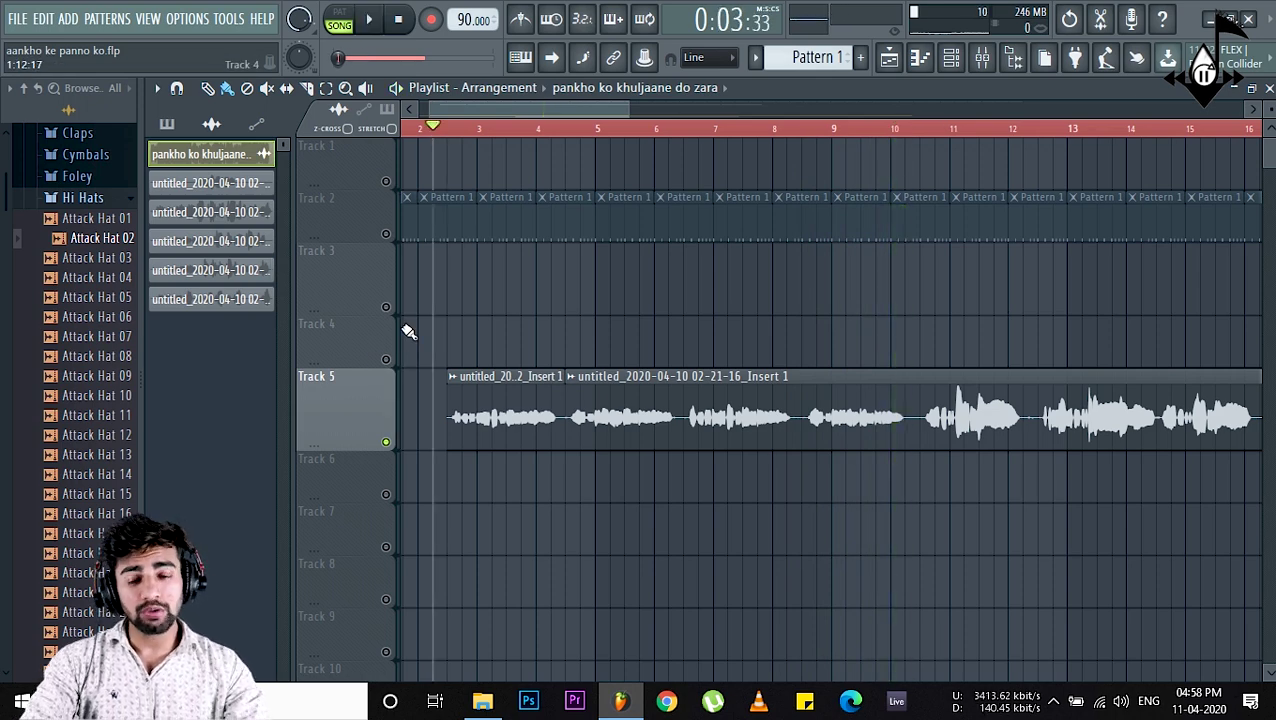
{"action": "scroll", "coordinate": [832, 134], "scroll_direction": "down", "scroll_amount": 3}
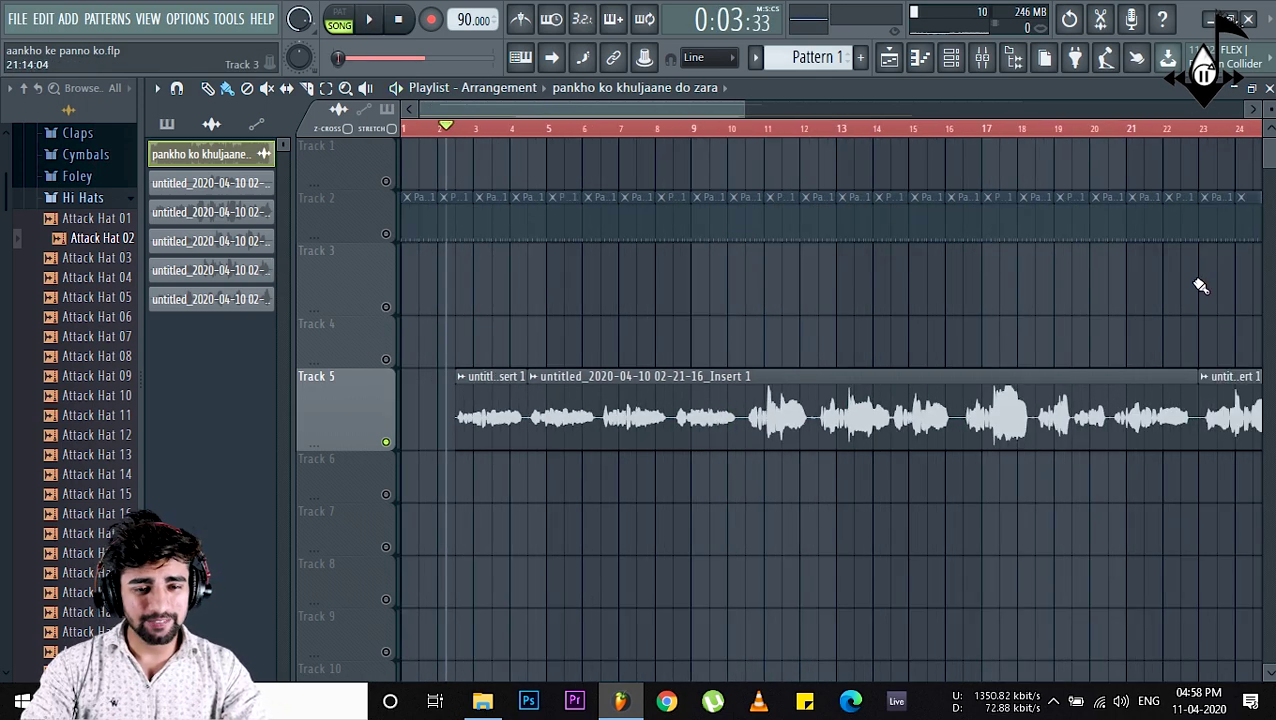
{"action": "scroll", "coordinate": [934, 134], "scroll_direction": "down", "scroll_amount": 3}
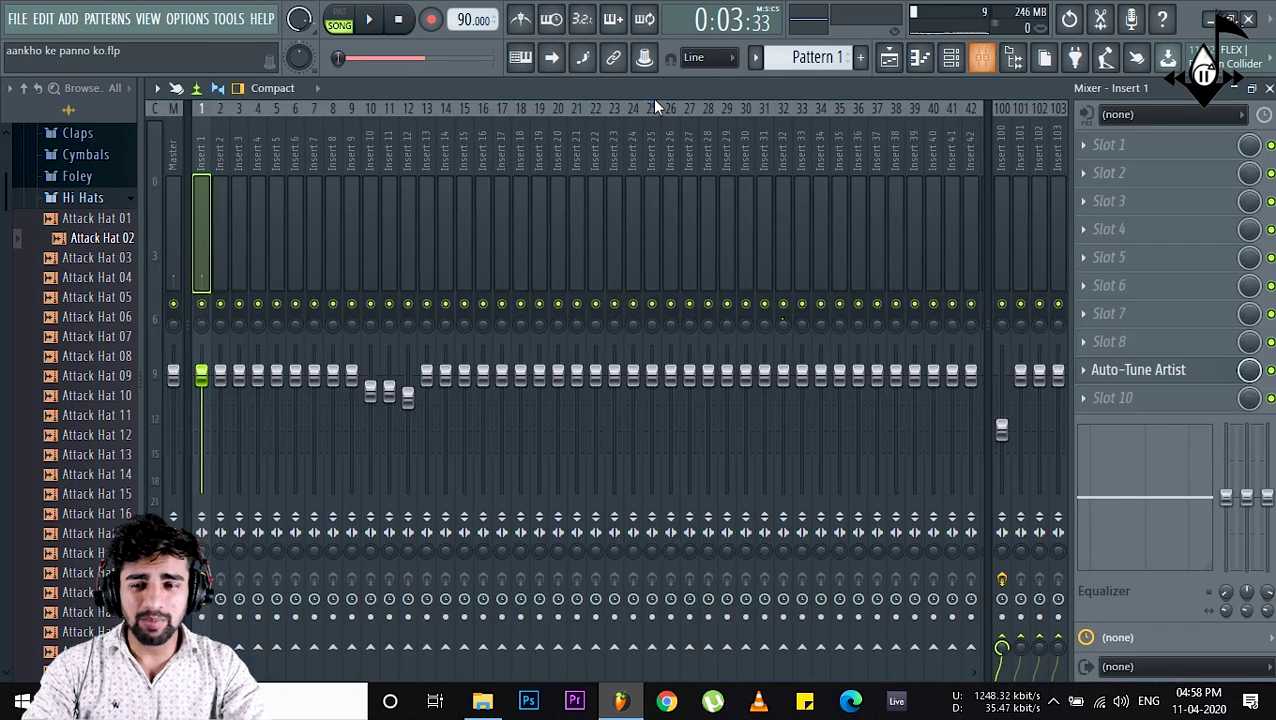
{"action": "left_click", "coordinate": [982, 57]}
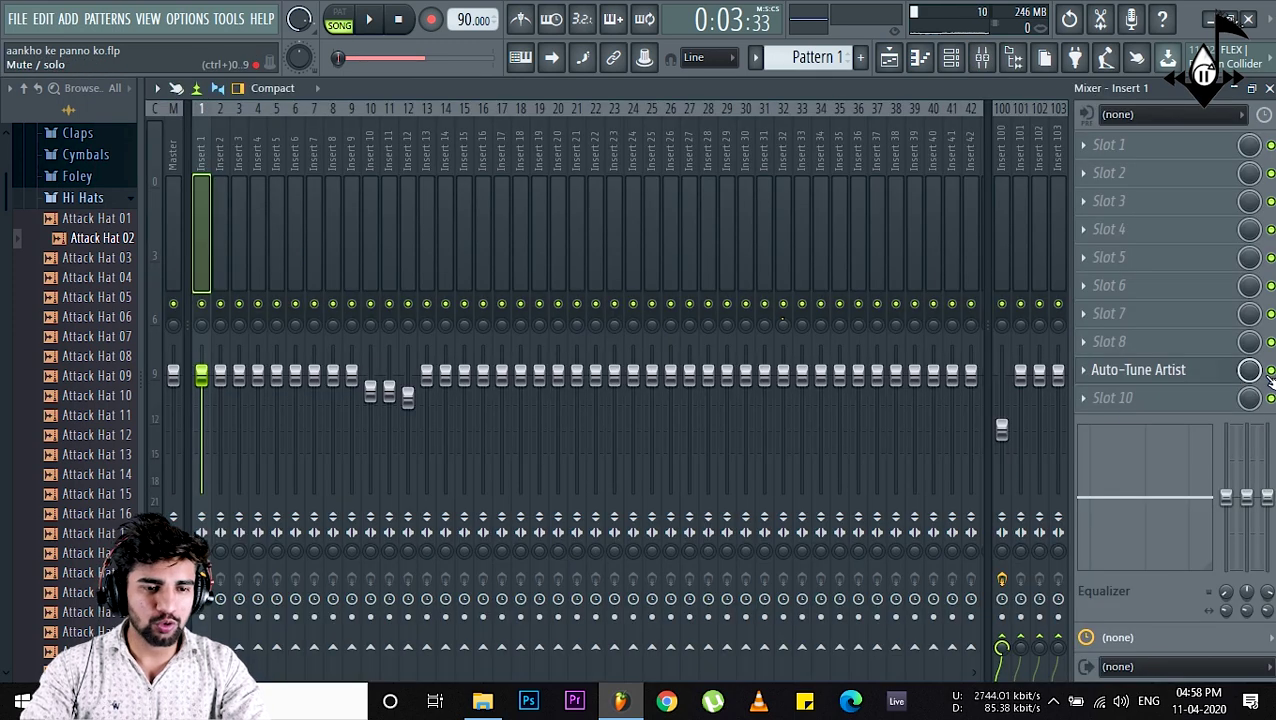
{"action": "left_click", "coordinate": [889, 57]}
- Play the vocal recording on Track 5 from bar 2 and look over Insert 1 in the mixer
{"action": "scroll", "coordinate": [443, 139], "scroll_direction": "up", "scroll_amount": 5}
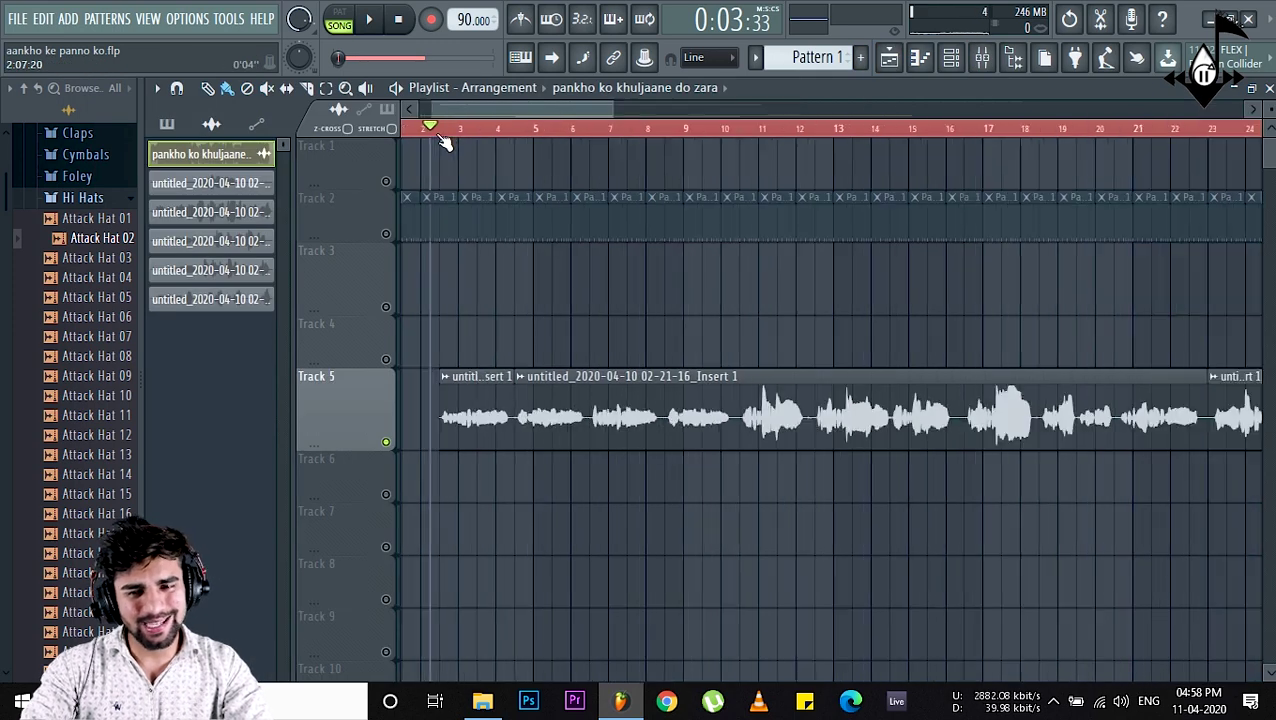
{"action": "key", "text": "space"}
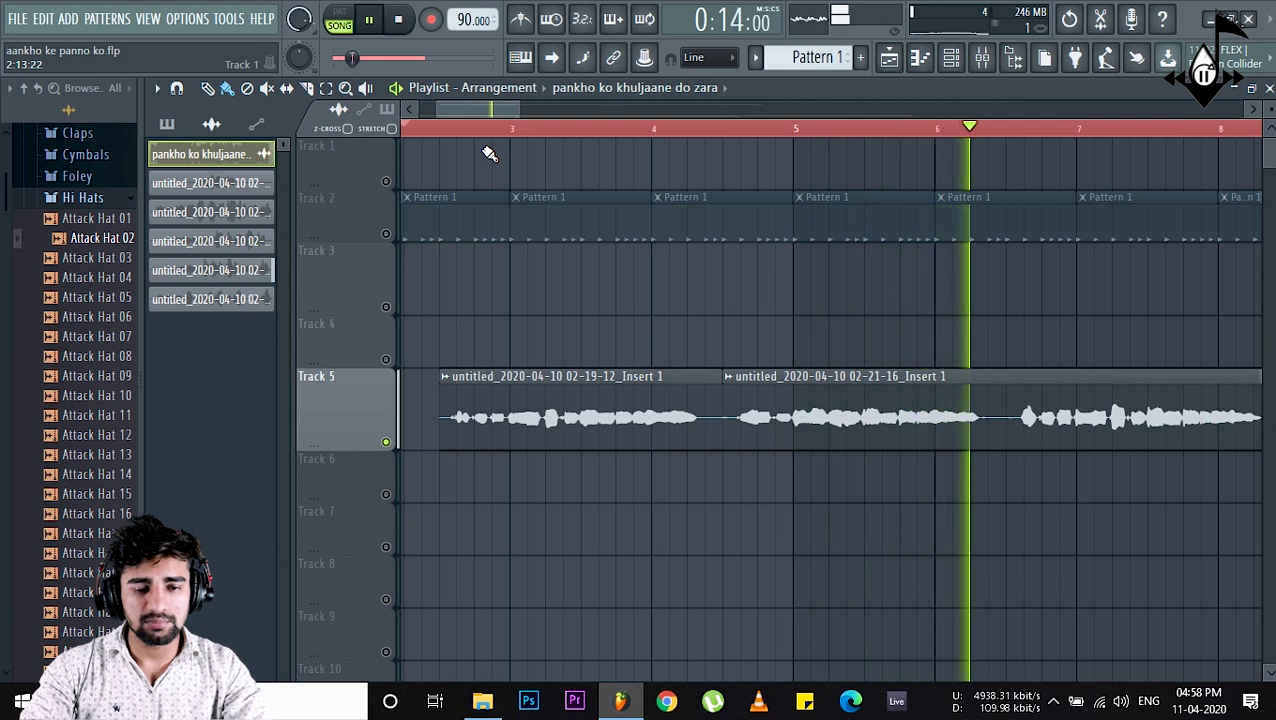
{"action": "key", "text": "space"}
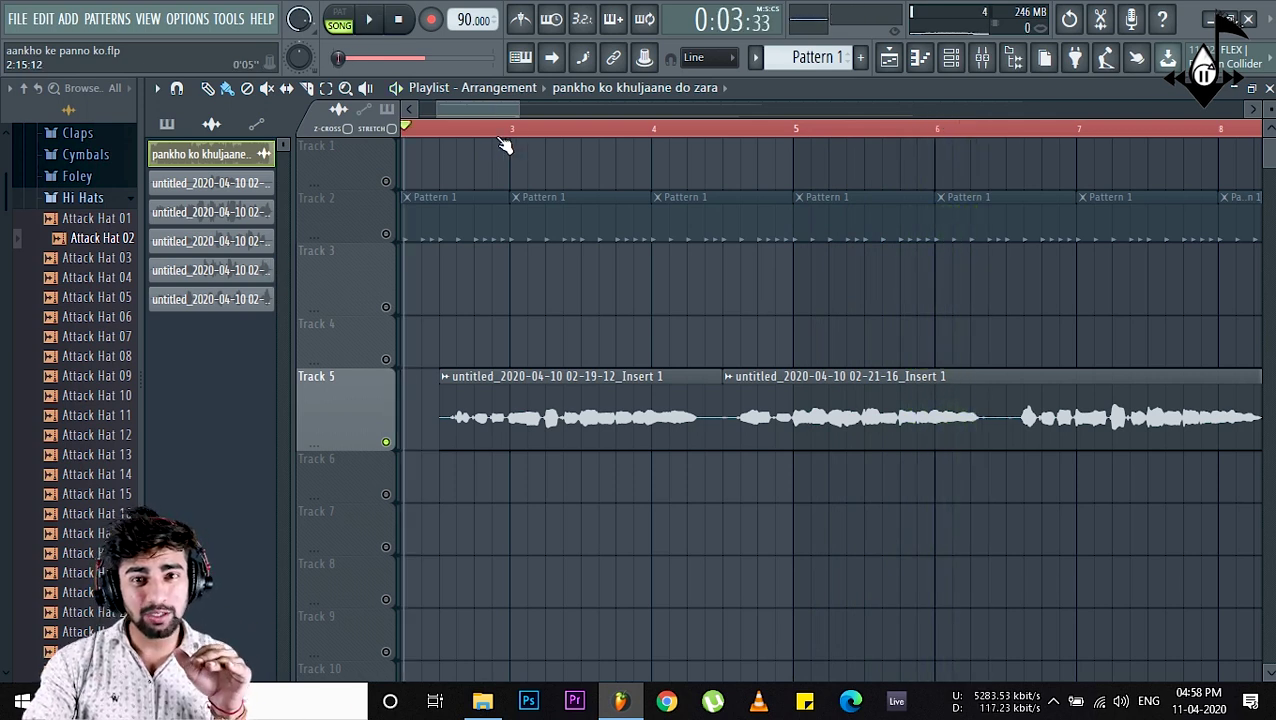
{"action": "left_click", "coordinate": [982, 58]}
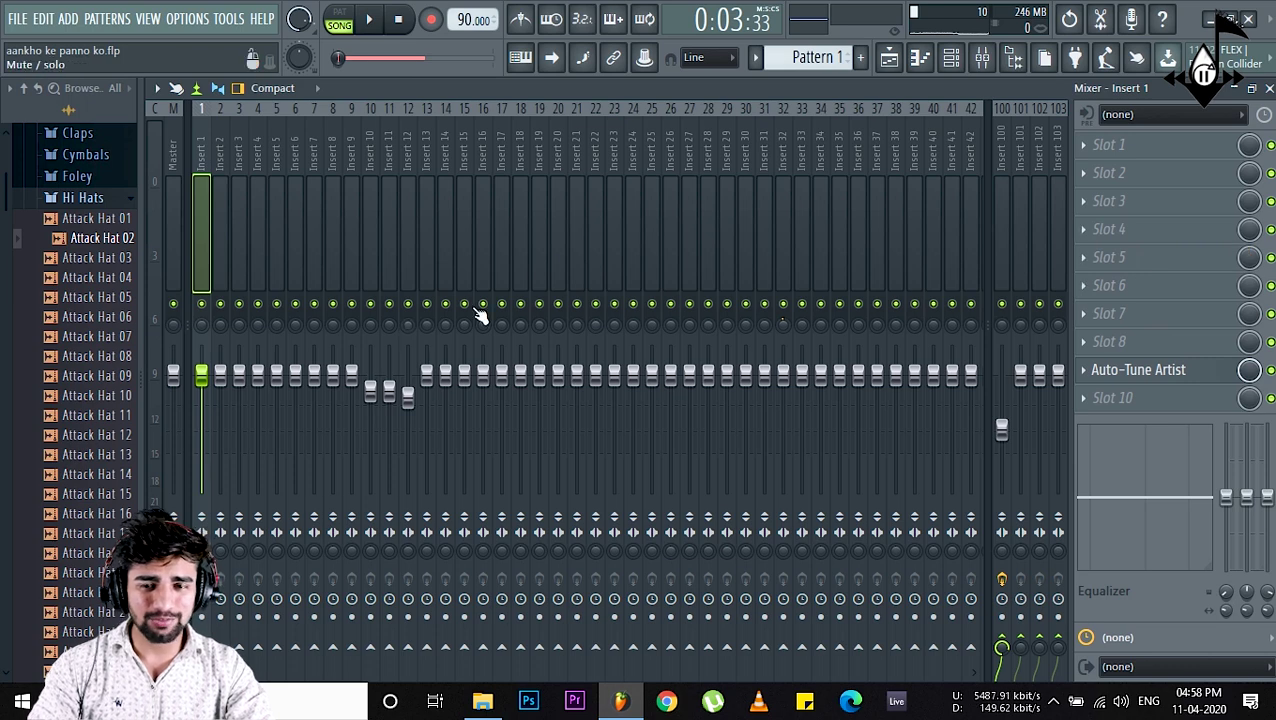
{"action": "key", "text": "F5"}
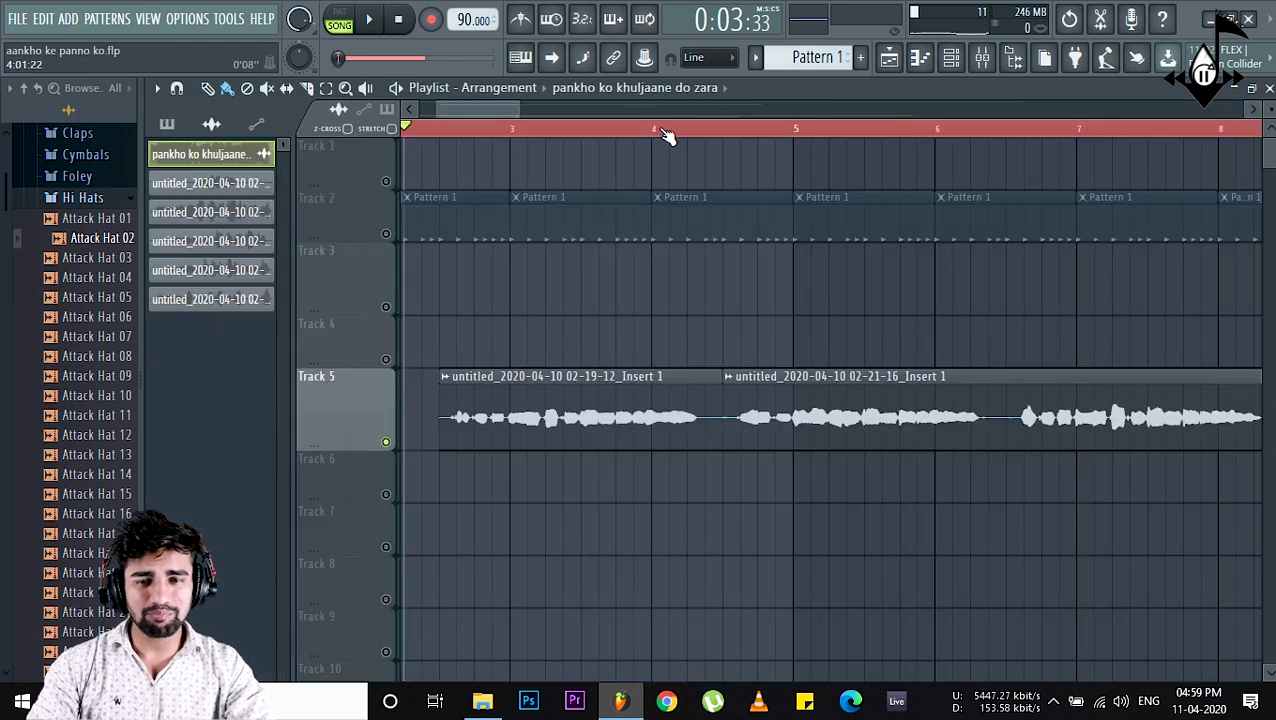
- Play the Track 2 drum pattern alone from bar 2, and once more together with the Track 5 vocal
{"action": "scroll", "coordinate": [667, 140], "scroll_direction": "down", "scroll_amount": 3}
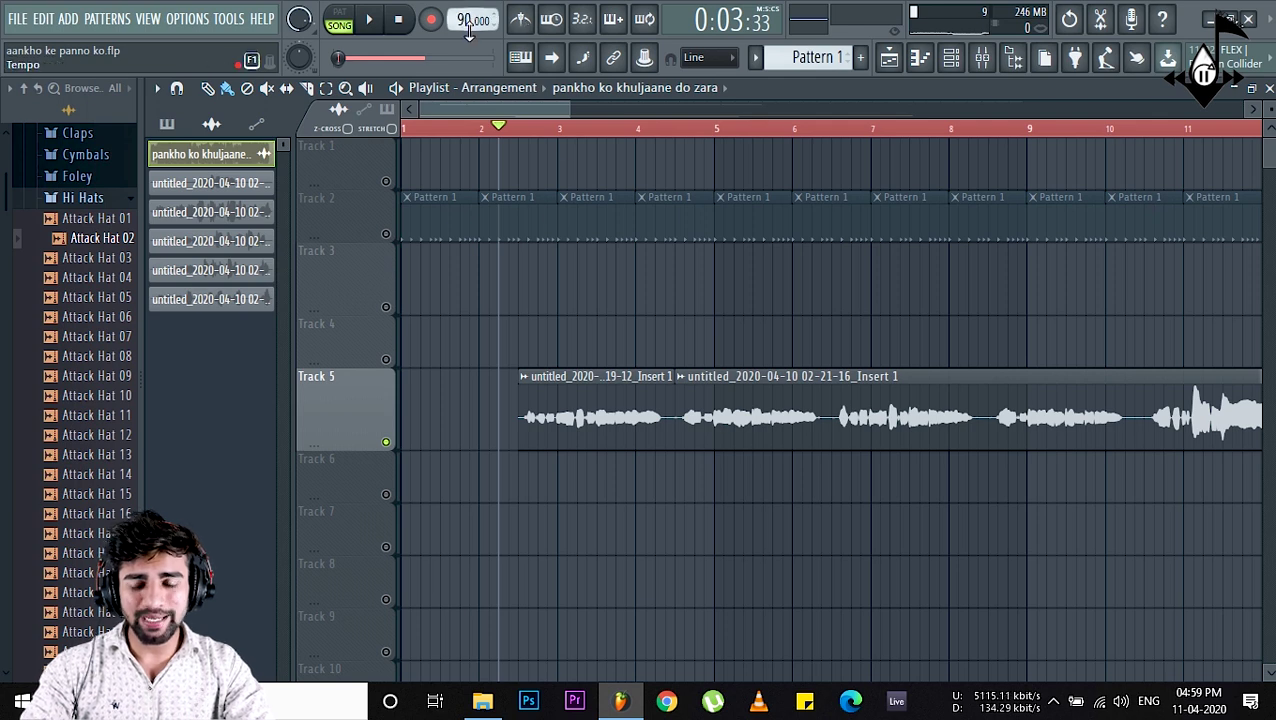
{"action": "left_click", "coordinate": [488, 127]}
{"action": "key", "text": "space"}
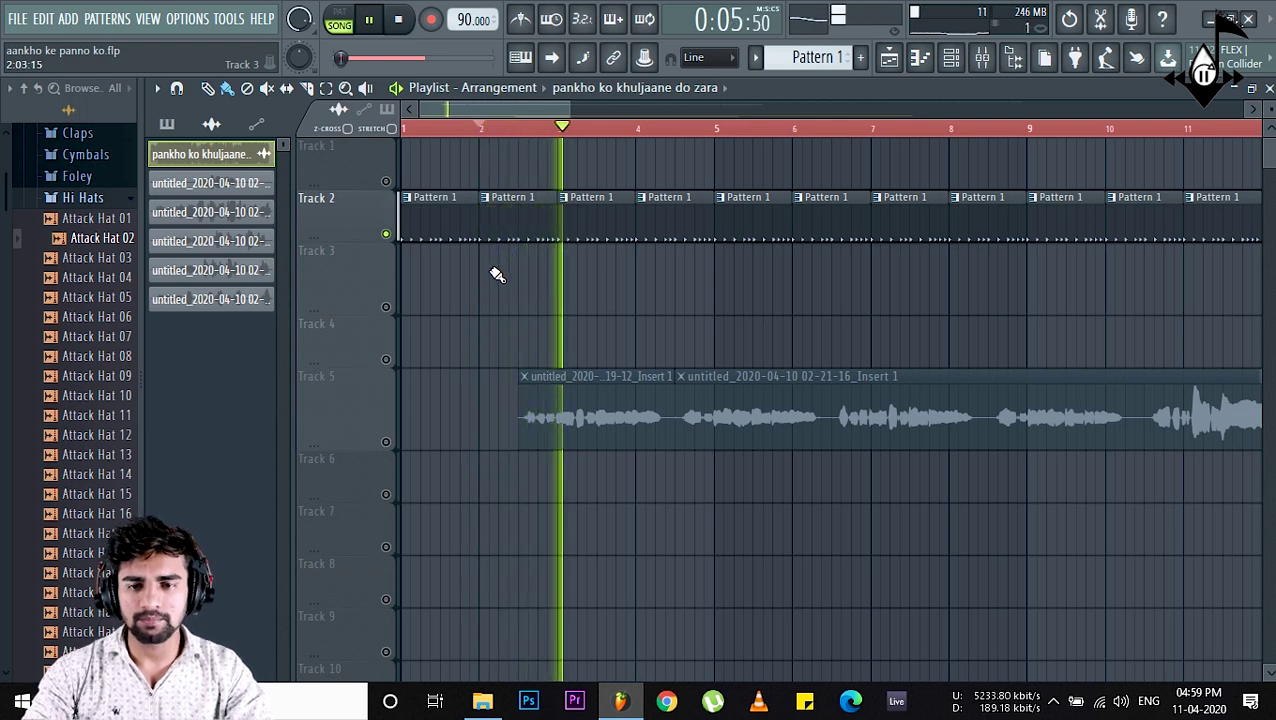
{"action": "key", "text": "space"}
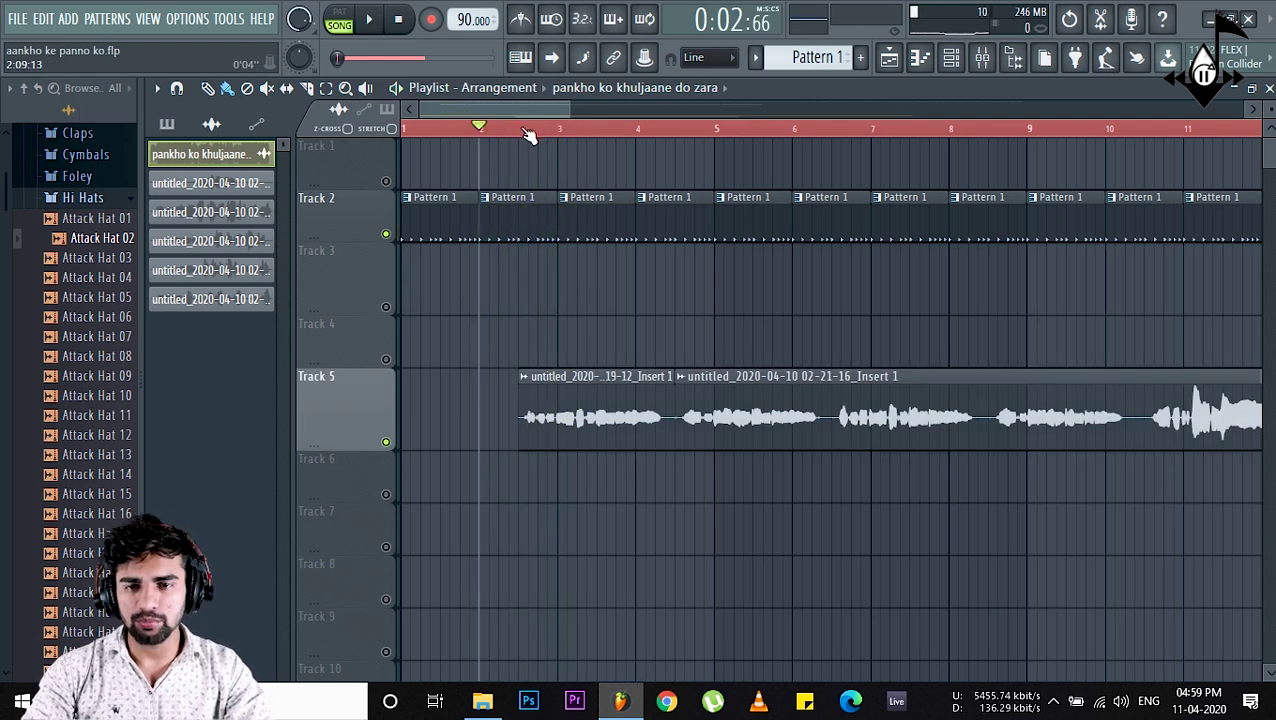
{"action": "key", "text": "space"}
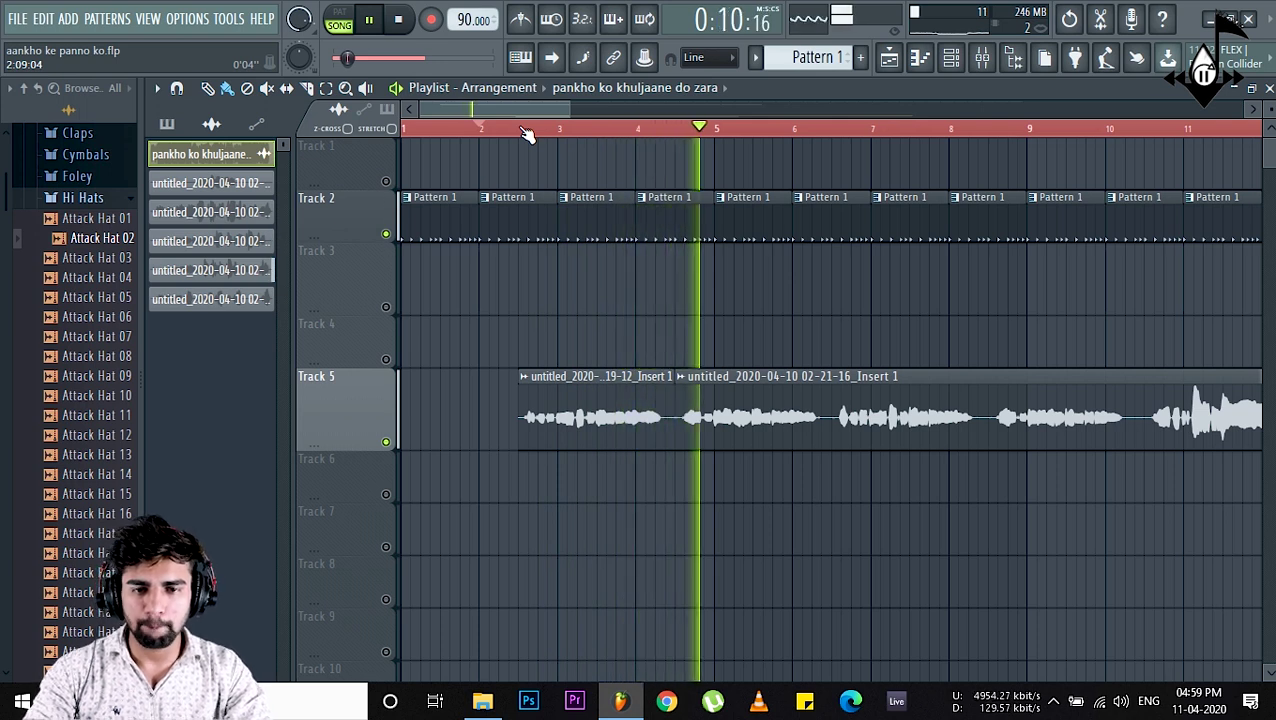
{"action": "key", "text": "space"}
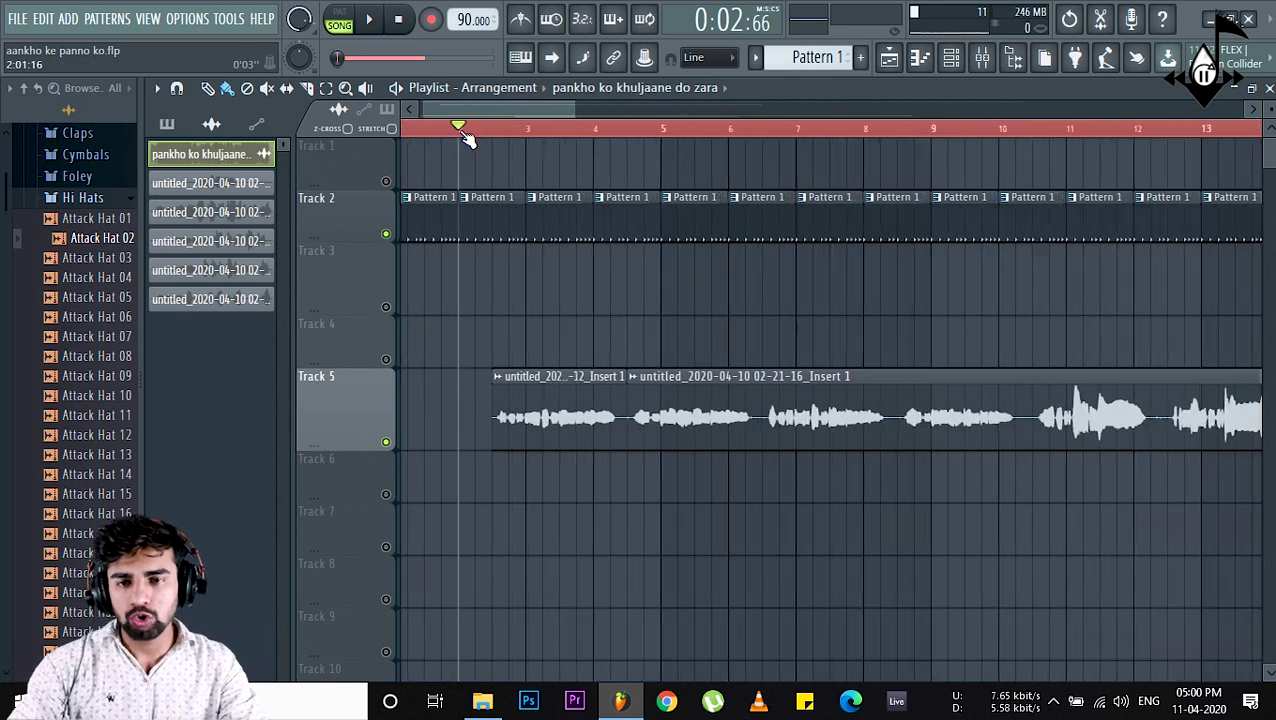
- Examine the programmed steps of Pattern 1 in the channel rack and return to the playlist
{"action": "scroll", "coordinate": [466, 131], "scroll_direction": "up", "scroll_amount": 2}
{"action": "left_click_drag", "start_coordinate": [517, 108], "coordinate": [456, 110]}
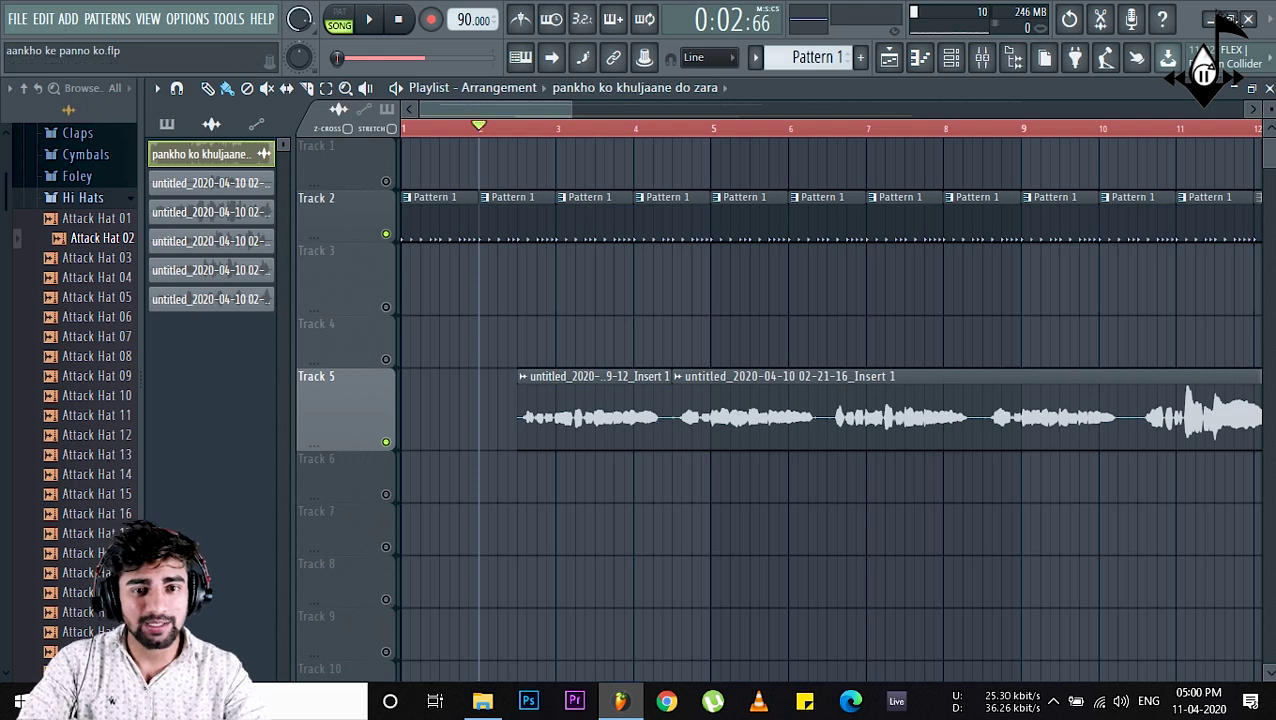
{"action": "left_click", "coordinate": [951, 57]}
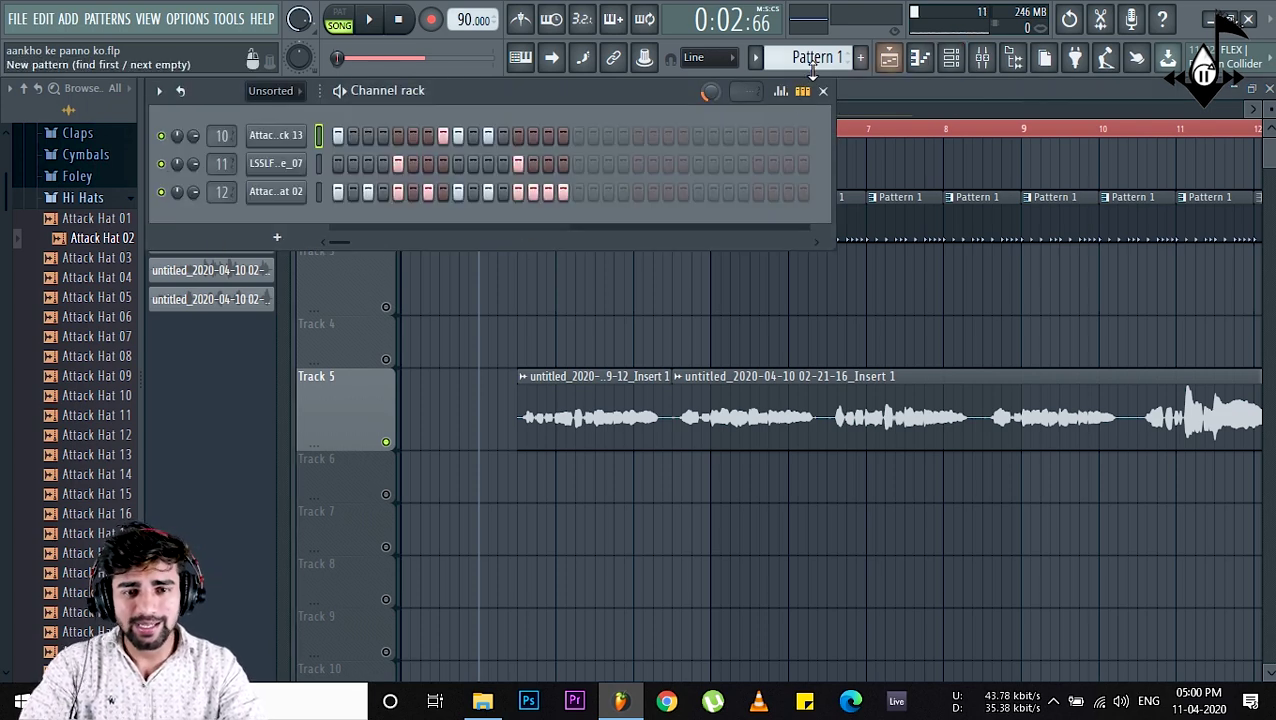
{"action": "left_click", "coordinate": [876, 100]}
{"action": "left_click_drag", "start_coordinate": [509, 112], "coordinate": [490, 113]}
- Mute Track 2 and delete its Pattern 1 clips across bars 1 to 26
{"action": "left_click", "coordinate": [386, 234]}
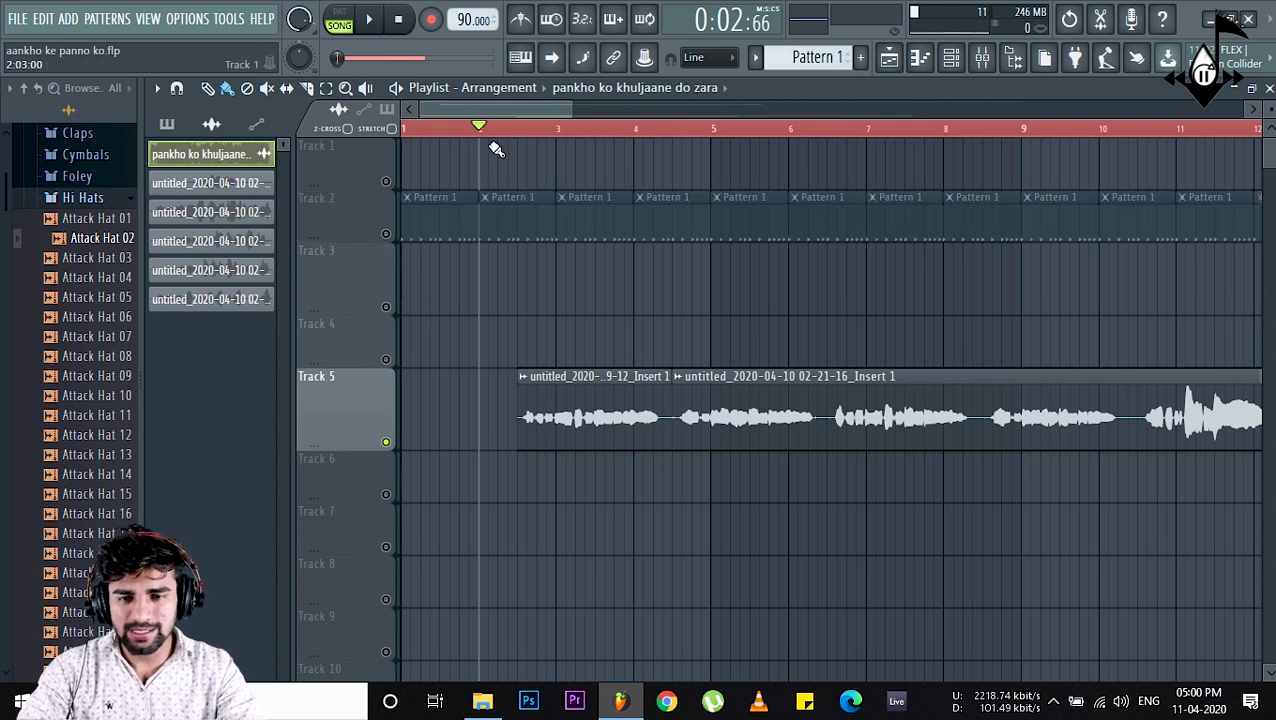
{"action": "scroll", "coordinate": [430, 126], "scroll_direction": "down", "scroll_amount": 5}
{"action": "left_click", "coordinate": [407, 198]}
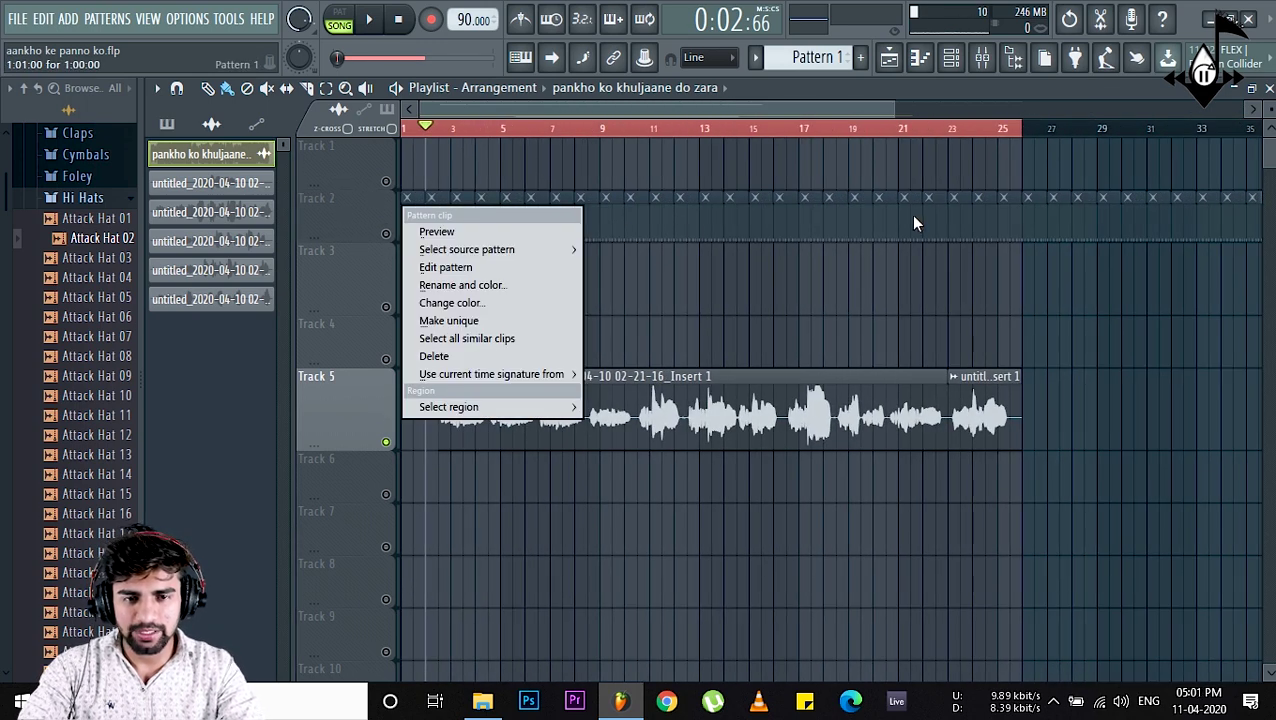
{"action": "left_click_drag", "start_coordinate": [1030, 213], "coordinate": [426, 198]}
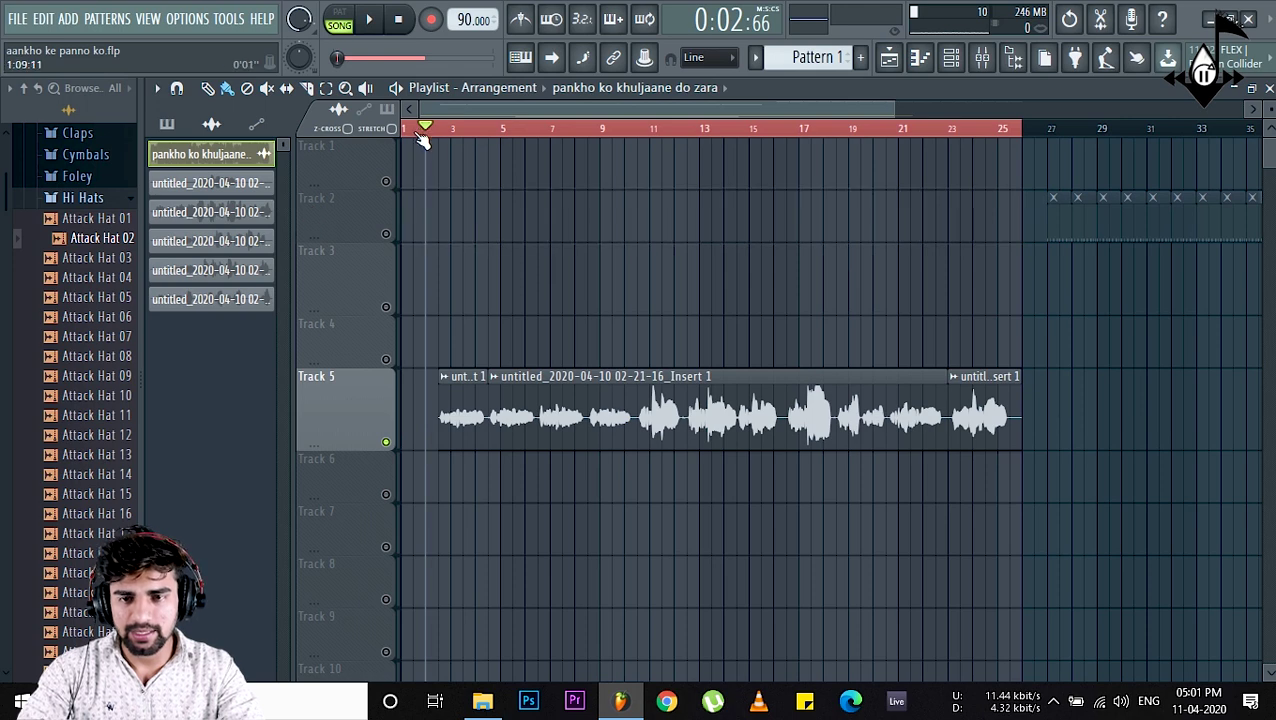
- Set the playhead to the start of the song and unmute Track 2
{"action": "scroll", "coordinate": [425, 130], "scroll_direction": "up", "scroll_amount": 3}
{"action": "left_click_drag", "start_coordinate": [418, 131], "coordinate": [399, 140]}
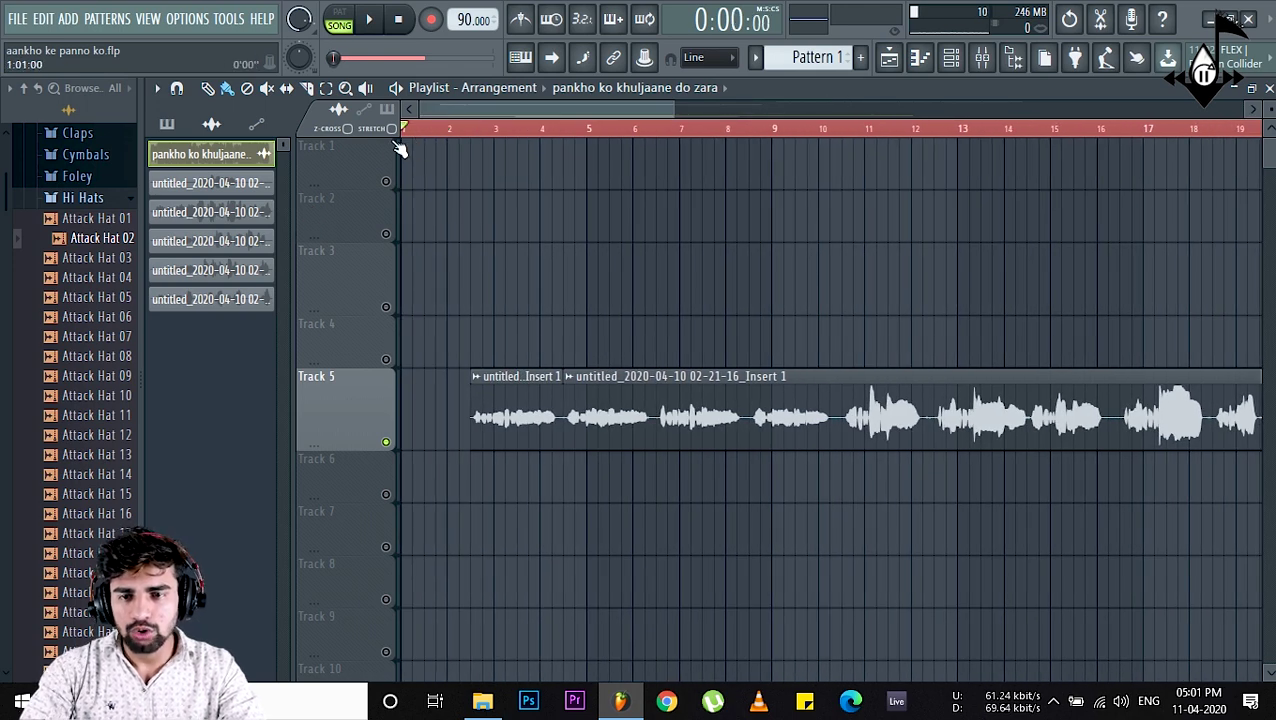
{"action": "left_click", "coordinate": [387, 235]}
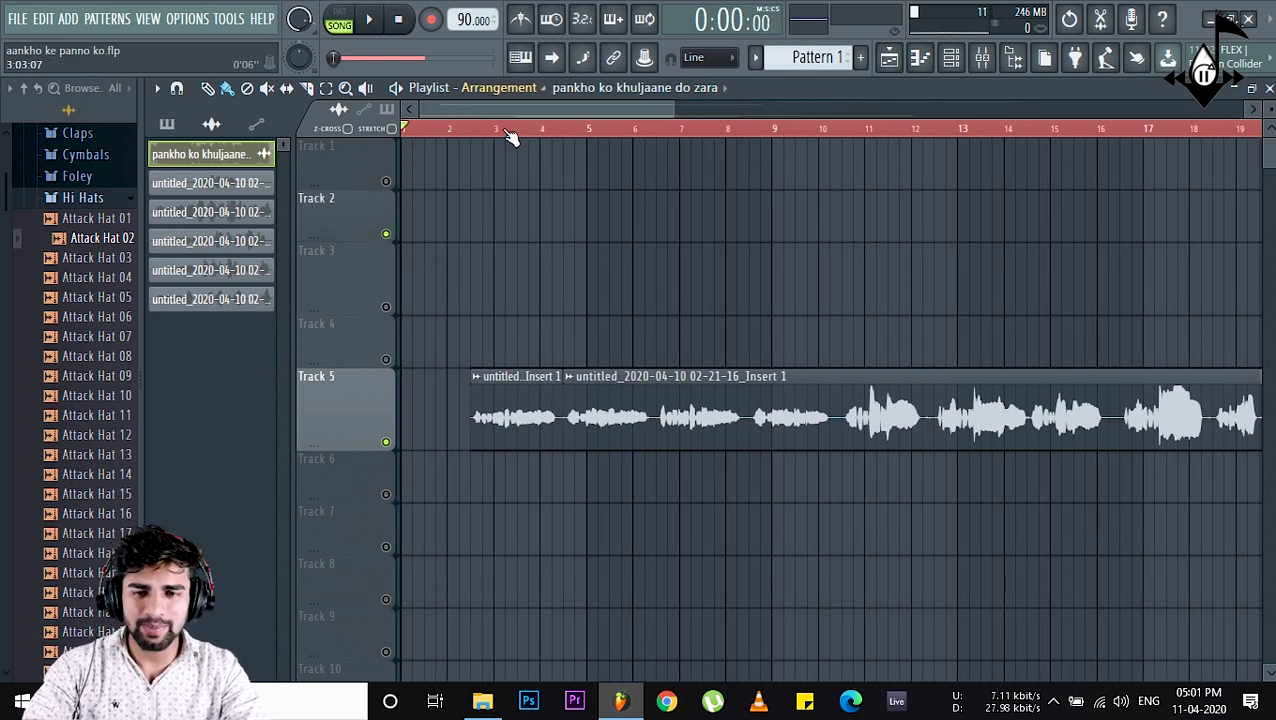
- Open the channel rack and switch to the empty Pattern 2
{"action": "scroll", "coordinate": [505, 135], "scroll_direction": "down", "scroll_amount": 2}
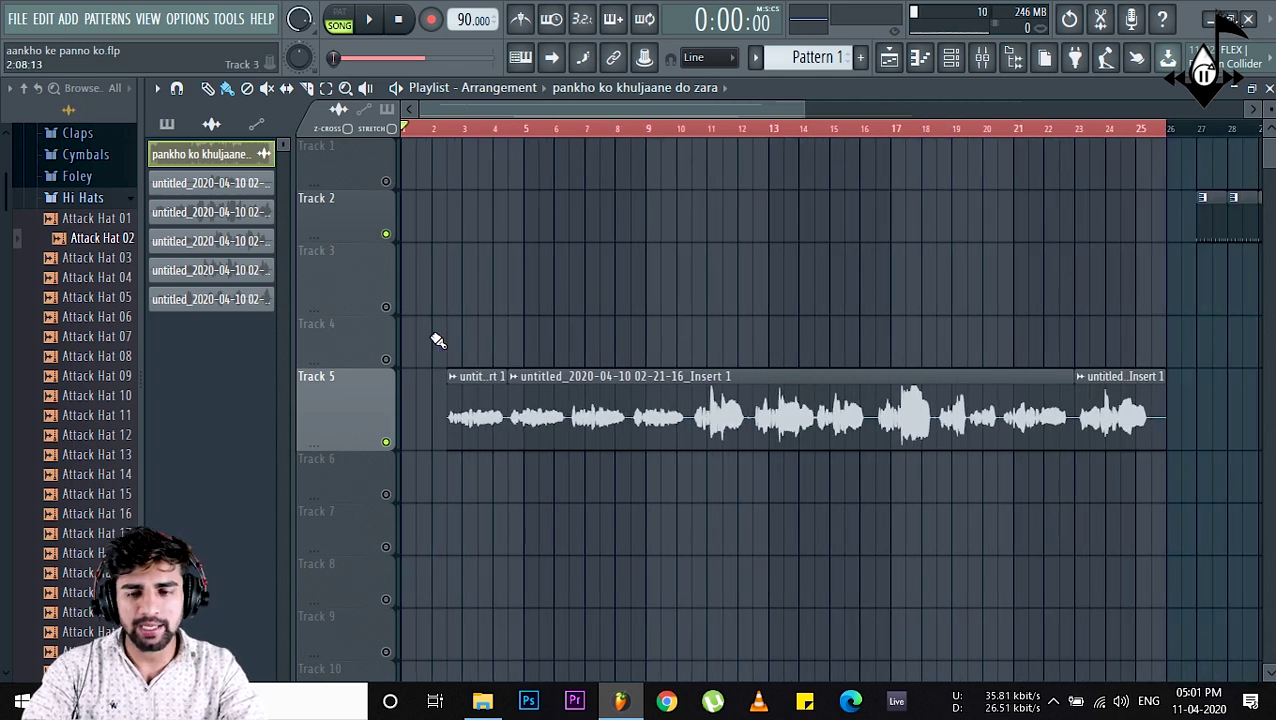
{"action": "left_click", "coordinate": [952, 58]}
{"action": "left_click", "coordinate": [860, 57]}
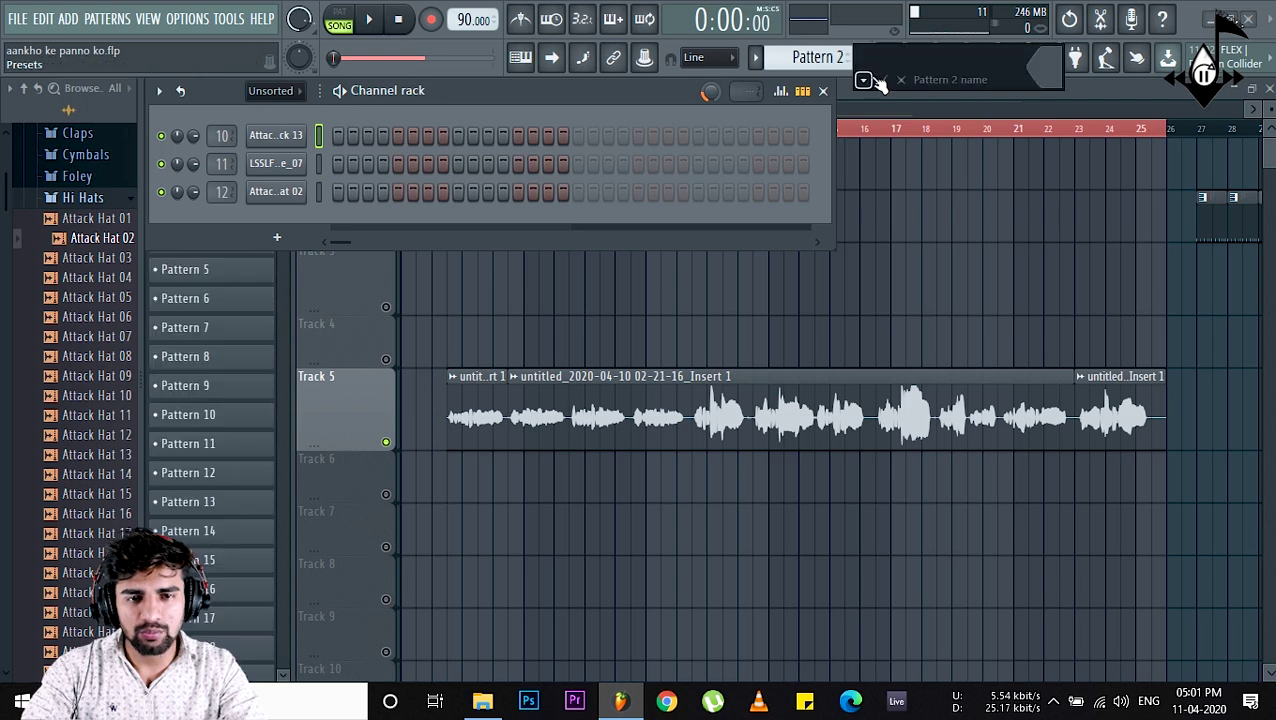
{"action": "left_click_drag", "start_coordinate": [880, 107], "coordinate": [342, 110]}
- Collapse the Hi Hats folder, reopen Packs at Drums (ModeAudio), and widen the browser to show full folder names
{"action": "left_click", "coordinate": [88, 200]}
{"action": "scroll", "coordinate": [70, 320], "scroll_direction": "up", "scroll_amount": 2}
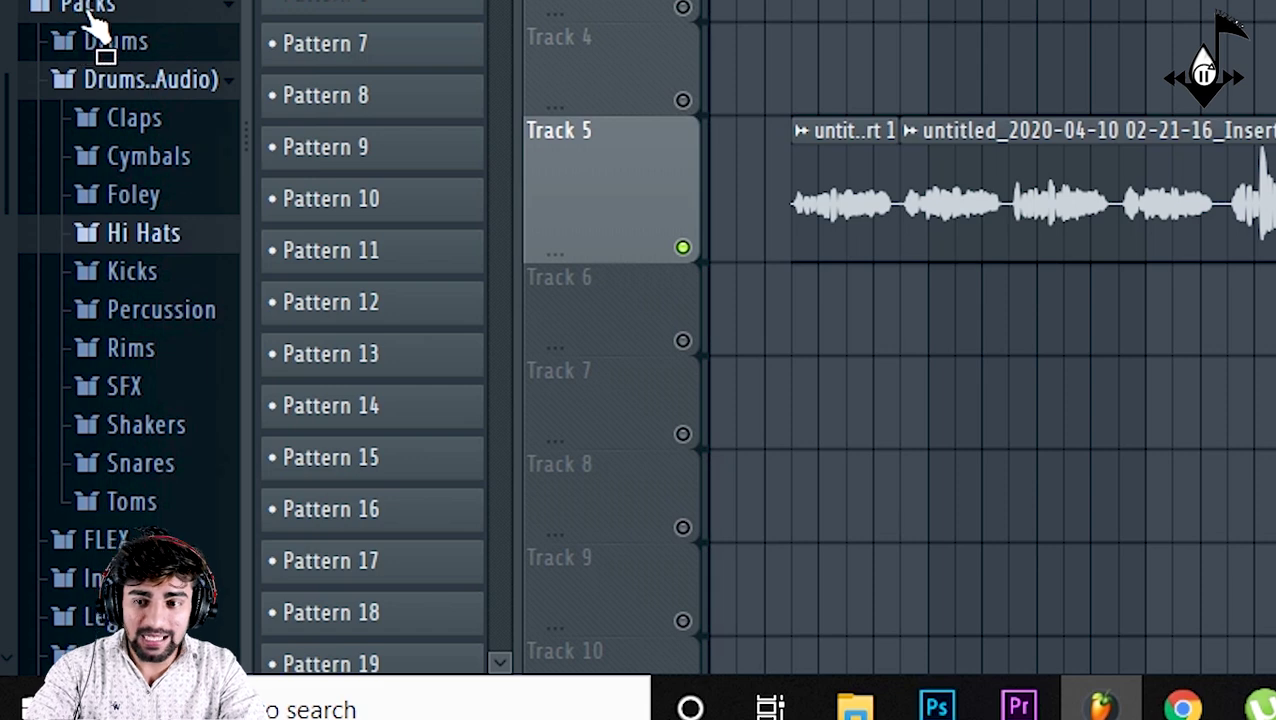
{"action": "left_click", "coordinate": [90, 8]}
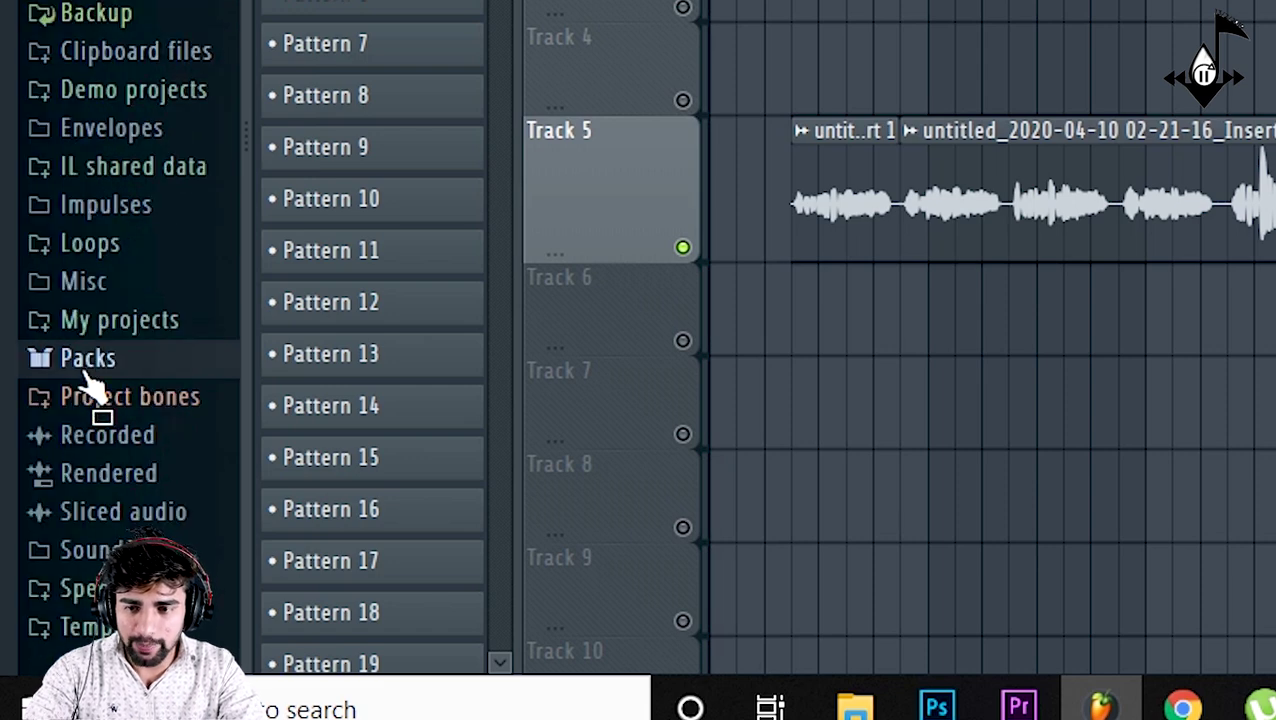
{"action": "left_click", "coordinate": [88, 360]}
{"action": "scroll", "coordinate": [185, 285], "scroll_direction": "down", "scroll_amount": 4}
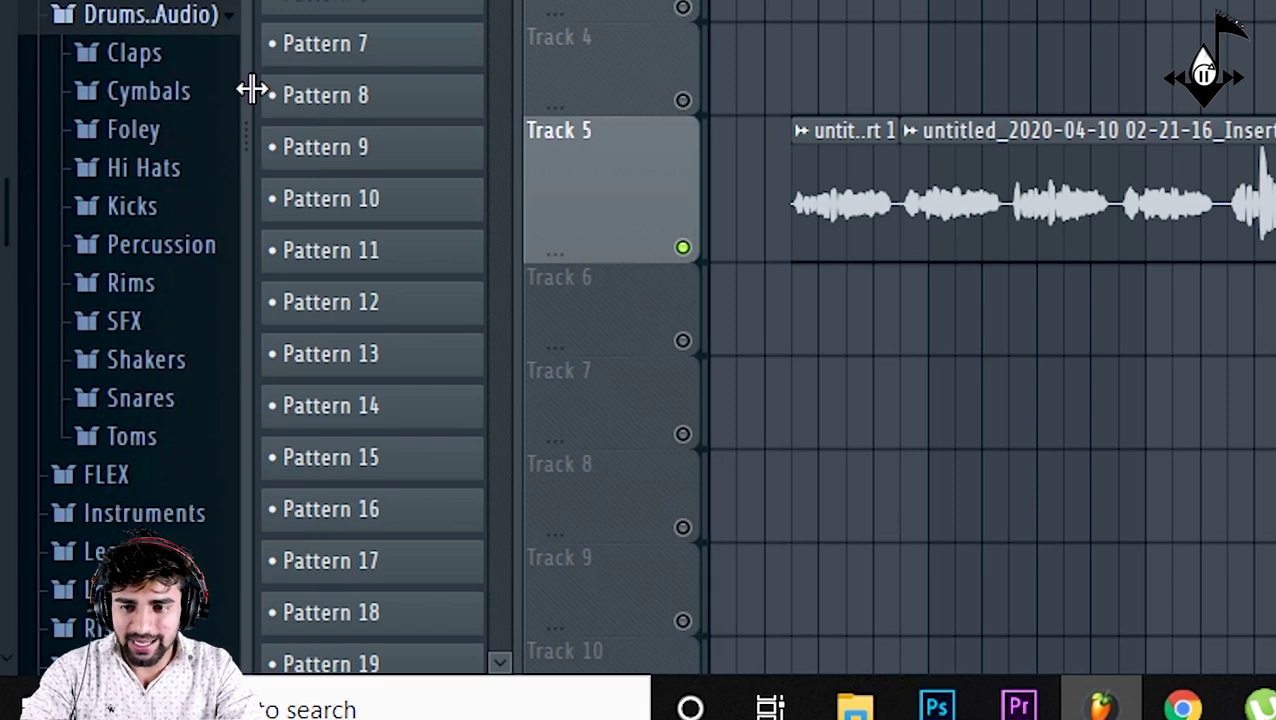
{"action": "left_click_drag", "start_coordinate": [253, 88], "coordinate": [310, 88]}
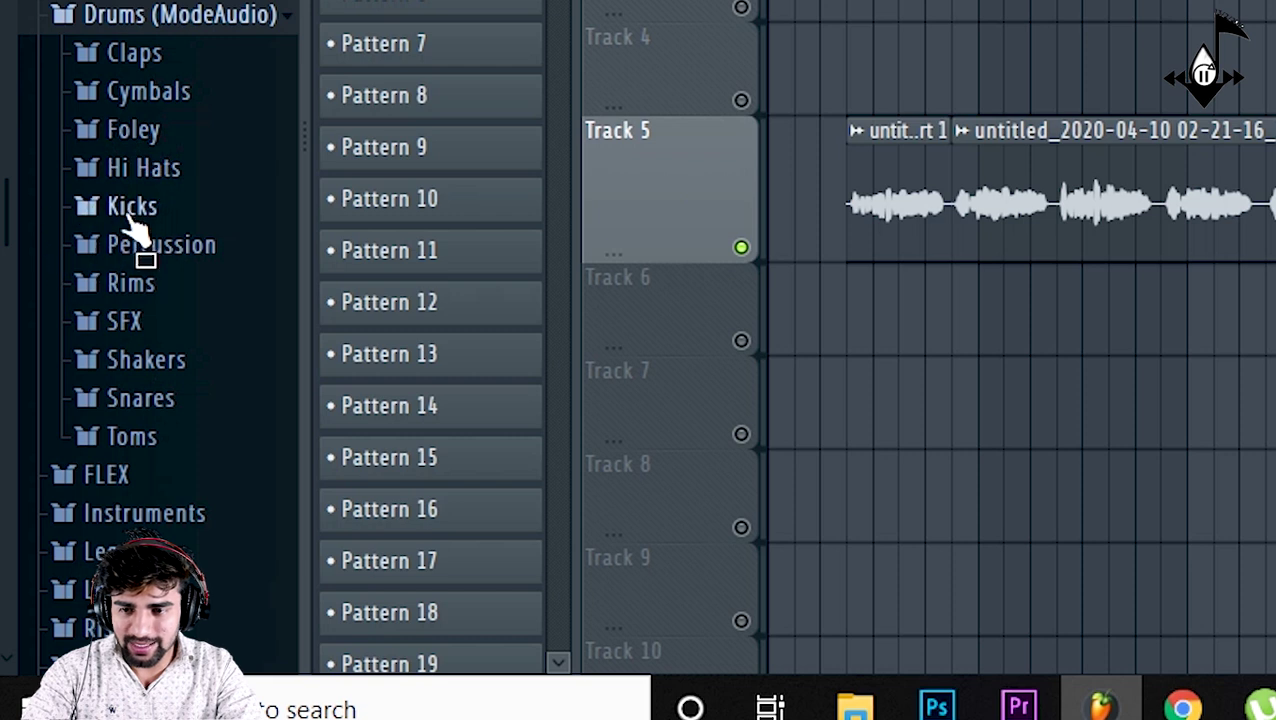
- Add the Attack Kick 13 sample from the Kicks folder to the channel rack as a new channel
{"action": "scroll", "coordinate": [122, 150], "scroll_direction": "down", "scroll_amount": 3}
{"action": "scroll", "coordinate": [125, 77], "scroll_direction": "up", "scroll_amount": 4}
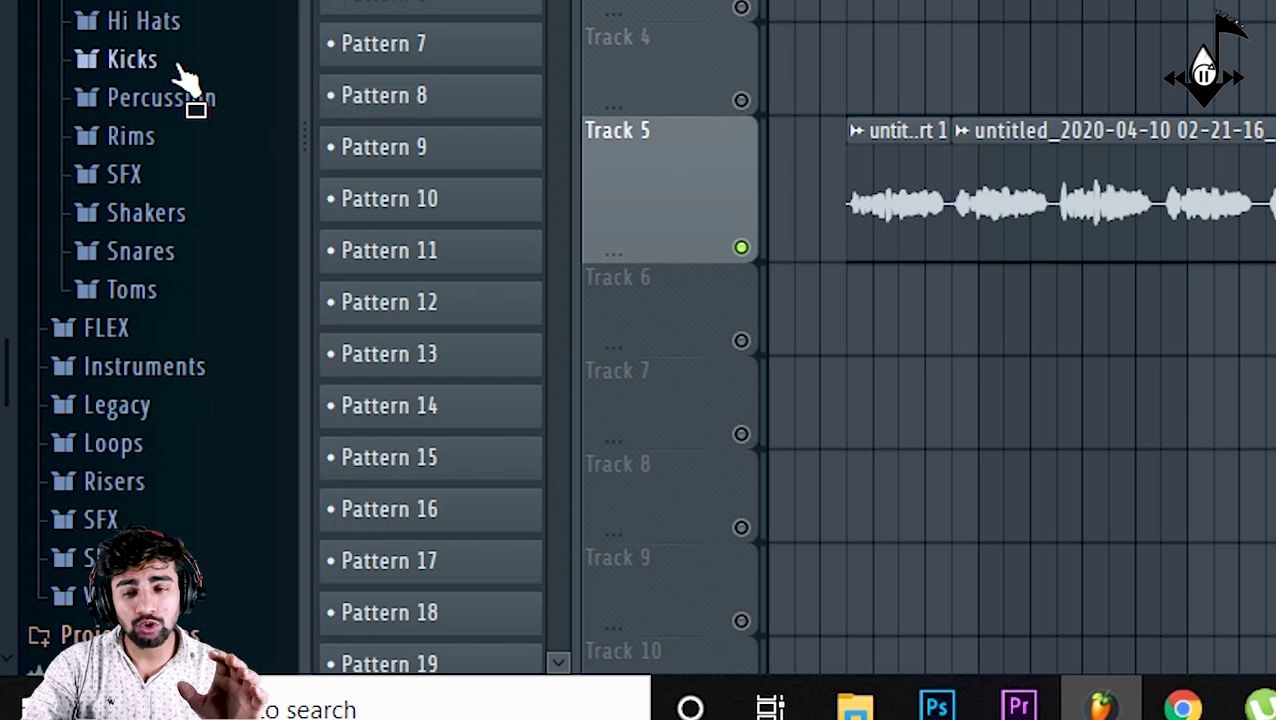
{"action": "left_click", "coordinate": [135, 60]}
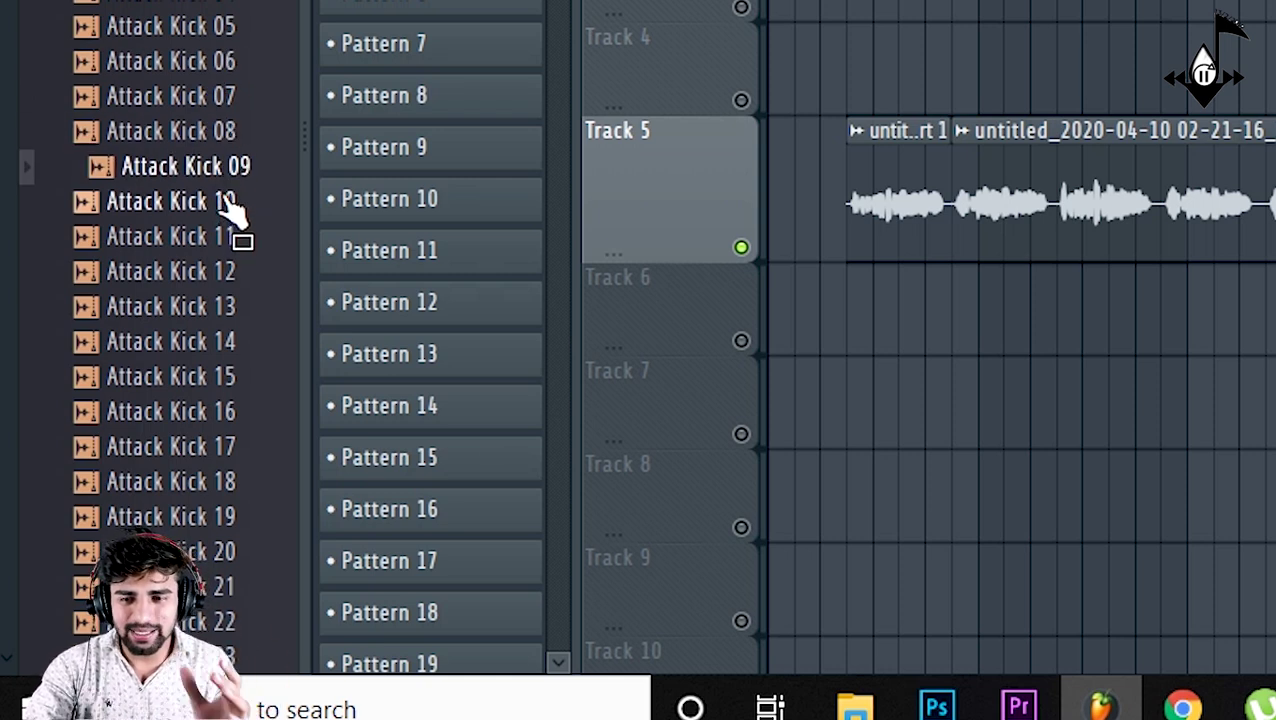
{"action": "scroll", "coordinate": [255, 130], "scroll_direction": "down", "scroll_amount": 4}
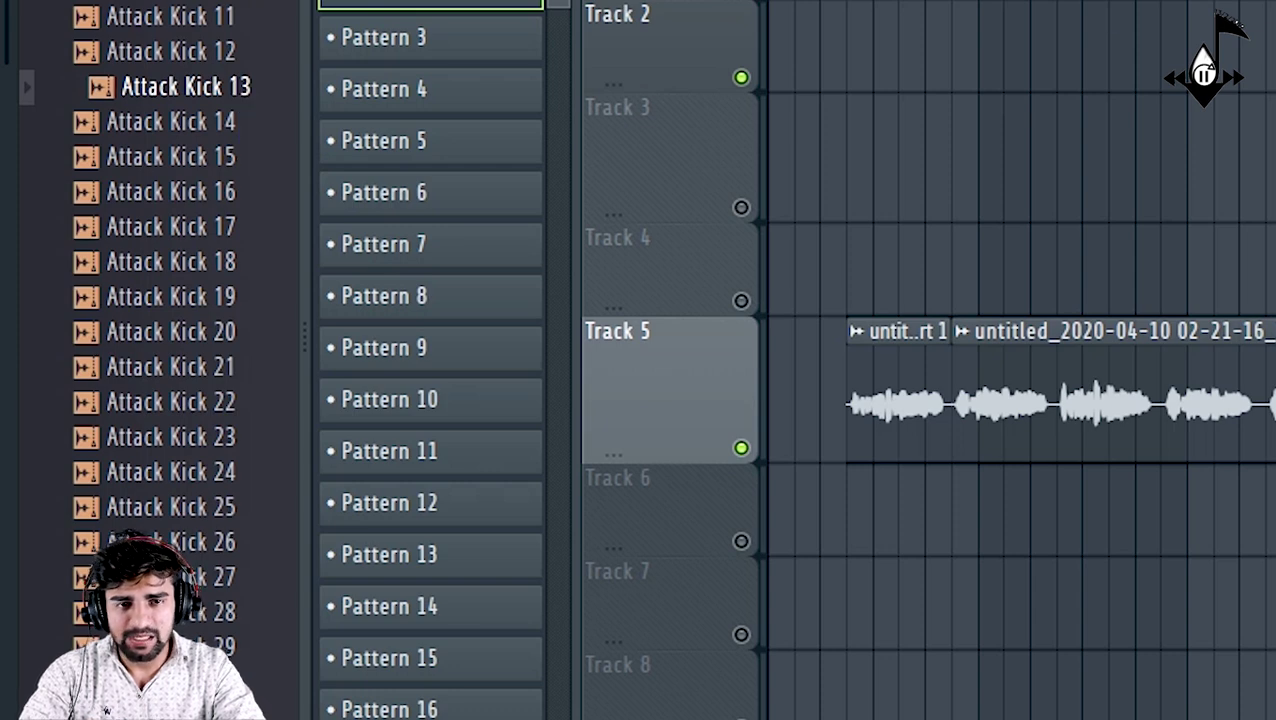
{"action": "key", "text": "F6"}
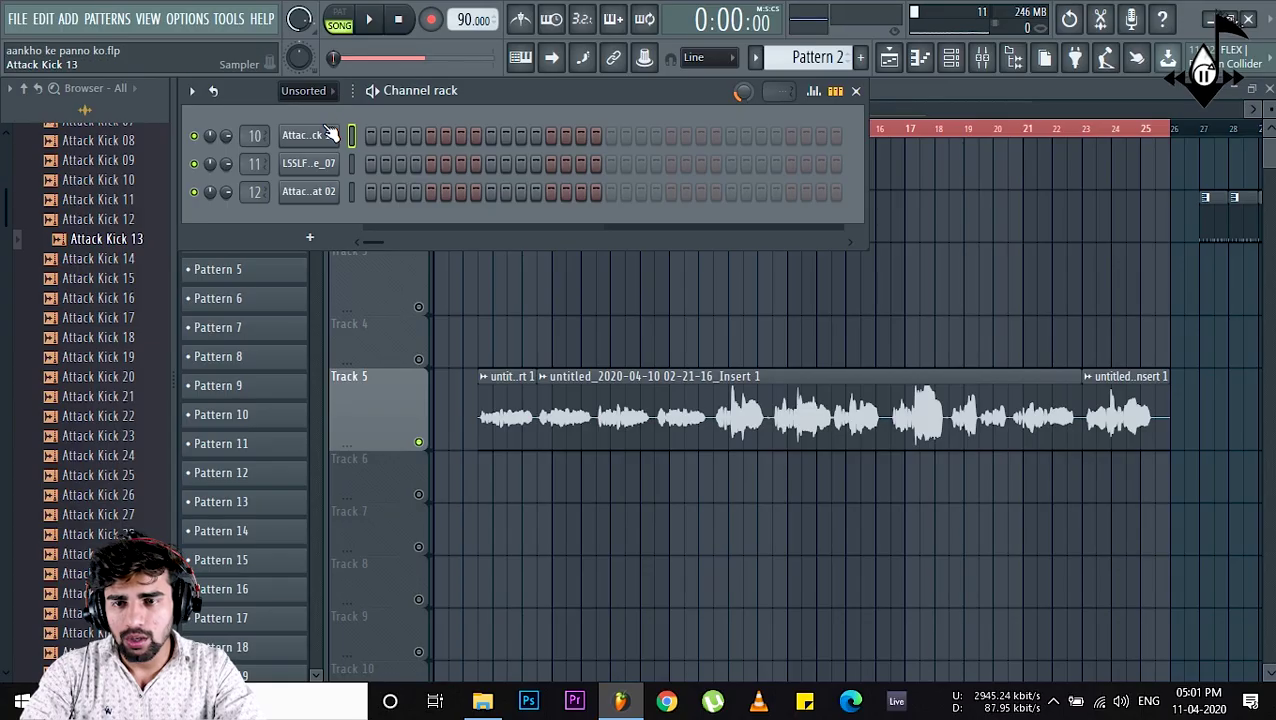
{"action": "left_click_drag", "start_coordinate": [113, 248], "coordinate": [260, 205]}
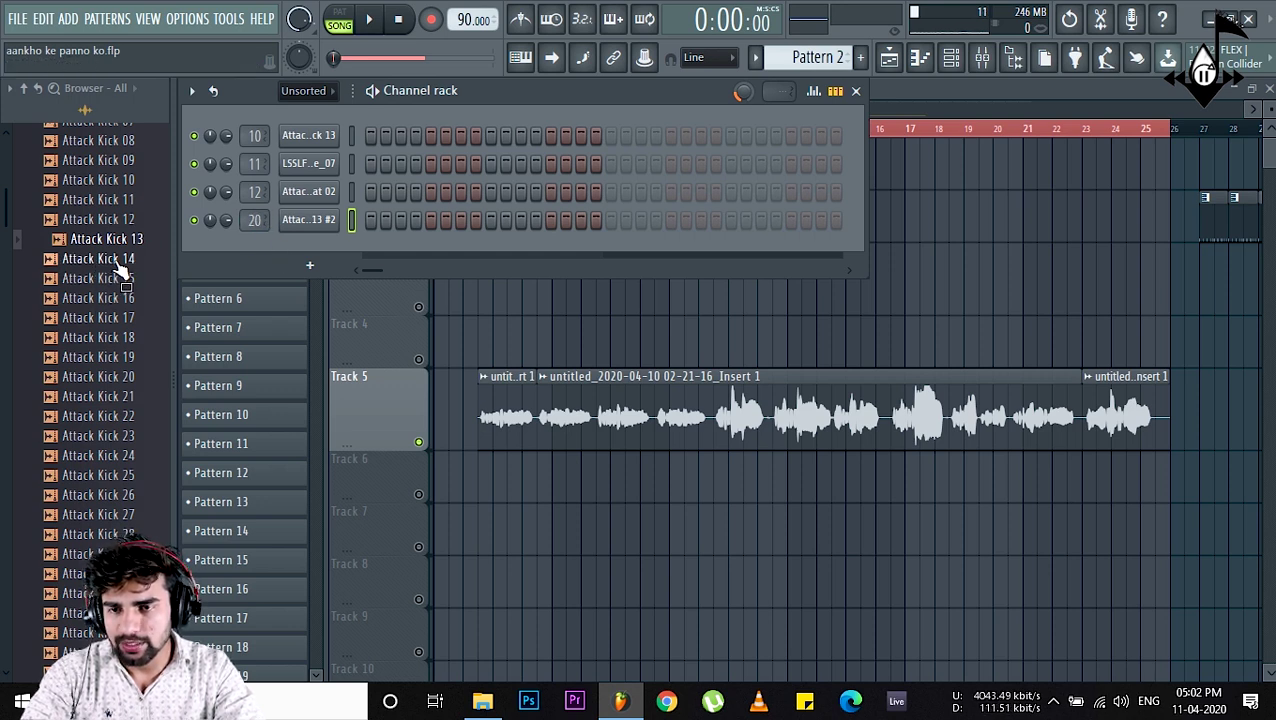
- Collapse the Kicks folder and open the Snares folder in the Drums (ModeAudio) pack
{"action": "scroll", "coordinate": [115, 265], "scroll_direction": "up", "scroll_amount": 10}
{"action": "scroll", "coordinate": [120, 240], "scroll_direction": "down", "scroll_amount": 4}
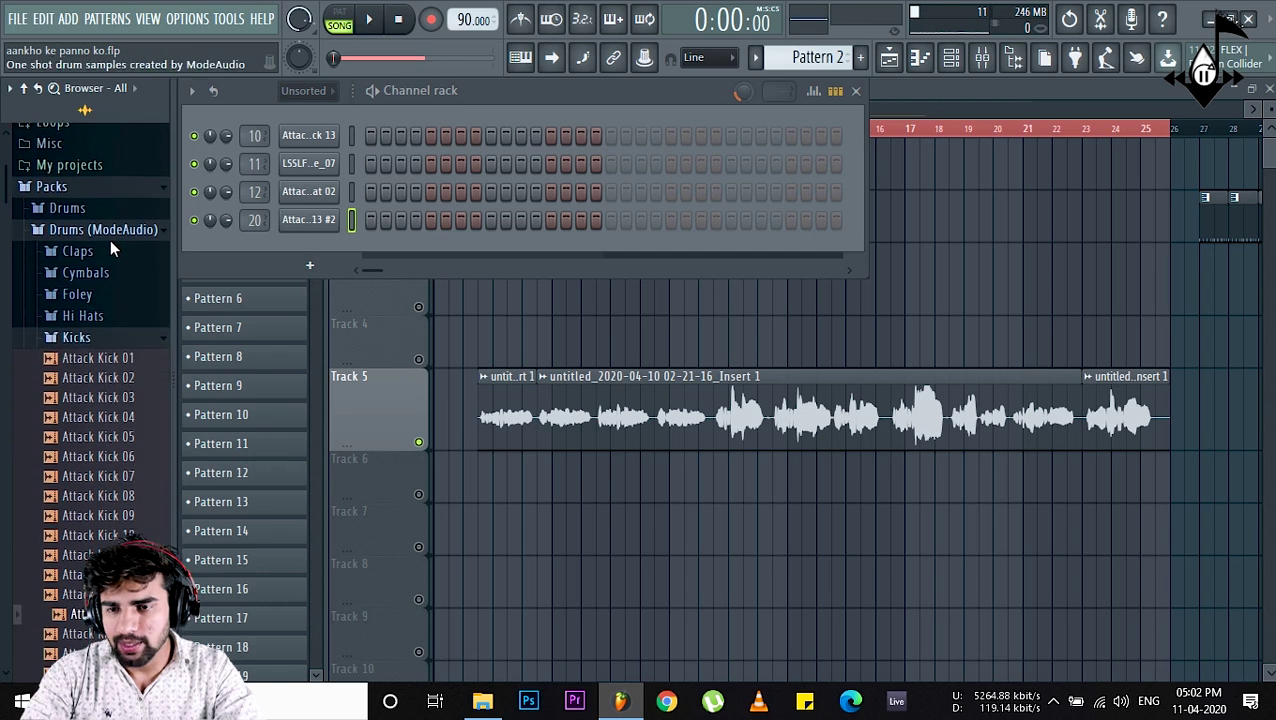
{"action": "left_click", "coordinate": [97, 336]}
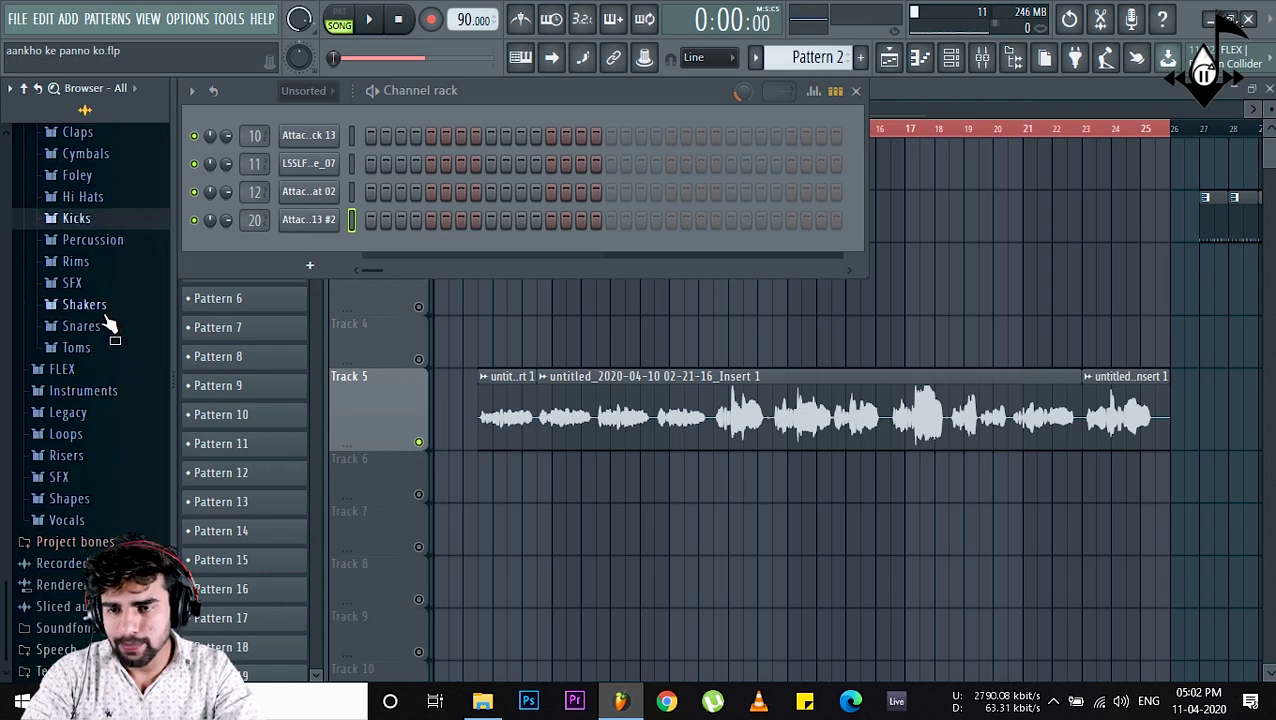
{"action": "left_click", "coordinate": [97, 326]}
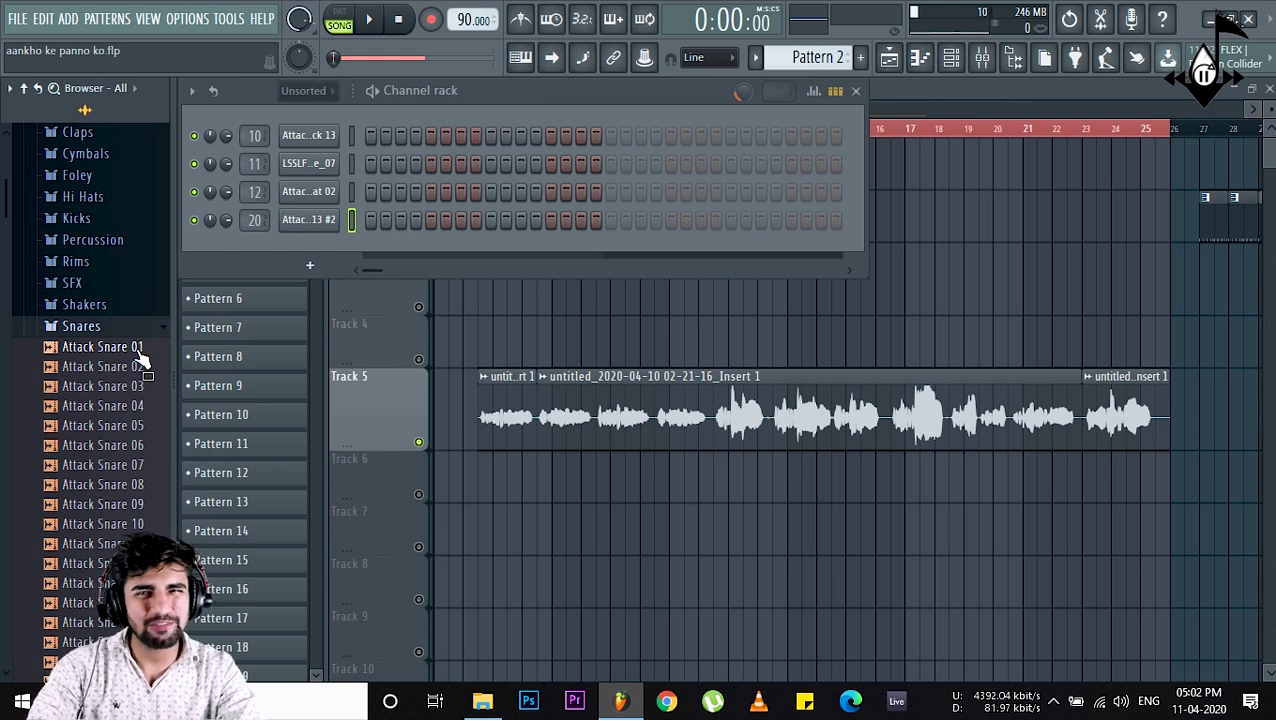
- Audition Attack Snare samples from the first dozens of the Snares folder, including 09, 06, 03, 01 and 43
{"action": "left_click", "coordinate": [100, 507]}
{"action": "left_click", "coordinate": [122, 486]}
{"action": "left_click", "coordinate": [123, 446]}
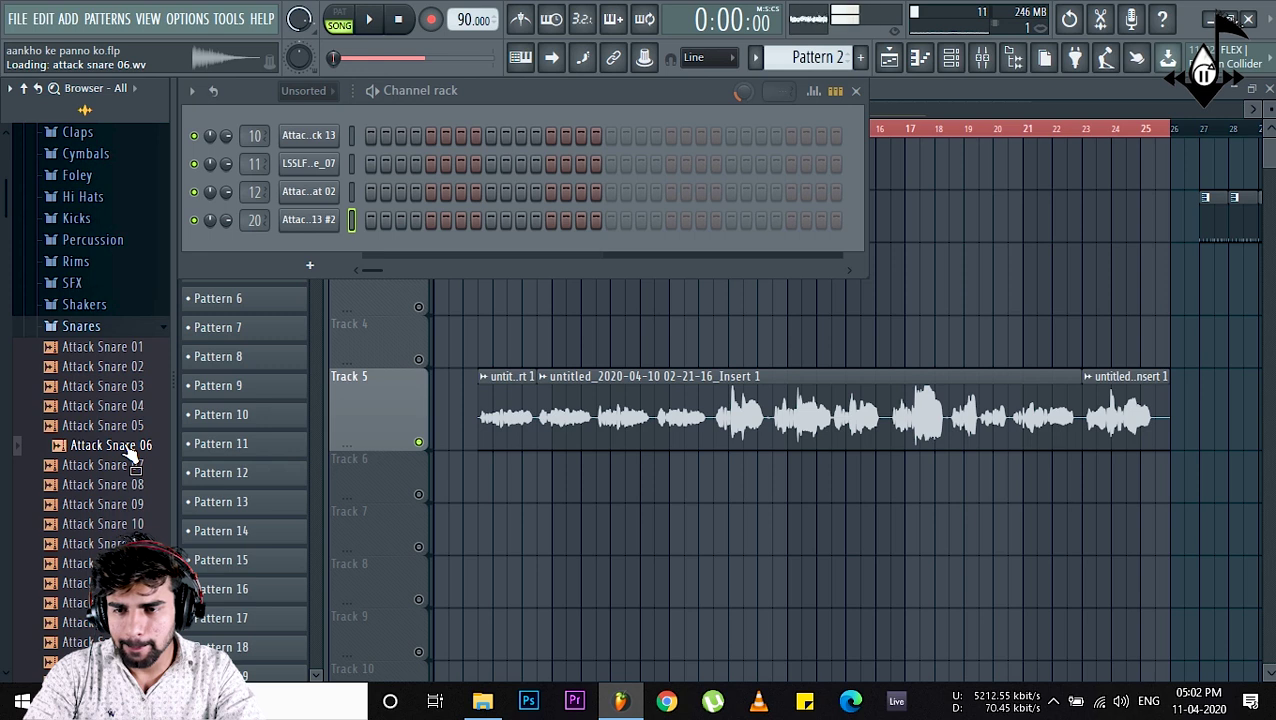
{"action": "left_click", "coordinate": [124, 390]}
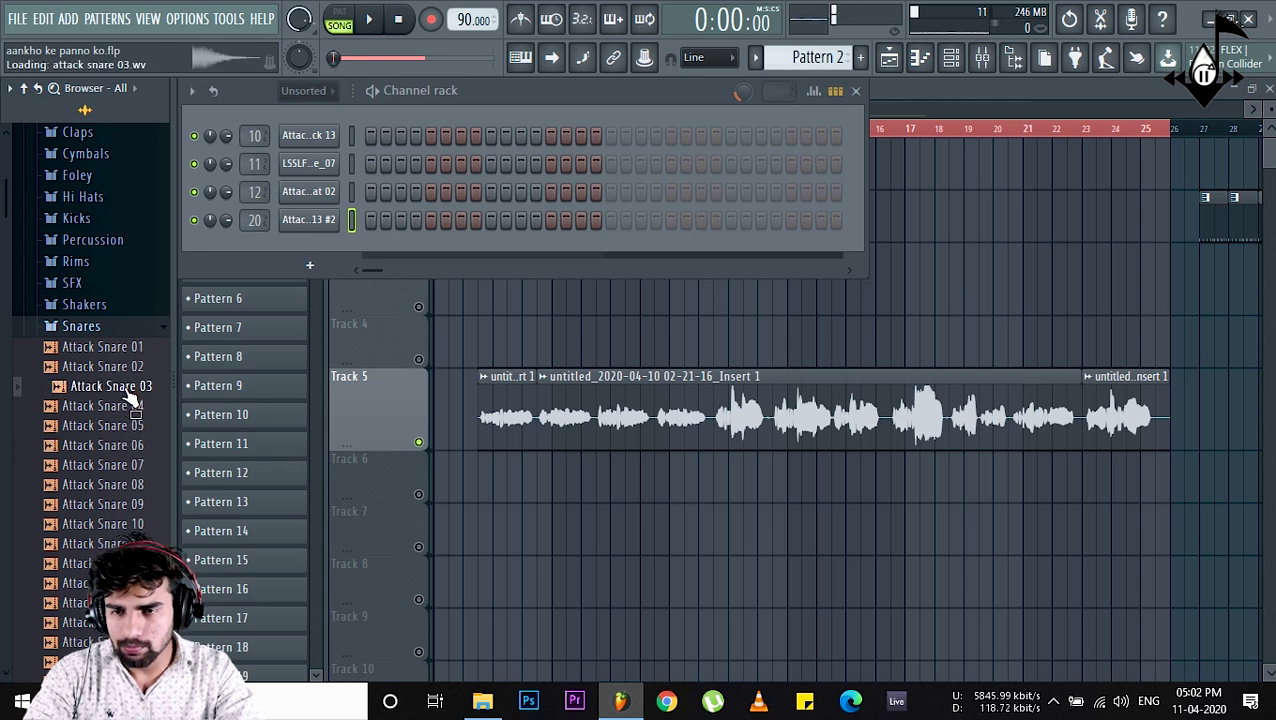
{"action": "left_click", "coordinate": [128, 367]}
{"action": "left_click", "coordinate": [125, 353]}
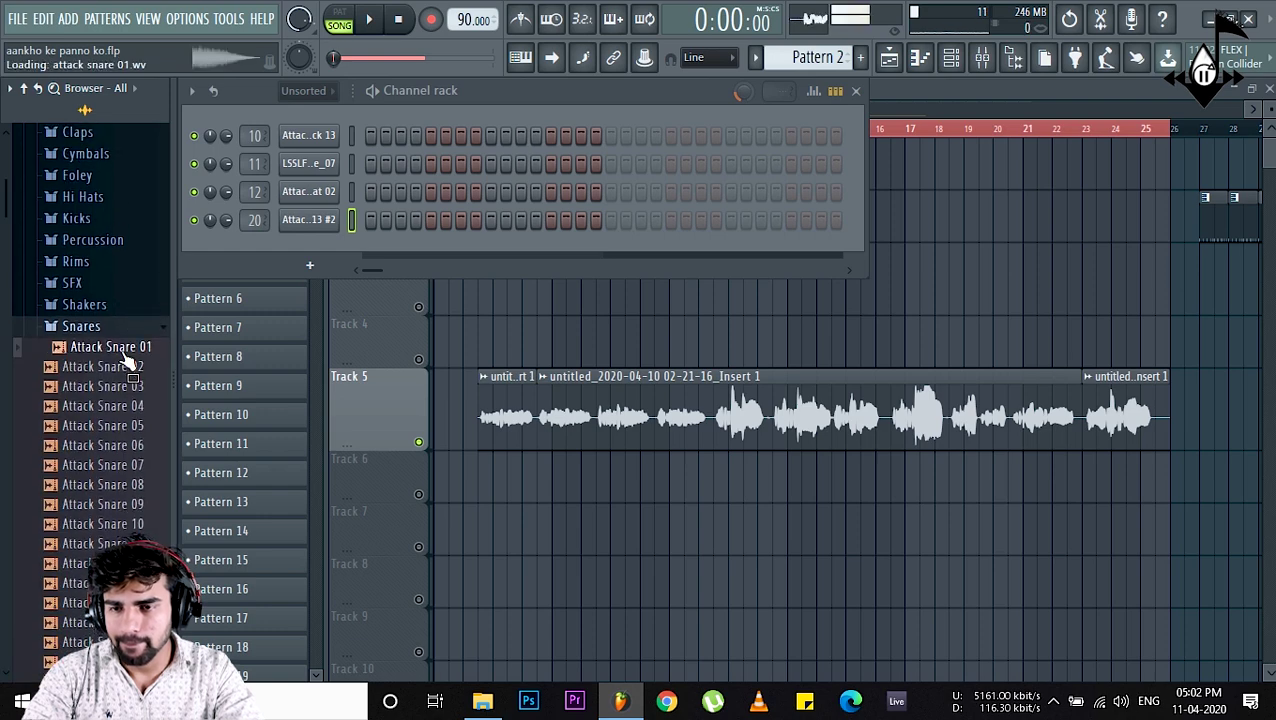
{"action": "scroll", "coordinate": [121, 435], "scroll_direction": "down", "scroll_amount": 6}
{"action": "left_click", "coordinate": [121, 432]}
{"action": "scroll", "coordinate": [128, 484], "scroll_direction": "down", "scroll_amount": 6}
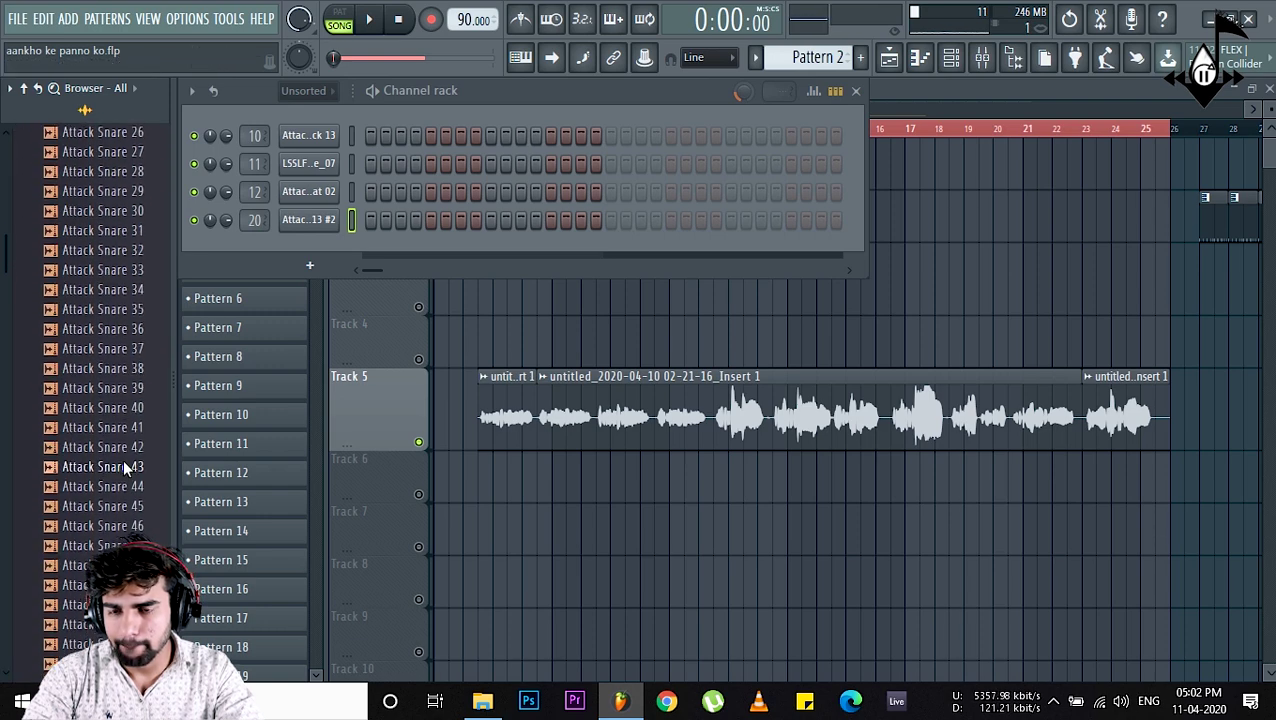
{"action": "left_click", "coordinate": [126, 466]}
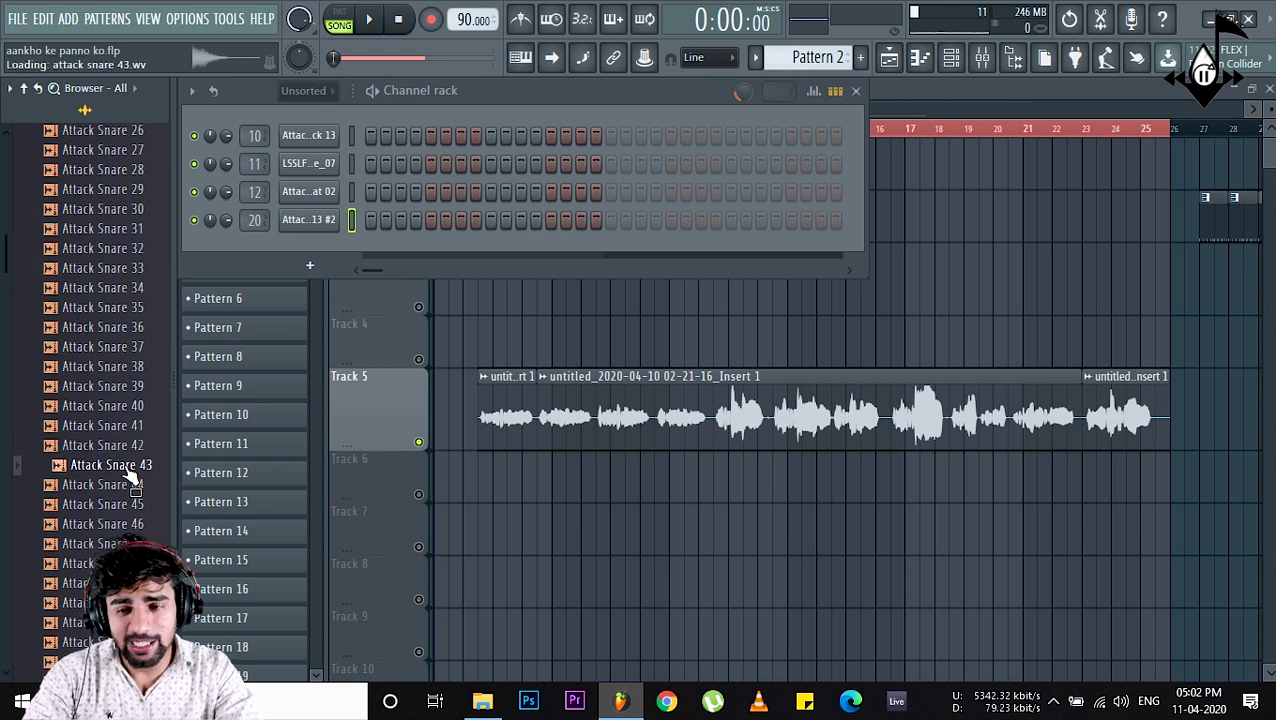
- Audition the remaining Attack Snare samples, from the mid-40s through Attack Snare 60
{"action": "scroll", "coordinate": [128, 478], "scroll_direction": "down", "scroll_amount": 4}
{"action": "left_click", "coordinate": [127, 329]}
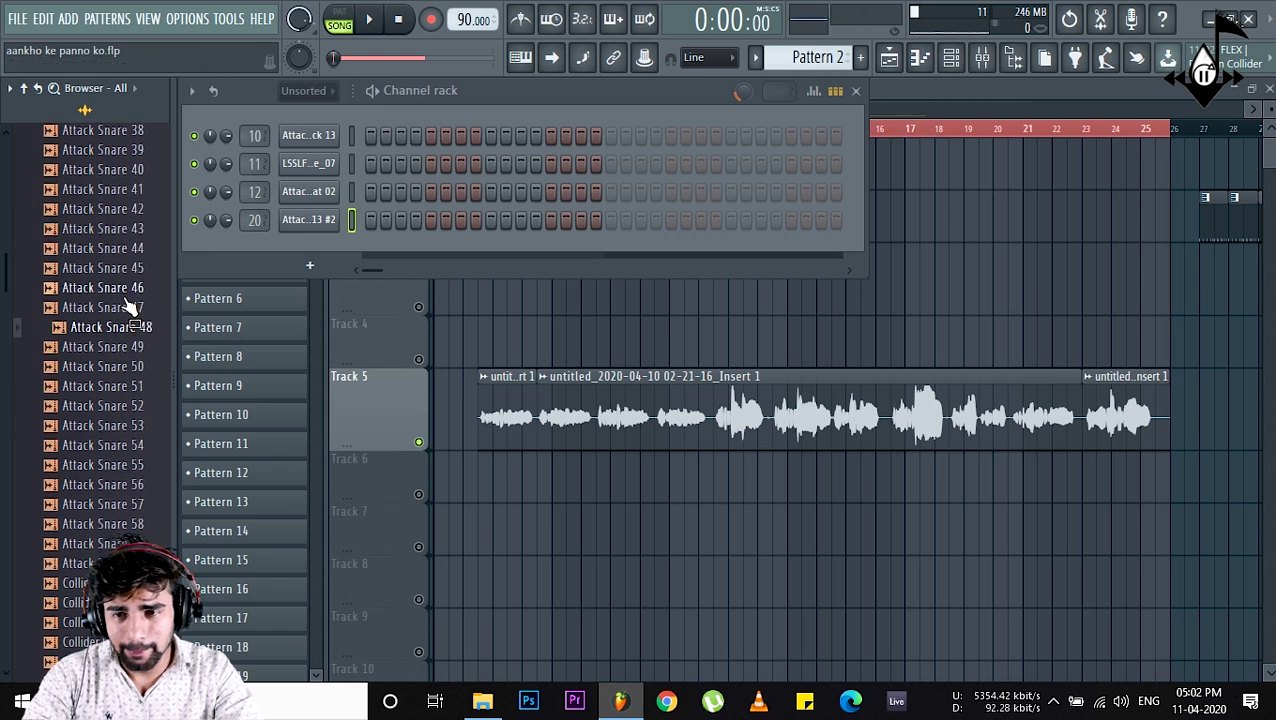
{"action": "left_click", "coordinate": [126, 290]}
{"action": "left_click", "coordinate": [126, 269]}
{"action": "left_click", "coordinate": [126, 250]}
{"action": "left_click", "coordinate": [131, 427]}
{"action": "left_click", "coordinate": [140, 484]}
{"action": "left_click", "coordinate": [140, 504]}
{"action": "left_click", "coordinate": [140, 524]}
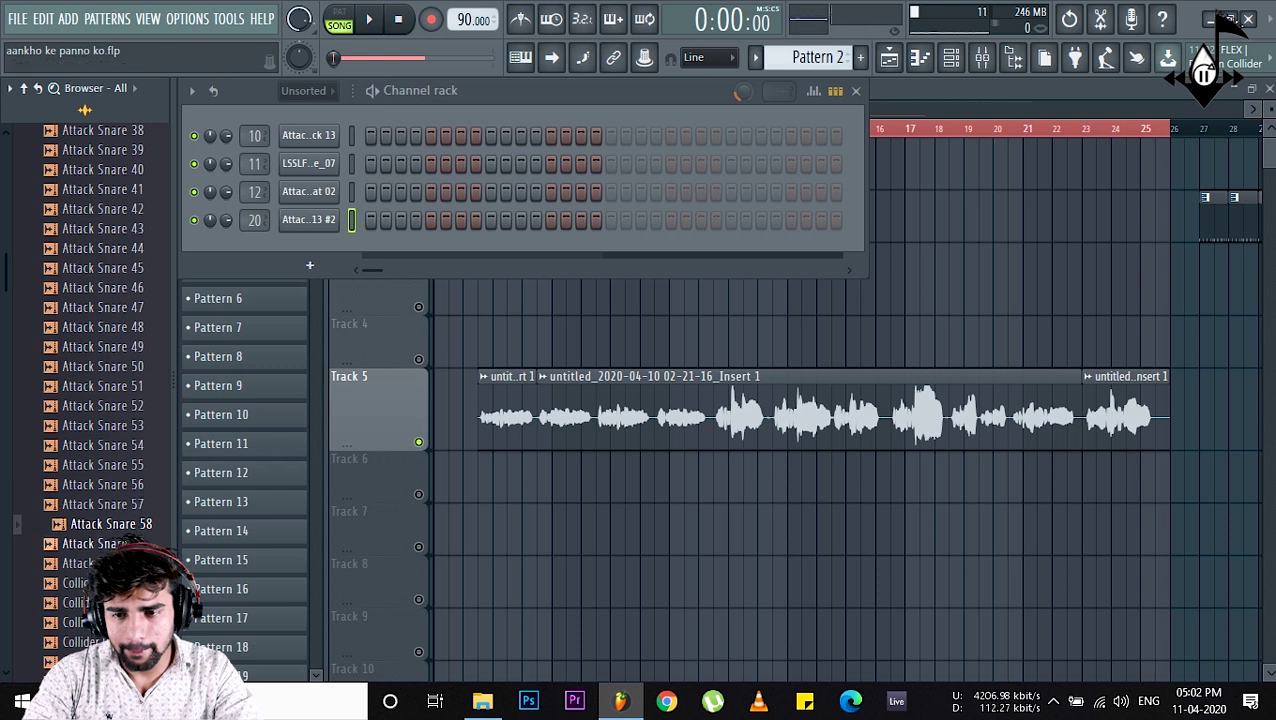
{"action": "left_click", "coordinate": [138, 544]}
{"action": "left_click", "coordinate": [138, 563]}
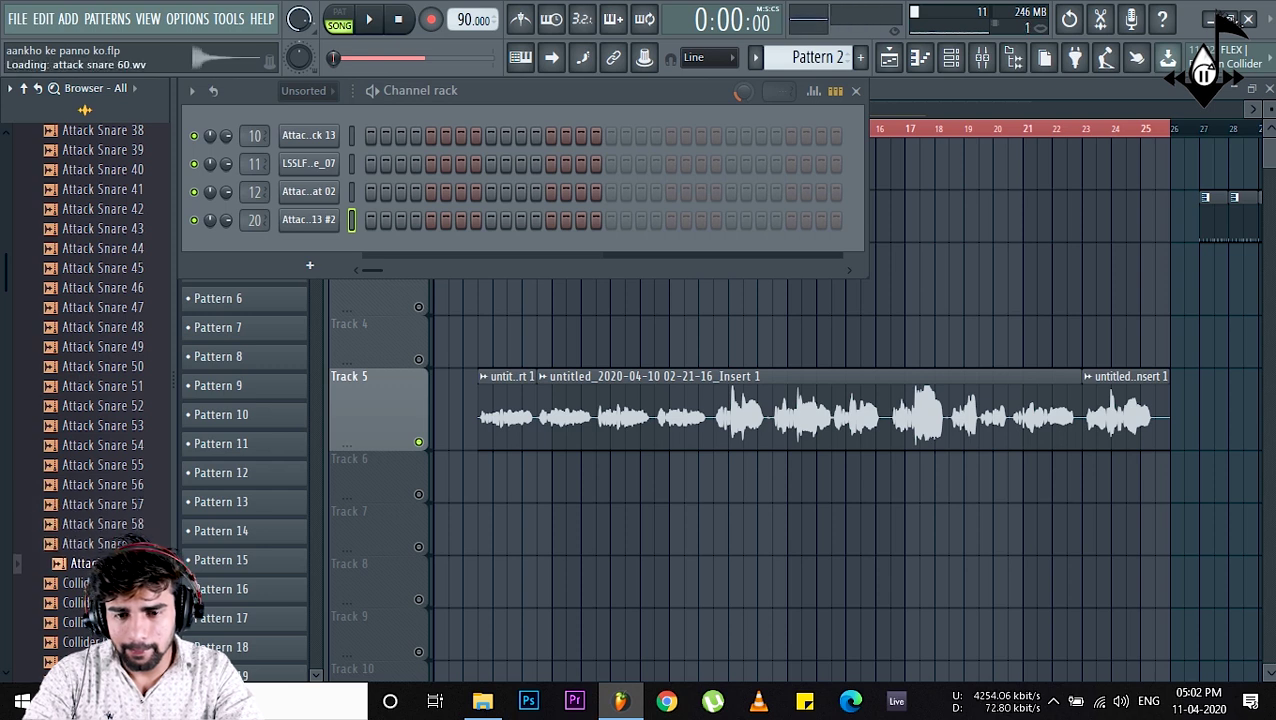
- Compare the first Collider snares and add Collider Boom Snare 01 to the channel rack as a new channel
{"action": "scroll", "coordinate": [120, 513], "scroll_direction": "down", "scroll_amount": 3}
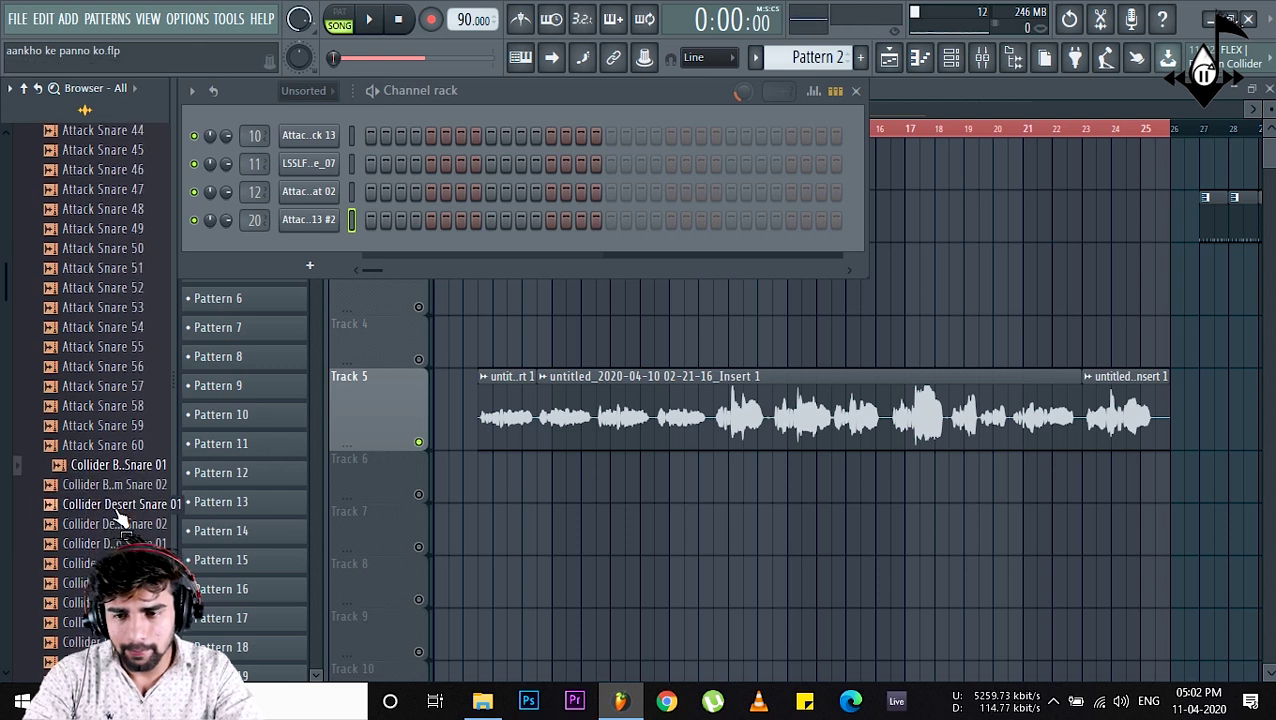
{"action": "left_click", "coordinate": [120, 504]}
{"action": "left_click", "coordinate": [128, 484]}
{"action": "left_click", "coordinate": [135, 465]}
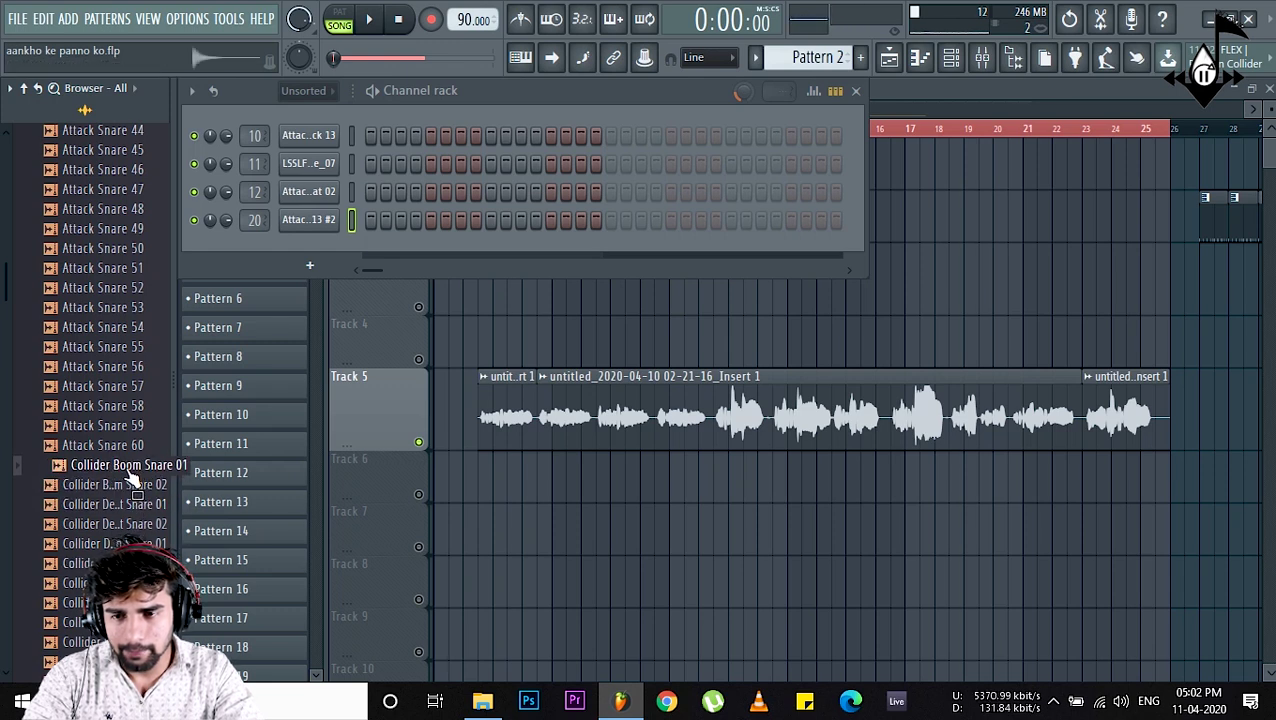
{"action": "left_click_drag", "start_coordinate": [122, 474], "coordinate": [318, 247]}
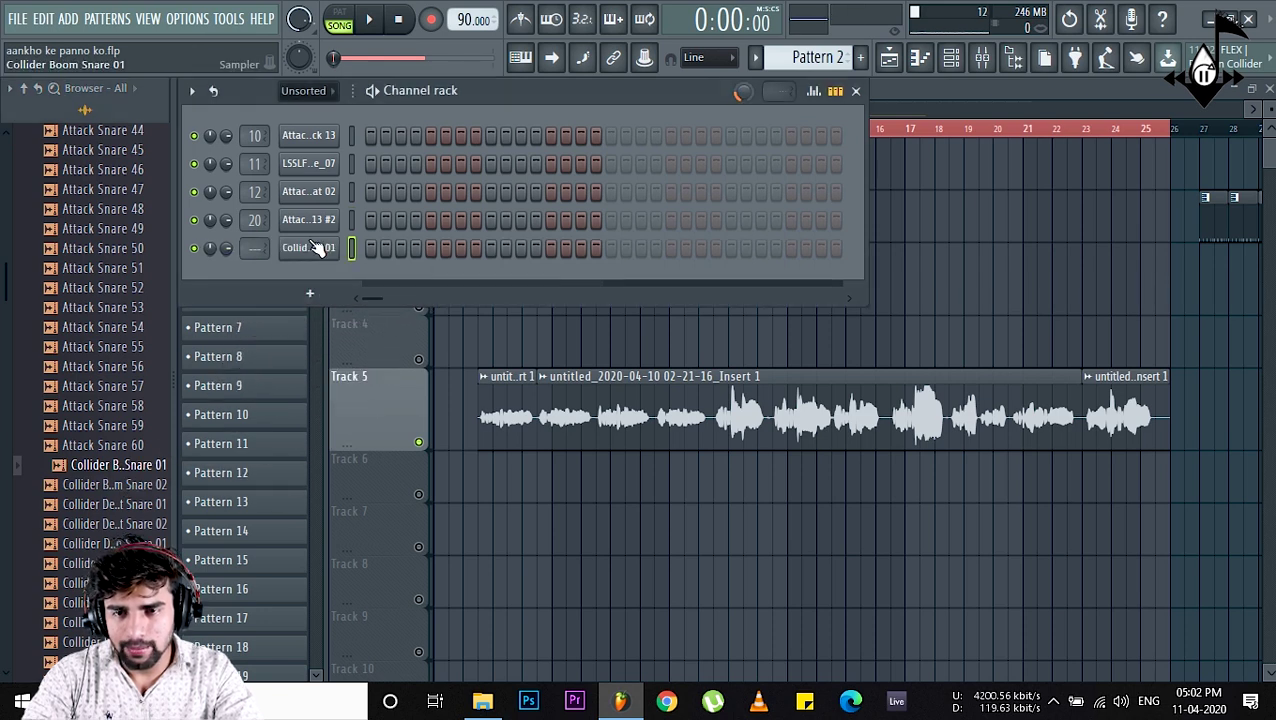
- Fill the Collider Boom Snare 01 channel every 8 steps and the Attack Kick 13 #2 channel every 4 steps
{"action": "right_click", "coordinate": [330, 258]}
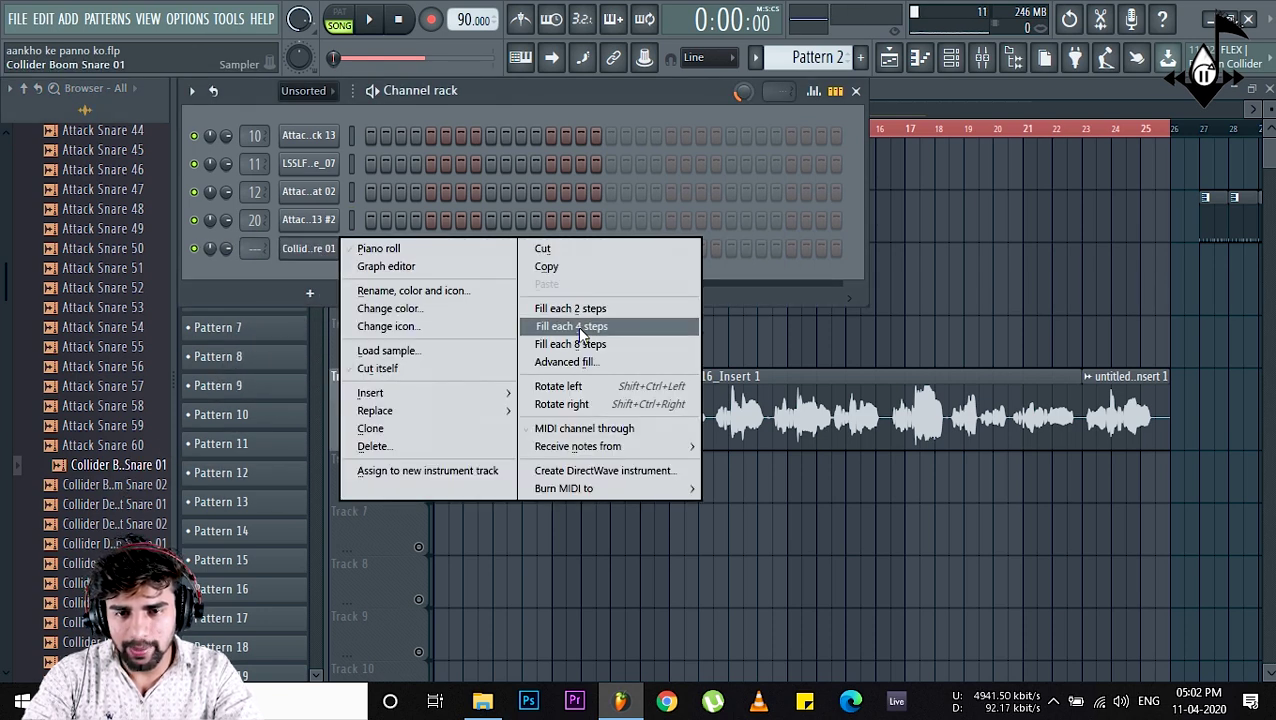
{"action": "left_click", "coordinate": [569, 342]}
{"action": "right_click", "coordinate": [332, 218]}
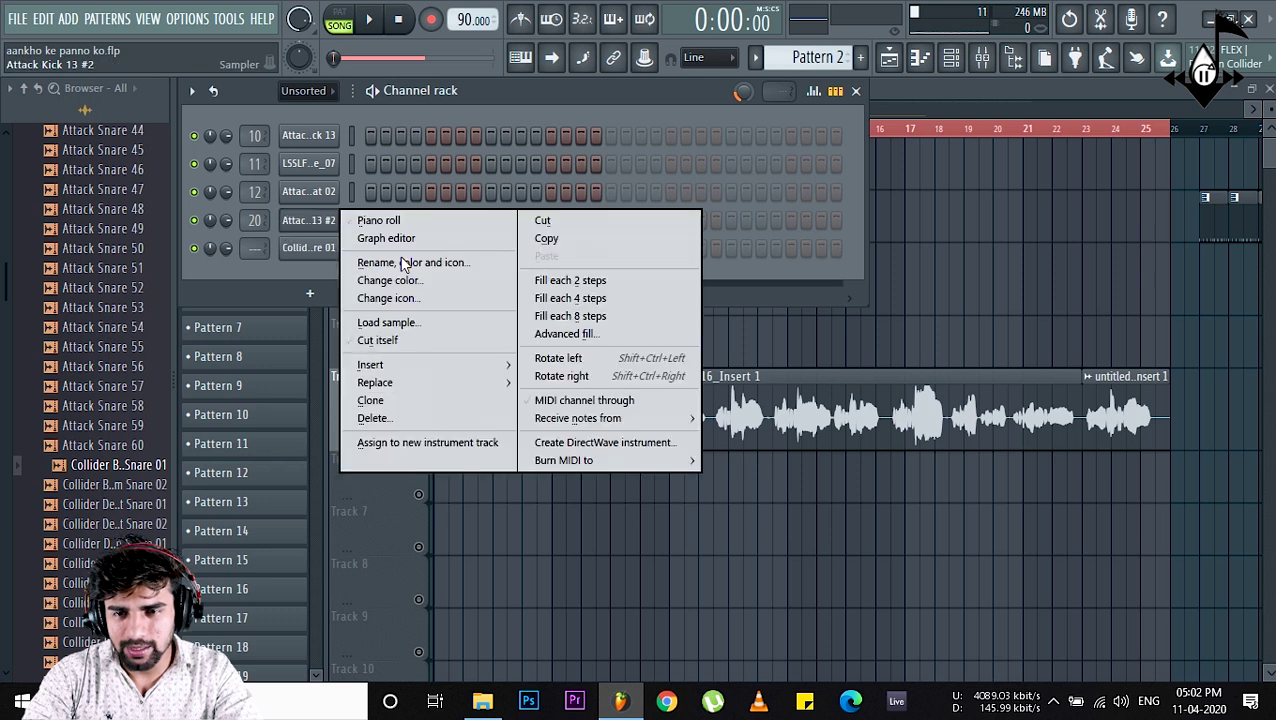
{"action": "left_click", "coordinate": [562, 300]}
- Switch playback from song to pattern mode and play Pattern 2
{"action": "key", "text": "space"}
{"action": "key", "text": "space"}
{"action": "left_click", "coordinate": [340, 20]}
{"action": "key", "text": "space"}
- Remove the snare hits on steps 1 and 9, place them on steps 5 and 13, and play the pattern
{"action": "left_click", "coordinate": [370, 249]}
{"action": "left_click", "coordinate": [490, 250]}
{"action": "key", "text": "space"}
{"action": "left_click", "coordinate": [430, 249]}
{"action": "left_click", "coordinate": [446, 249]}
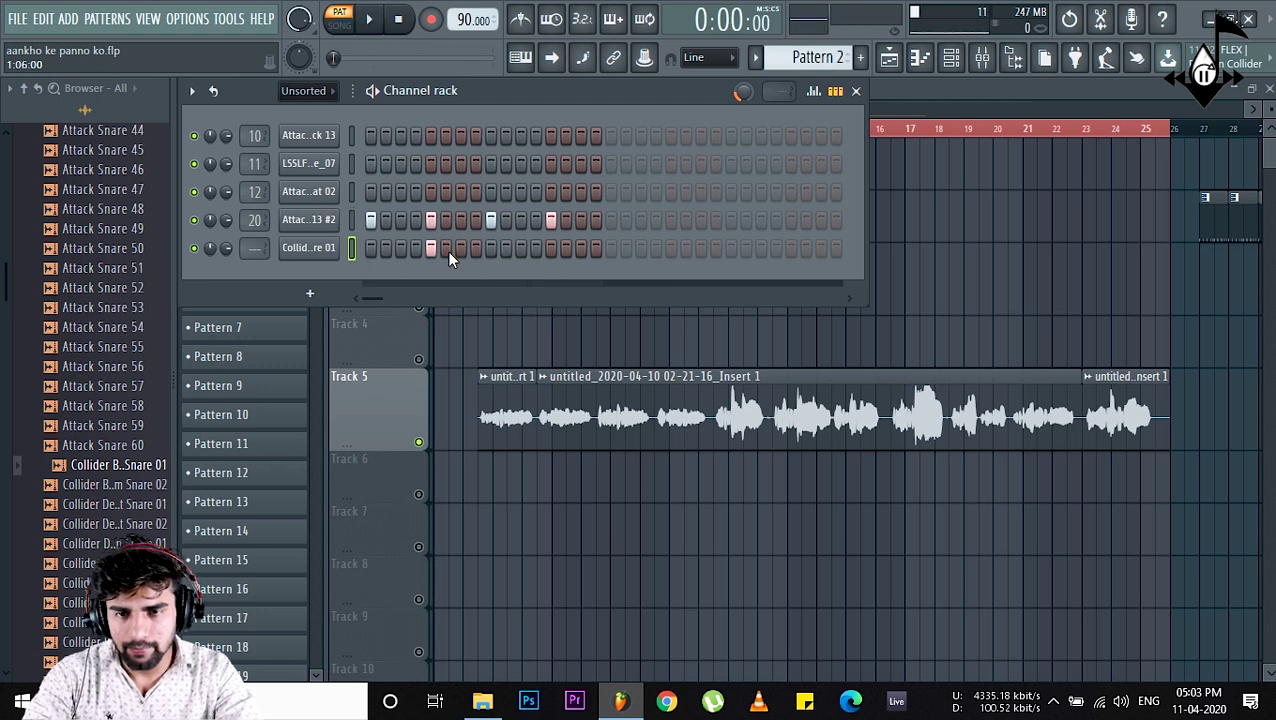
{"action": "left_click", "coordinate": [551, 249]}
{"action": "key", "text": "space"}
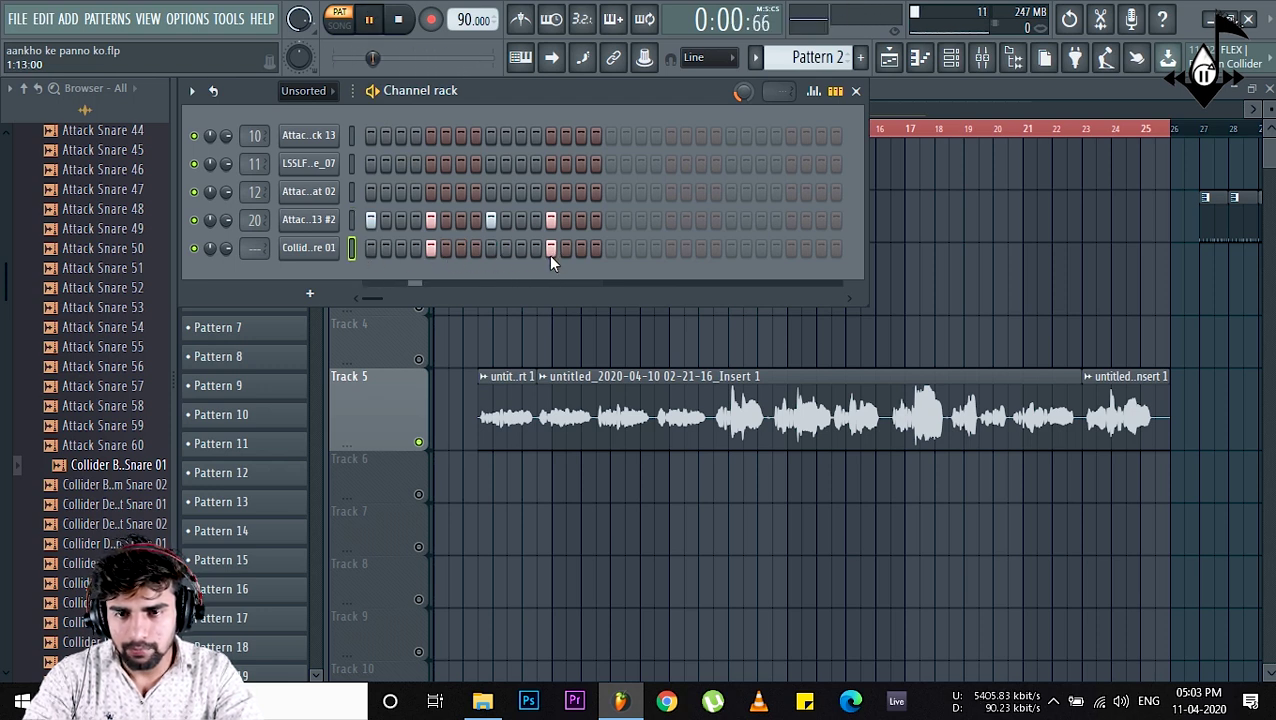
{"action": "key", "text": "space"}
- Audition the Collider XY and Downstream Snare samples further down the Snares folder
{"action": "scroll", "coordinate": [139, 452], "scroll_direction": "down", "scroll_amount": 6}
{"action": "left_click", "coordinate": [137, 466]}
{"action": "left_click", "coordinate": [130, 504]}
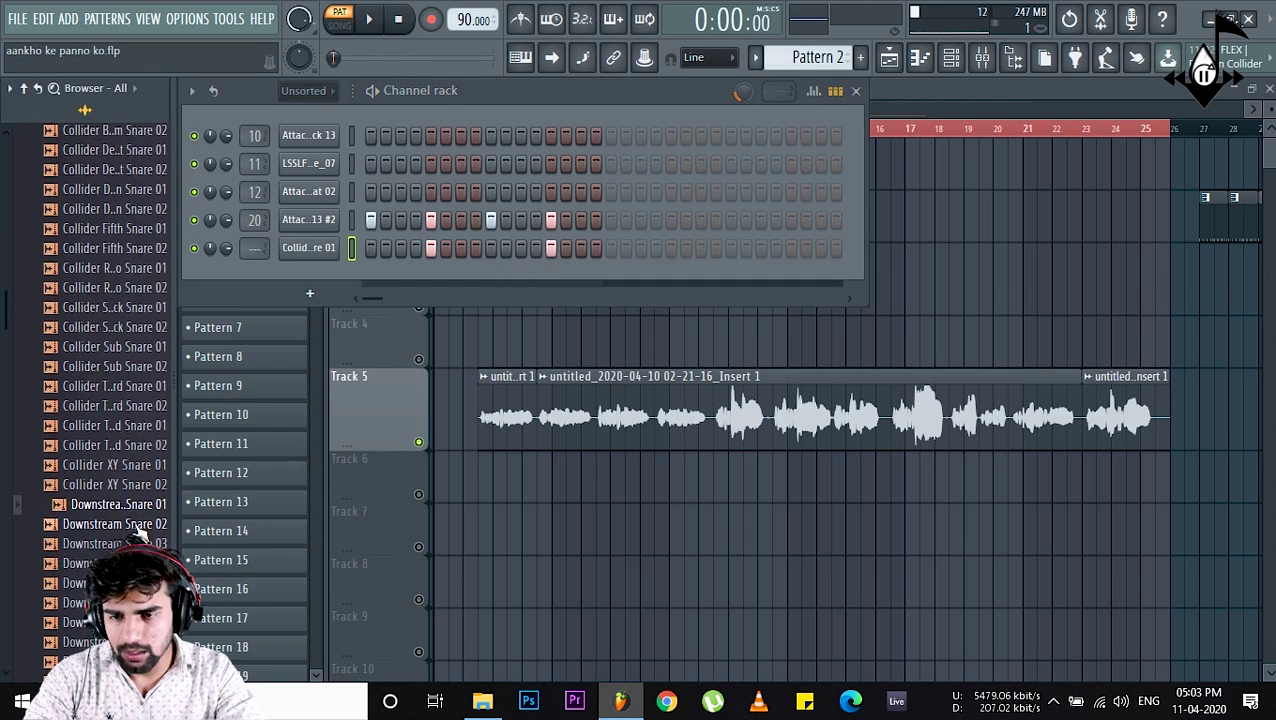
{"action": "scroll", "coordinate": [135, 450], "scroll_direction": "down", "scroll_amount": 4}
{"action": "left_click", "coordinate": [128, 386]}
{"action": "left_click", "coordinate": [140, 366]}
{"action": "left_click", "coordinate": [138, 346]}
{"action": "left_click", "coordinate": [137, 328]}
{"action": "left_click", "coordinate": [137, 465]}
{"action": "left_click", "coordinate": [140, 524]}
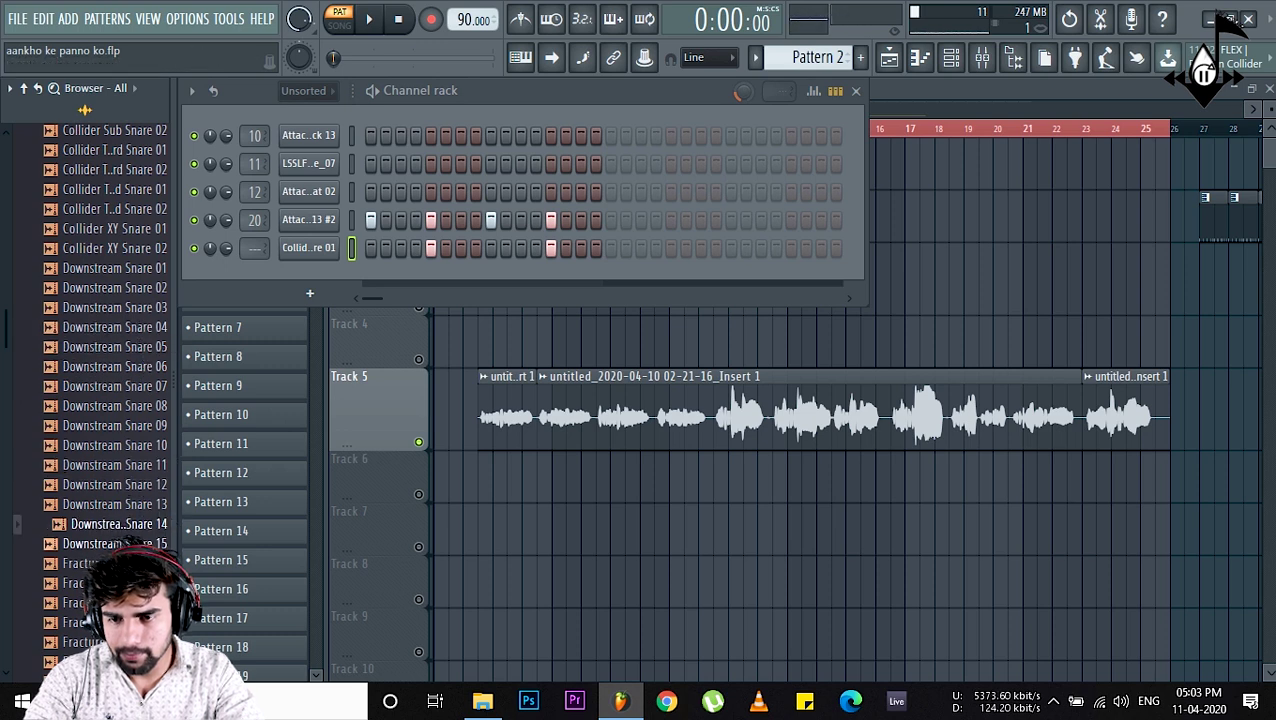
{"action": "left_click", "coordinate": [140, 543]}
- Audition several Fracture Snare samples back to Fracture Snare 01
{"action": "scroll", "coordinate": [140, 500], "scroll_direction": "down", "scroll_amount": 4}
{"action": "left_click", "coordinate": [145, 524]}
{"action": "left_click", "coordinate": [126, 467]}
{"action": "left_click", "coordinate": [131, 428]}
{"action": "left_click", "coordinate": [130, 386]}
{"action": "left_click", "coordinate": [128, 346]}
{"action": "scroll", "coordinate": [128, 350], "scroll_direction": "down", "scroll_amount": 6}
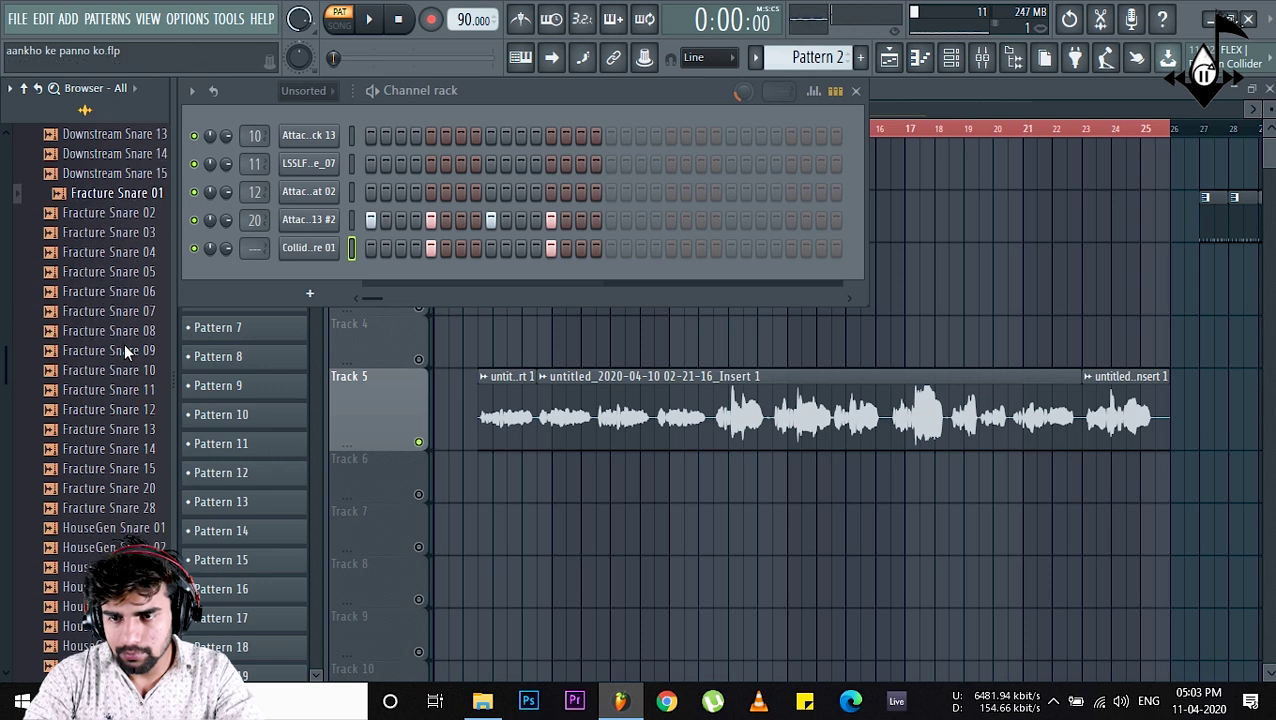
- Audition HouseGen Snare samples between 01 and 12
{"action": "left_click", "coordinate": [128, 406]}
{"action": "left_click", "coordinate": [125, 526]}
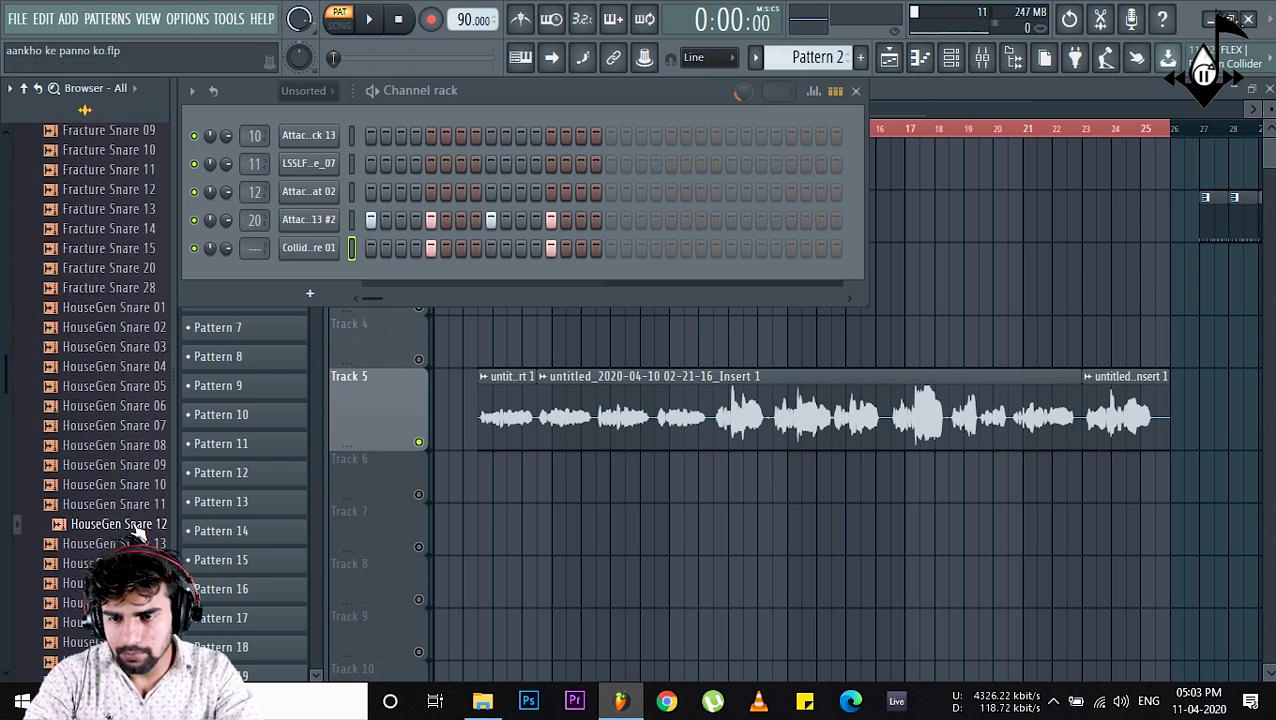
{"action": "left_click", "coordinate": [137, 486]}
{"action": "left_click", "coordinate": [138, 447]}
{"action": "left_click", "coordinate": [139, 428]}
{"action": "left_click", "coordinate": [140, 445]}
{"action": "left_click", "coordinate": [139, 367]}
{"action": "left_click", "coordinate": [136, 348]}
{"action": "left_click", "coordinate": [136, 327]}
{"action": "left_click", "coordinate": [136, 307]}
- Audition Hyper Hollywoodhills Snare 01 and the MA snares around MA Chromatism Snare
{"action": "scroll", "coordinate": [125, 521], "scroll_direction": "down", "scroll_amount": 8}
{"action": "left_click", "coordinate": [133, 544]}
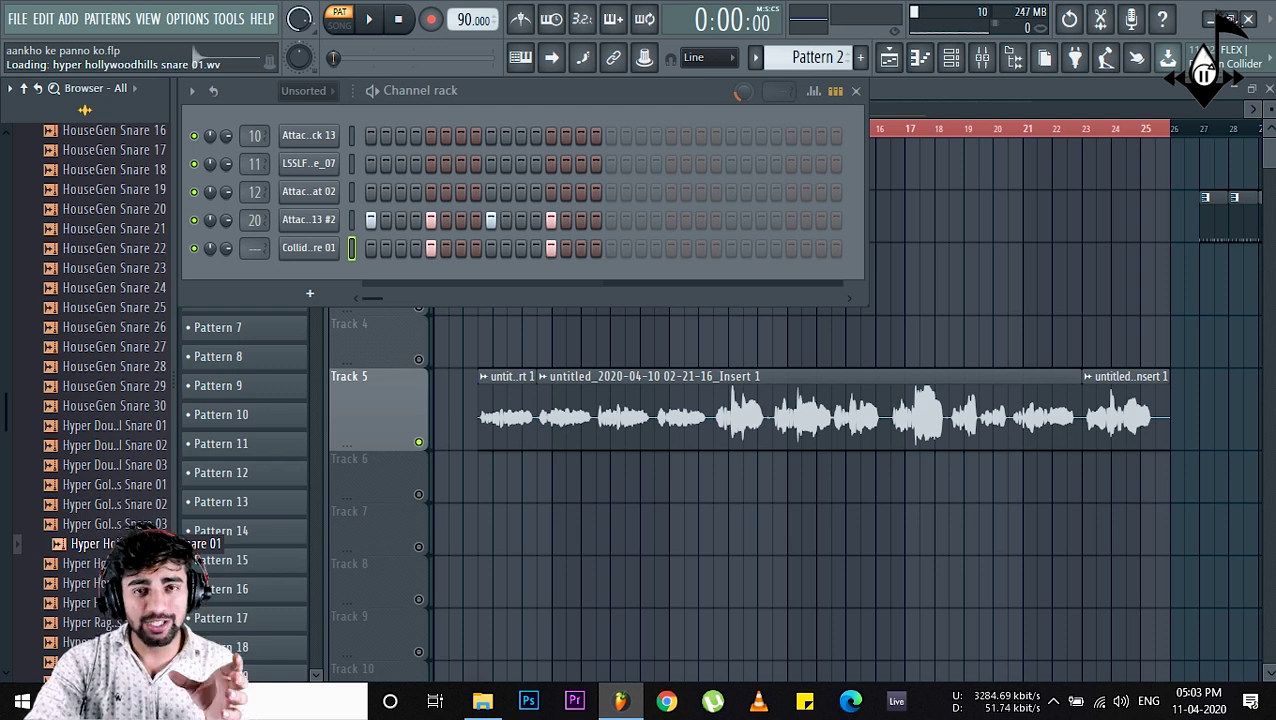
{"action": "scroll", "coordinate": [137, 448], "scroll_direction": "down", "scroll_amount": 8}
{"action": "left_click", "coordinate": [137, 448]}
{"action": "key", "text": "Up"}
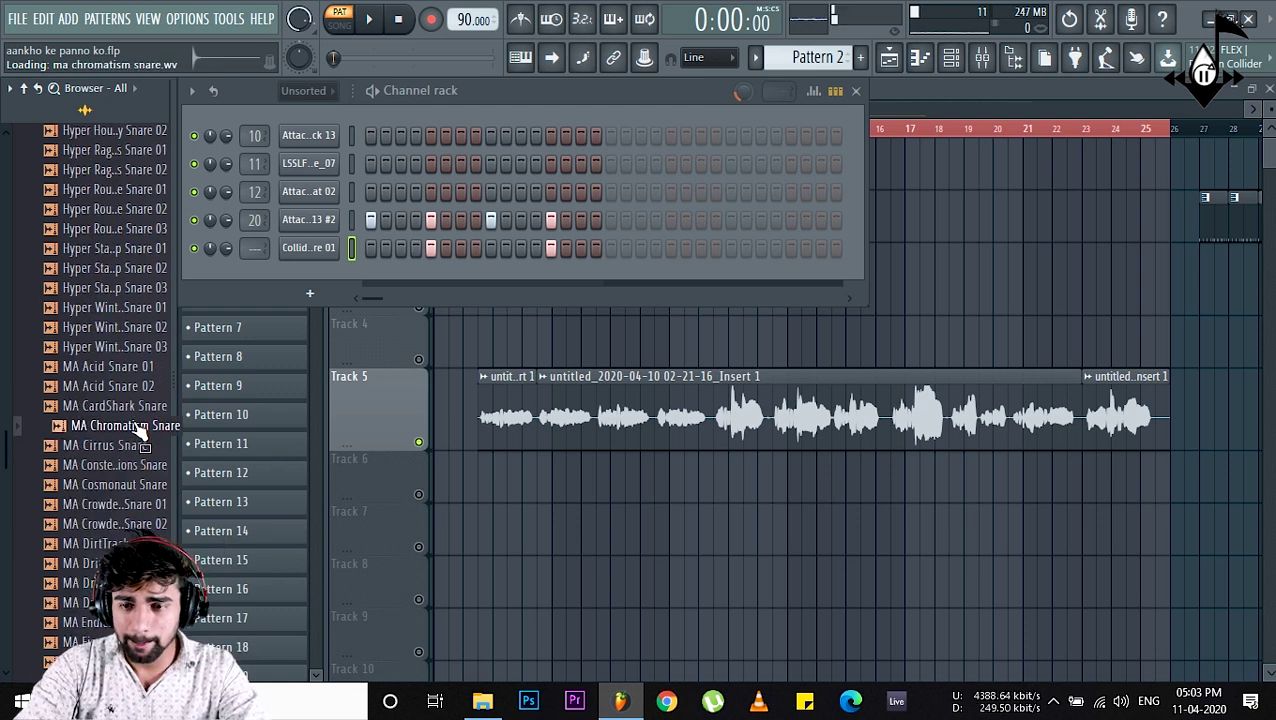
{"action": "key", "text": "Up"}
{"action": "key", "text": "Down"}
{"action": "key", "text": "Down"}
{"action": "key", "text": "Down"}
{"action": "key", "text": "Down"}
{"action": "key", "text": "Down"}
{"action": "key", "text": "Down"}
{"action": "key", "text": "Down"}
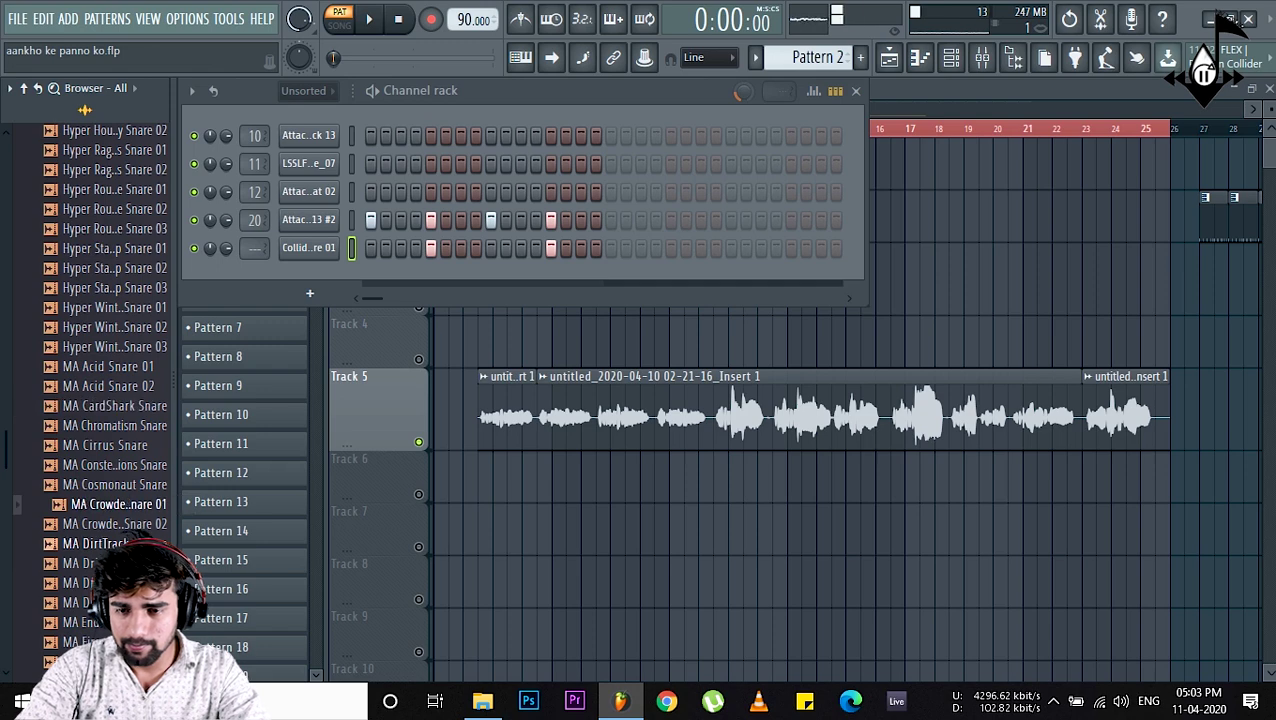
- Audition more MA snare samples further down the folder, including MA Swamp SnareClap
{"action": "left_click", "coordinate": [135, 543]}
{"action": "scroll", "coordinate": [128, 540], "scroll_direction": "down", "scroll_amount": 6}
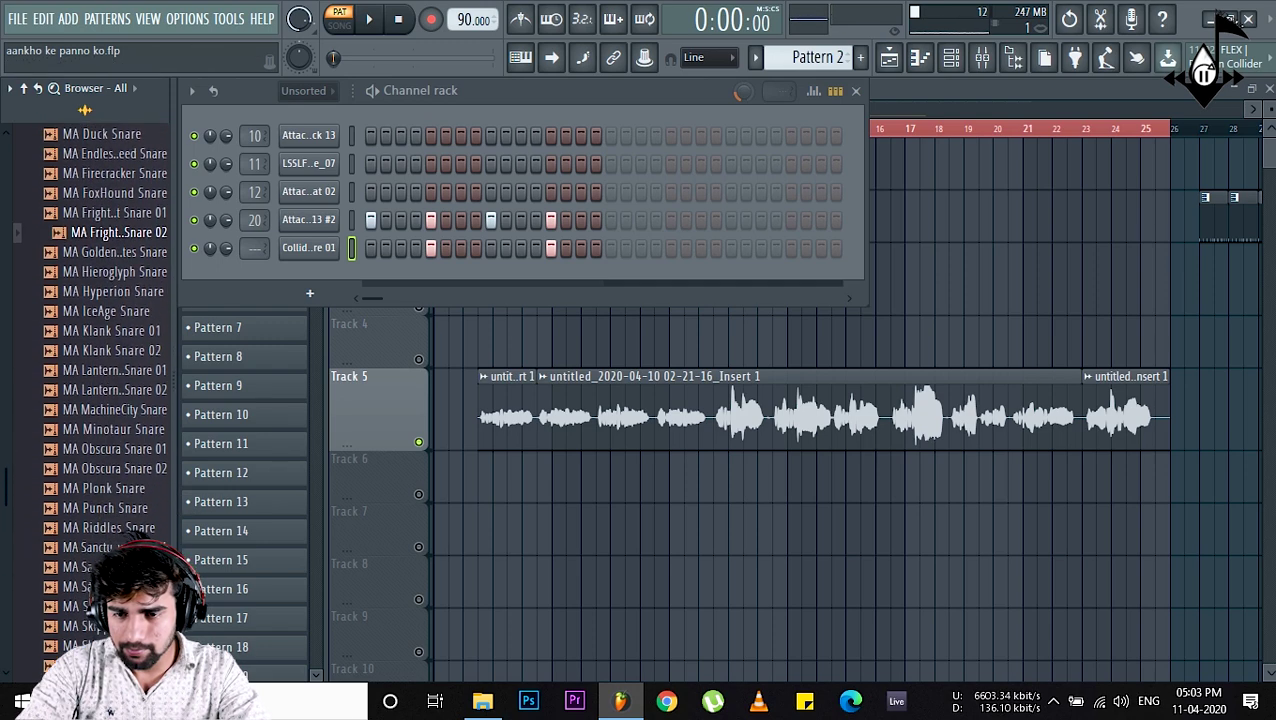
{"action": "left_click", "coordinate": [118, 505]}
{"action": "scroll", "coordinate": [118, 510], "scroll_direction": "down", "scroll_amount": 15}
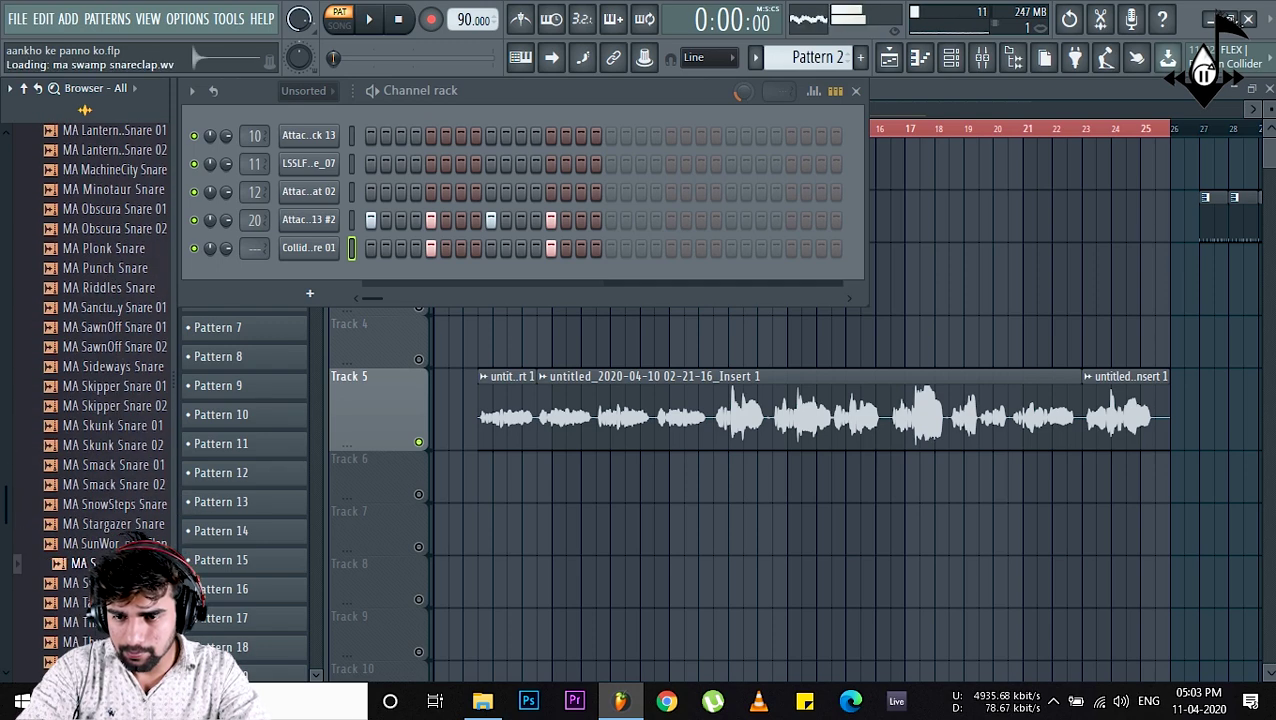
{"action": "left_click", "coordinate": [125, 533]}
- Collapse the Snares and Drums (ModeAudio) folders and open the Snares folder of the Drums pack instead
{"action": "scroll", "coordinate": [136, 510], "scroll_direction": "up", "scroll_amount": 20}
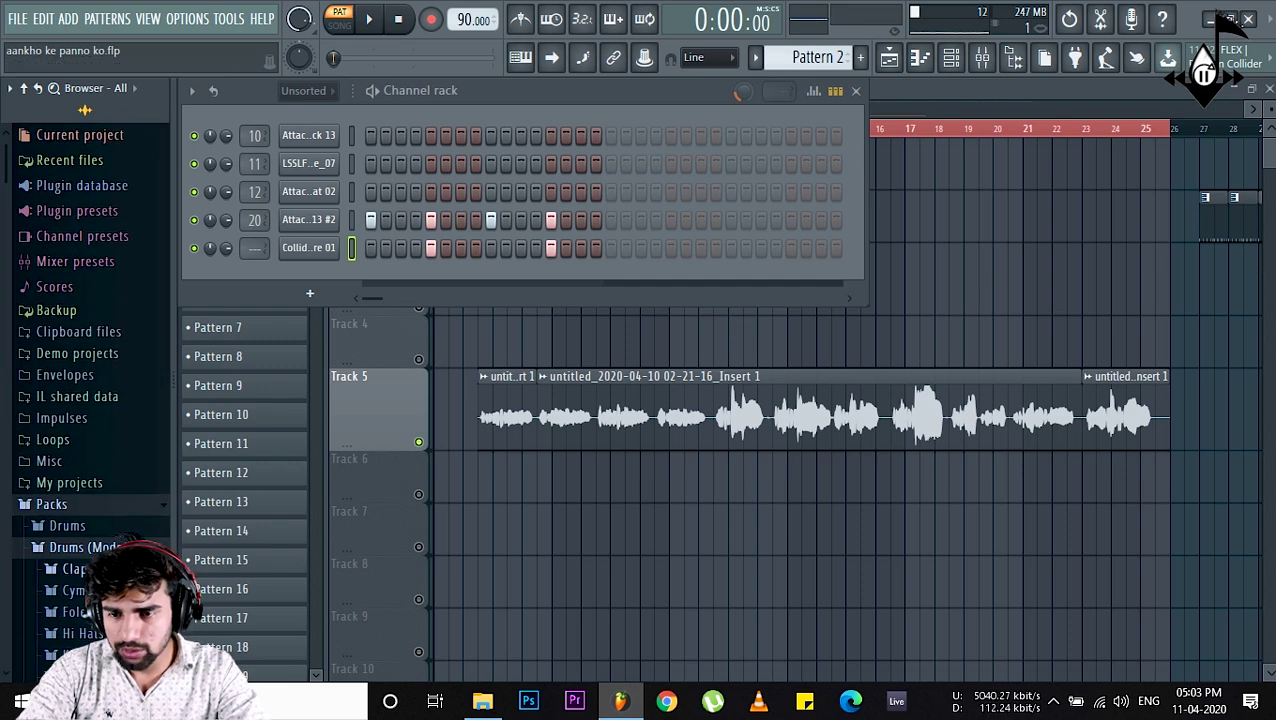
{"action": "scroll", "coordinate": [117, 433], "scroll_direction": "down", "scroll_amount": 5}
{"action": "left_click", "coordinate": [108, 410]}
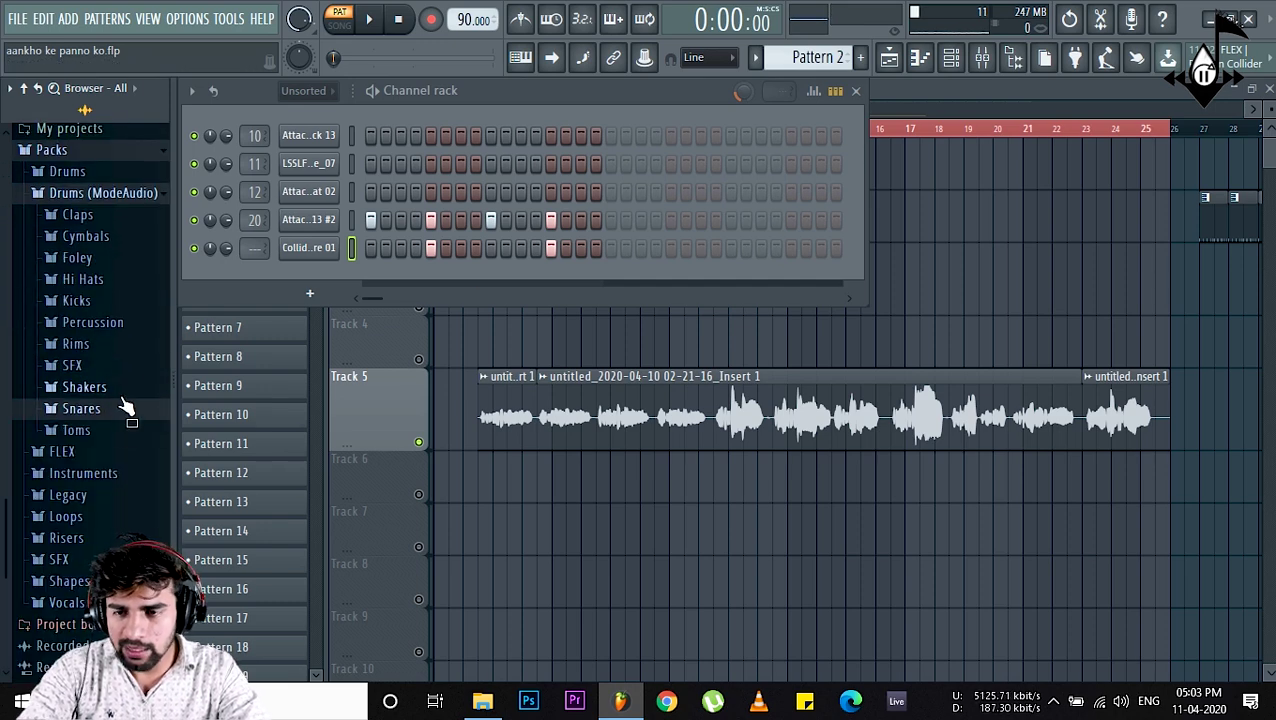
{"action": "left_click", "coordinate": [98, 197]}
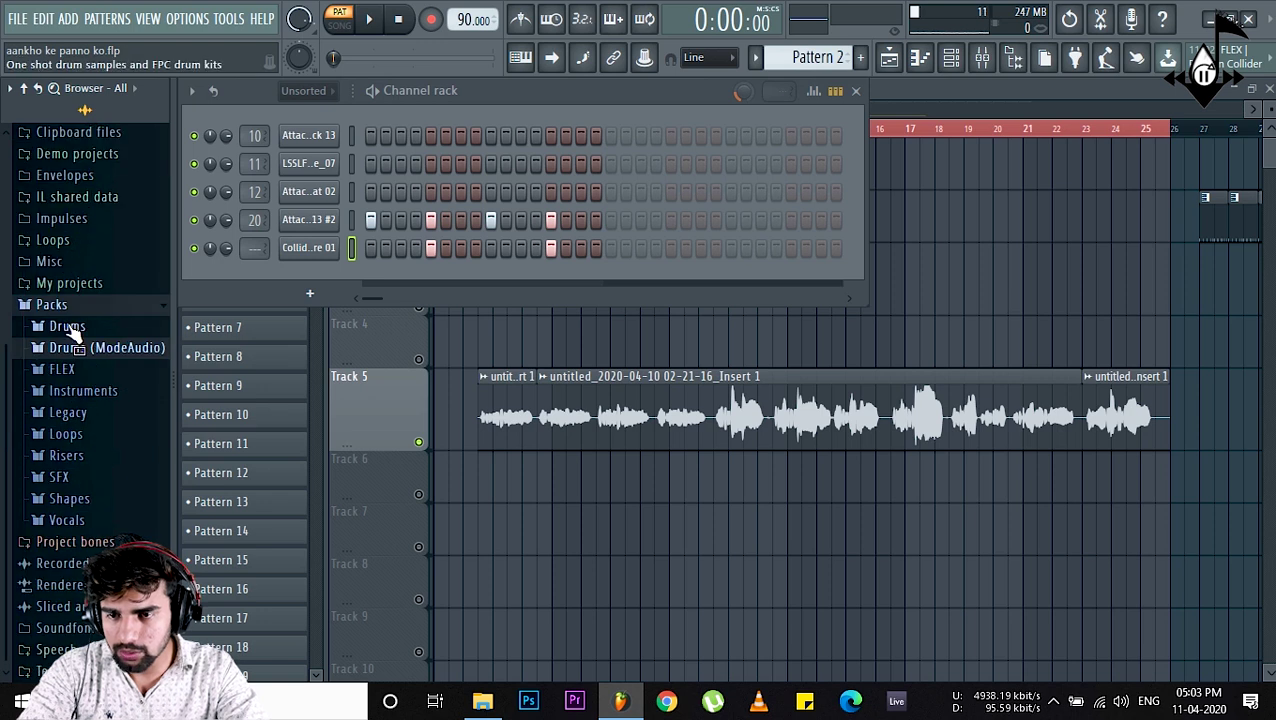
{"action": "left_click", "coordinate": [71, 331]}
- Replace the Collider Boom Snare 01 channel's sample with Alum Snare 2 and route the channel to mixer track 21
{"action": "left_click", "coordinate": [112, 477]}
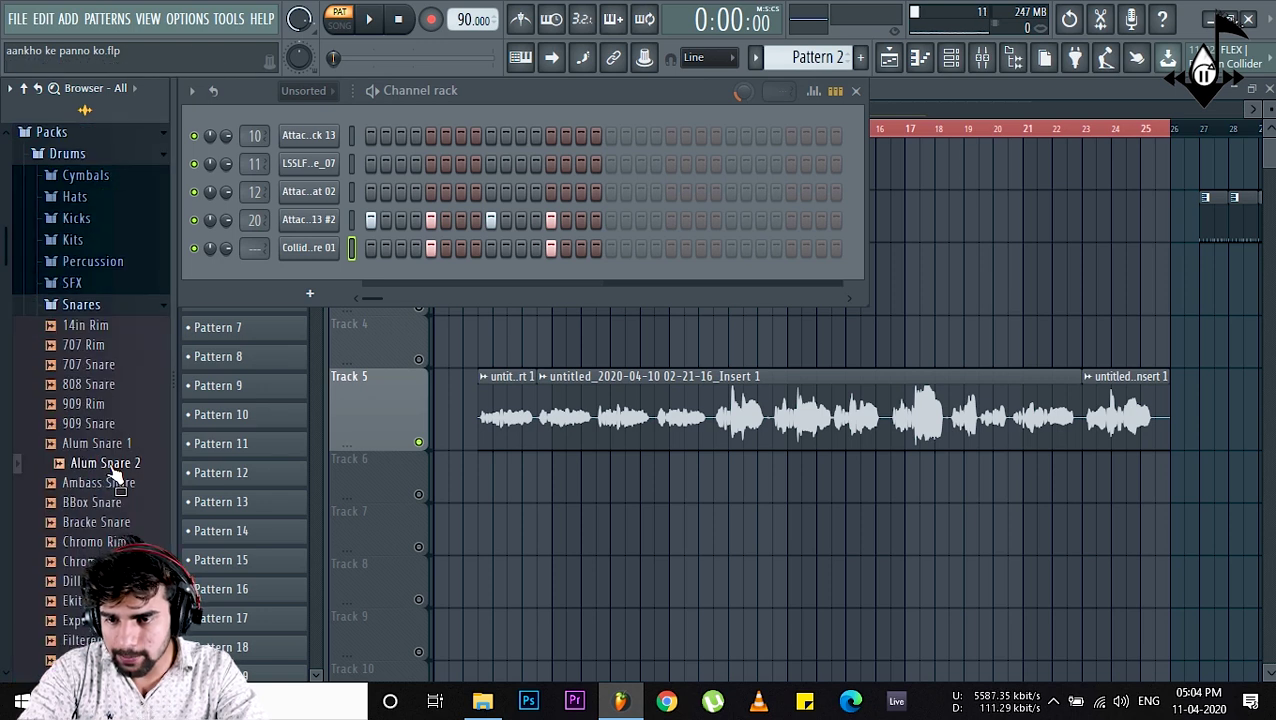
{"action": "left_click", "coordinate": [119, 448]}
{"action": "left_click", "coordinate": [120, 464]}
{"action": "left_click_drag", "start_coordinate": [118, 470], "coordinate": [255, 254]}
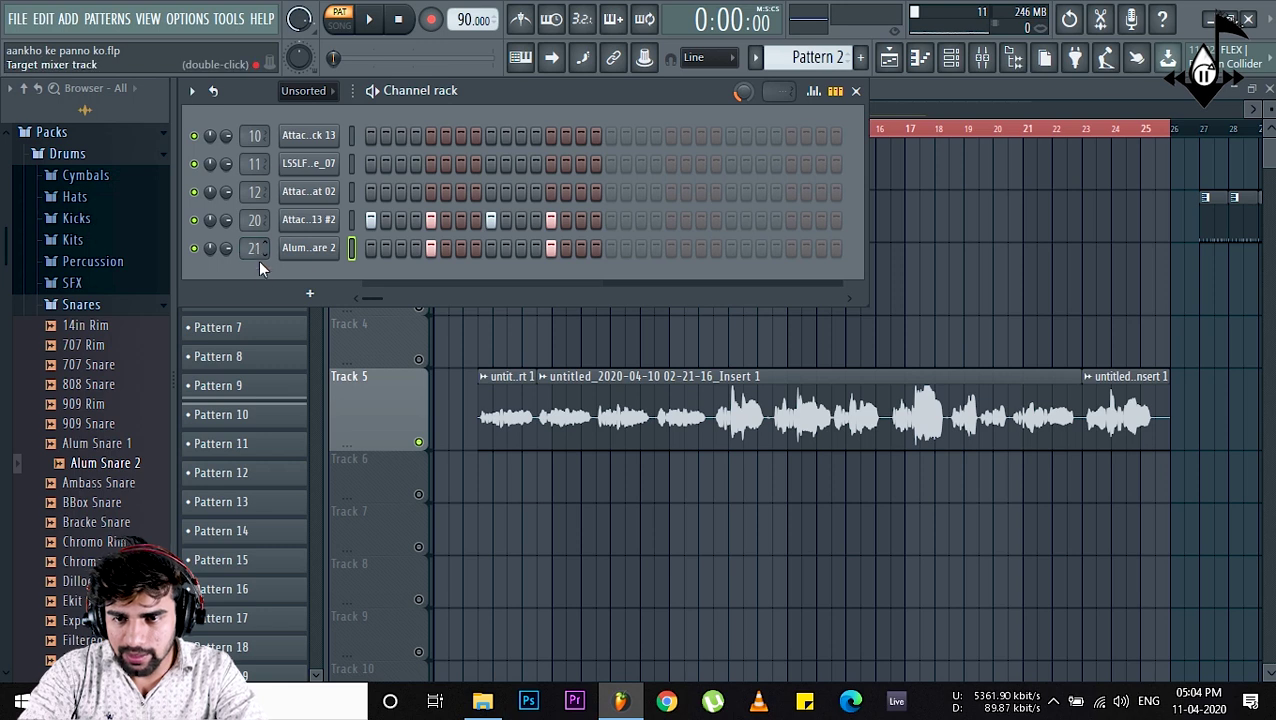
- Remove the kick hits on steps 5 and 13 of the Attack Kick 13 #2 channel while the pattern plays
{"action": "key", "text": "space"}
{"action": "left_click", "coordinate": [431, 221]}
{"action": "left_click", "coordinate": [553, 220]}
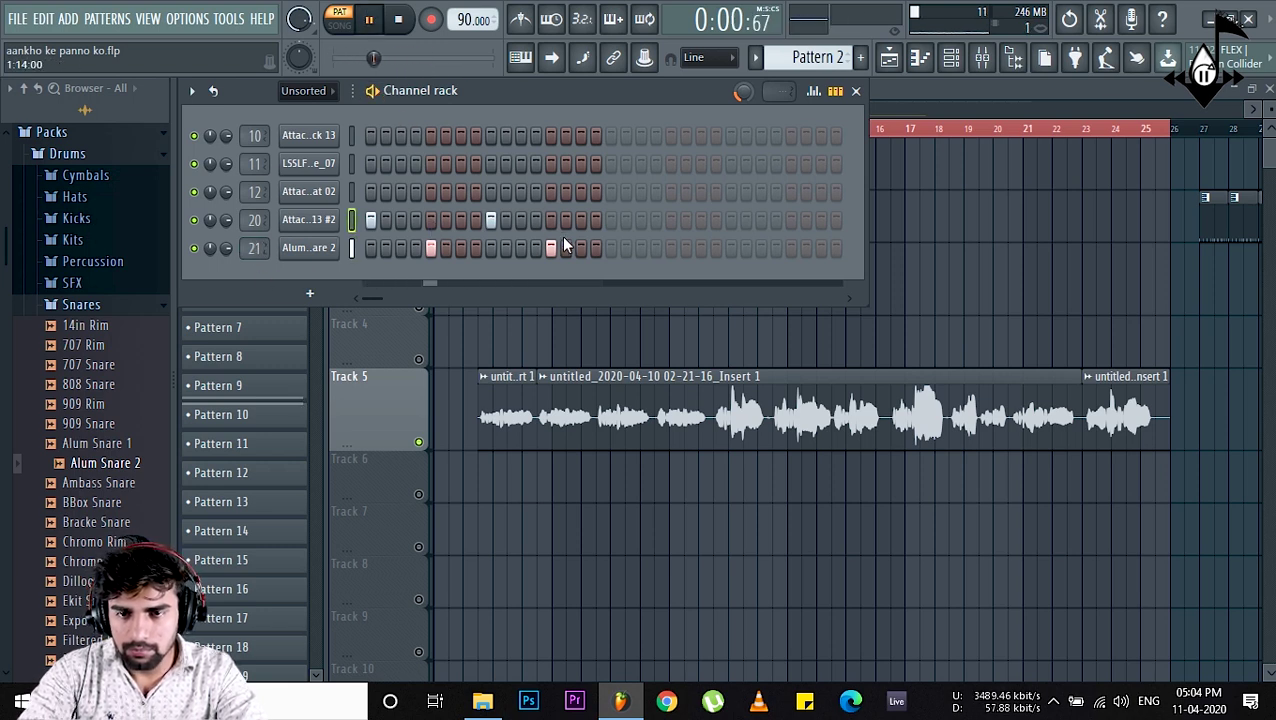
{"action": "key", "text": "space"}
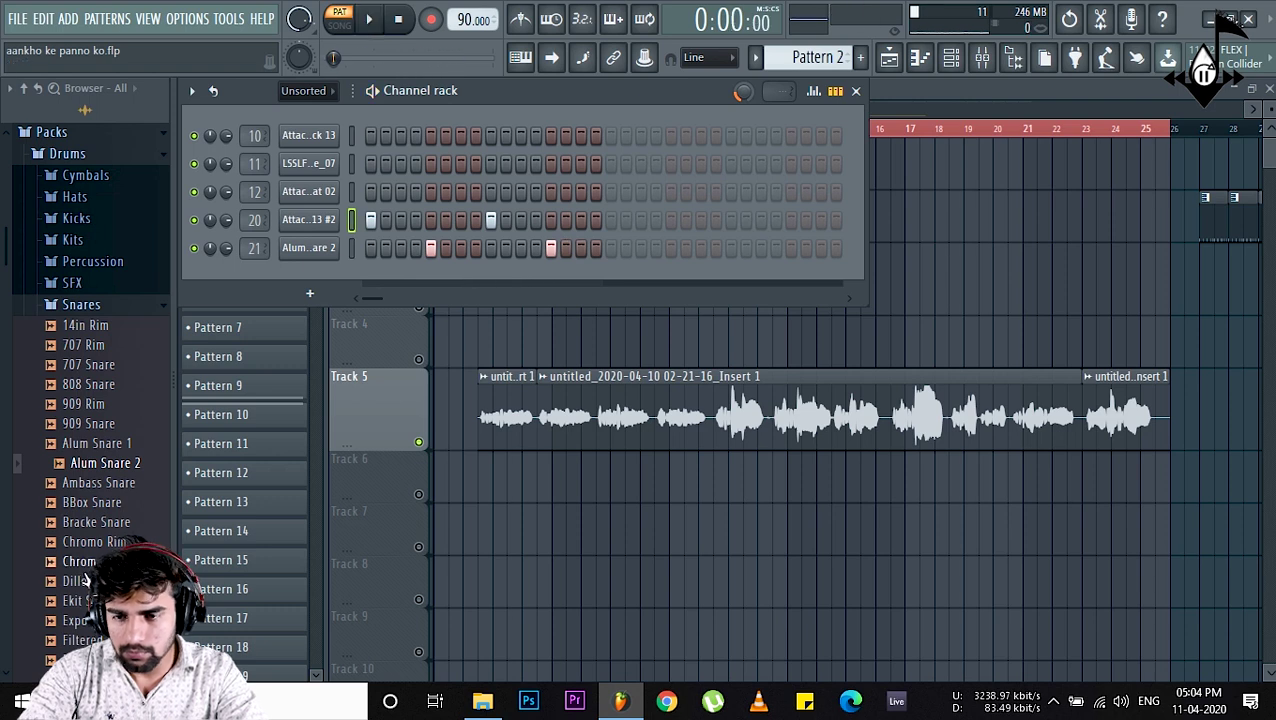
- Add the 808 CH hat from the Drums pack's Hats folder as a new channel routed to mixer track 23
{"action": "left_click", "coordinate": [80, 304]}
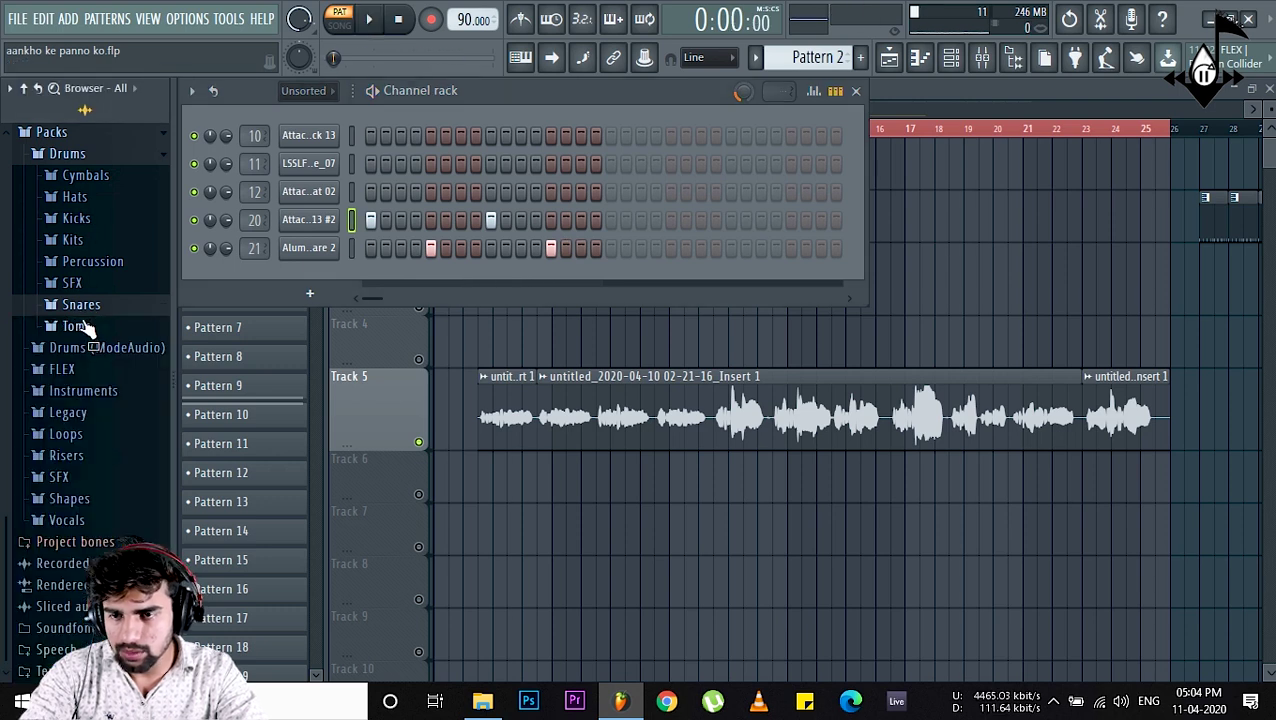
{"action": "left_click", "coordinate": [100, 200]}
{"action": "left_click", "coordinate": [100, 240]}
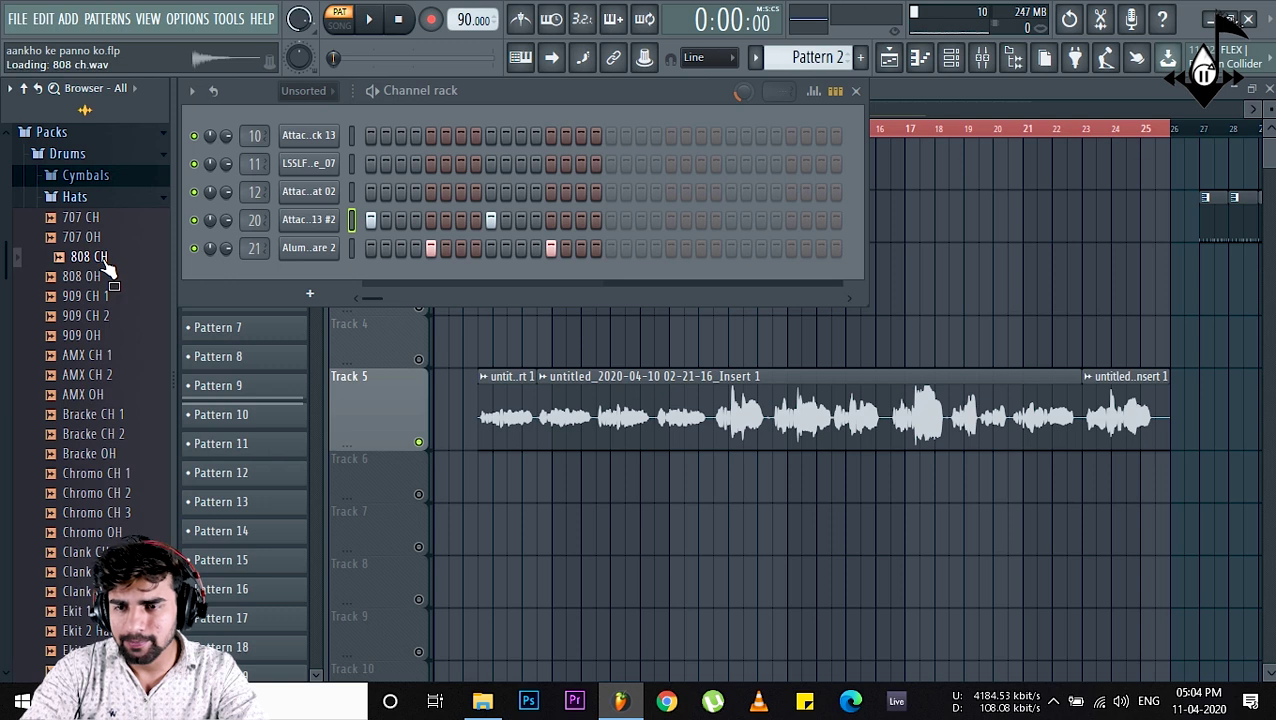
{"action": "left_click", "coordinate": [100, 257]}
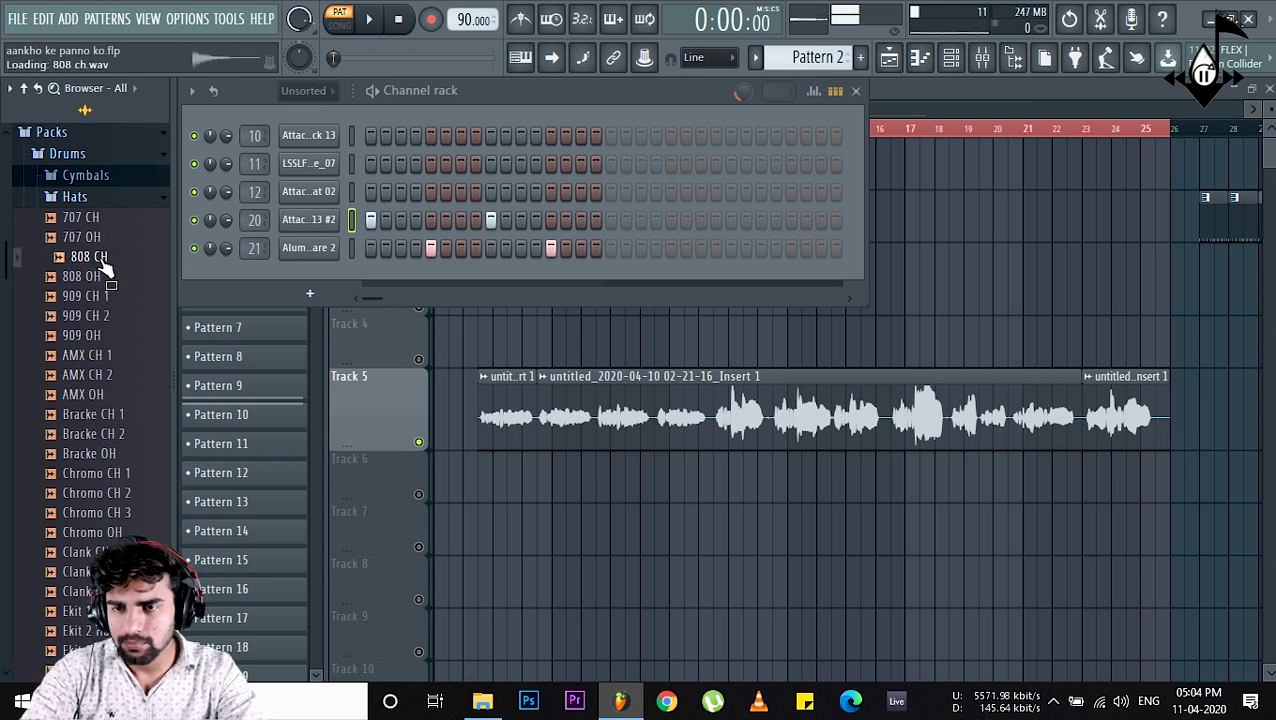
{"action": "left_click_drag", "start_coordinate": [107, 268], "coordinate": [255, 270]}
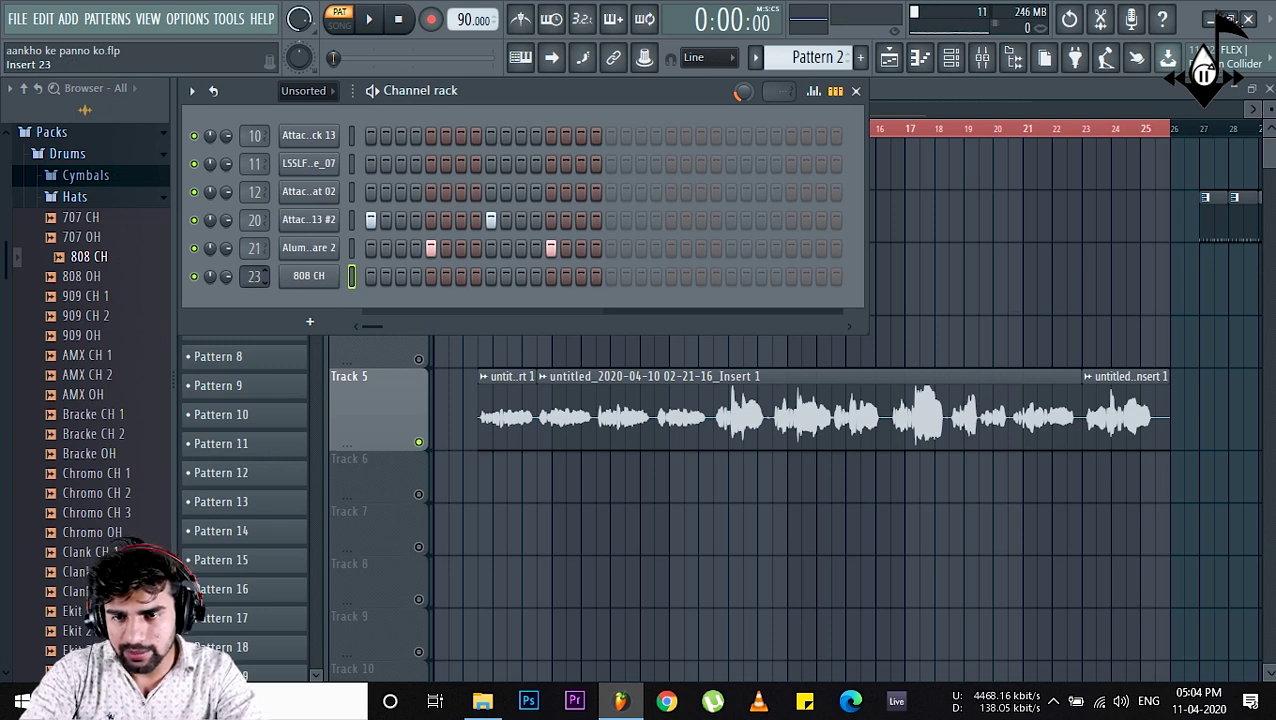
- Switch from the Hats folder to the Percussion folder and audition samples such as FPC Tamb and 909 Clav
{"action": "left_click", "coordinate": [80, 197]}
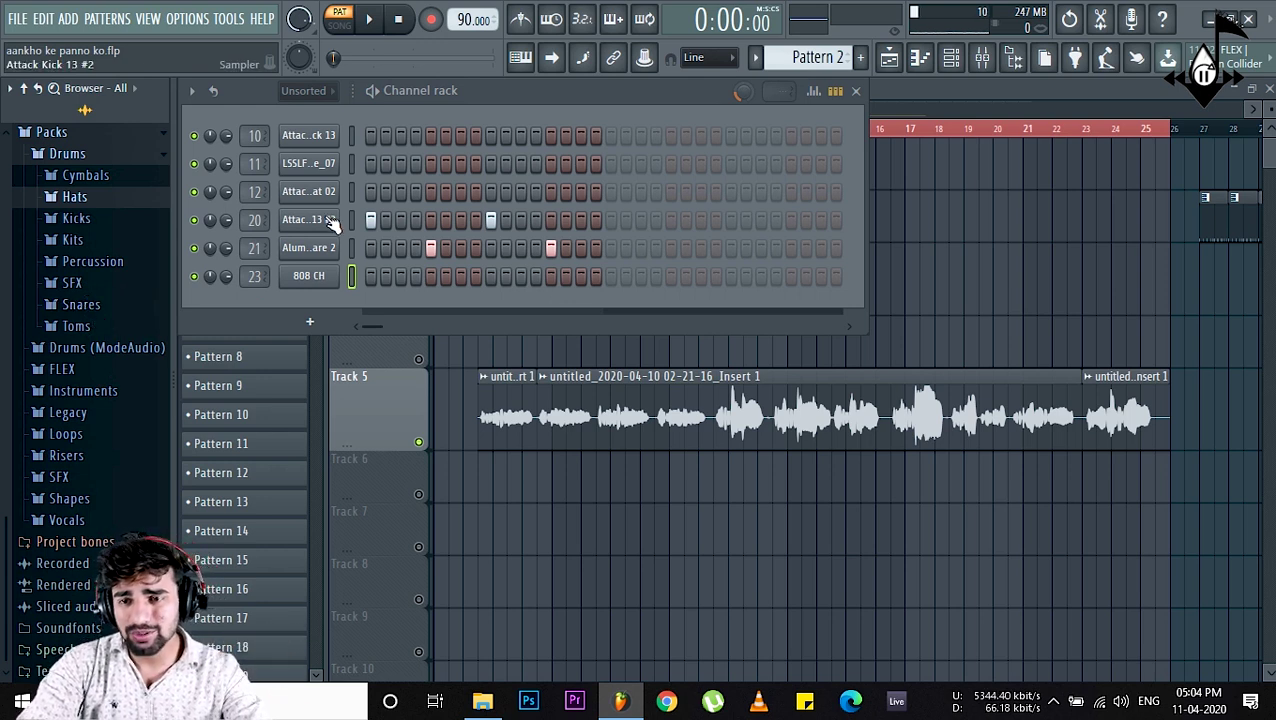
{"action": "left_click", "coordinate": [116, 265]}
{"action": "left_click", "coordinate": [114, 344]}
{"action": "left_click", "coordinate": [112, 380]}
{"action": "left_click", "coordinate": [121, 442]}
{"action": "scroll", "coordinate": [125, 451], "scroll_direction": "down", "scroll_amount": 4}
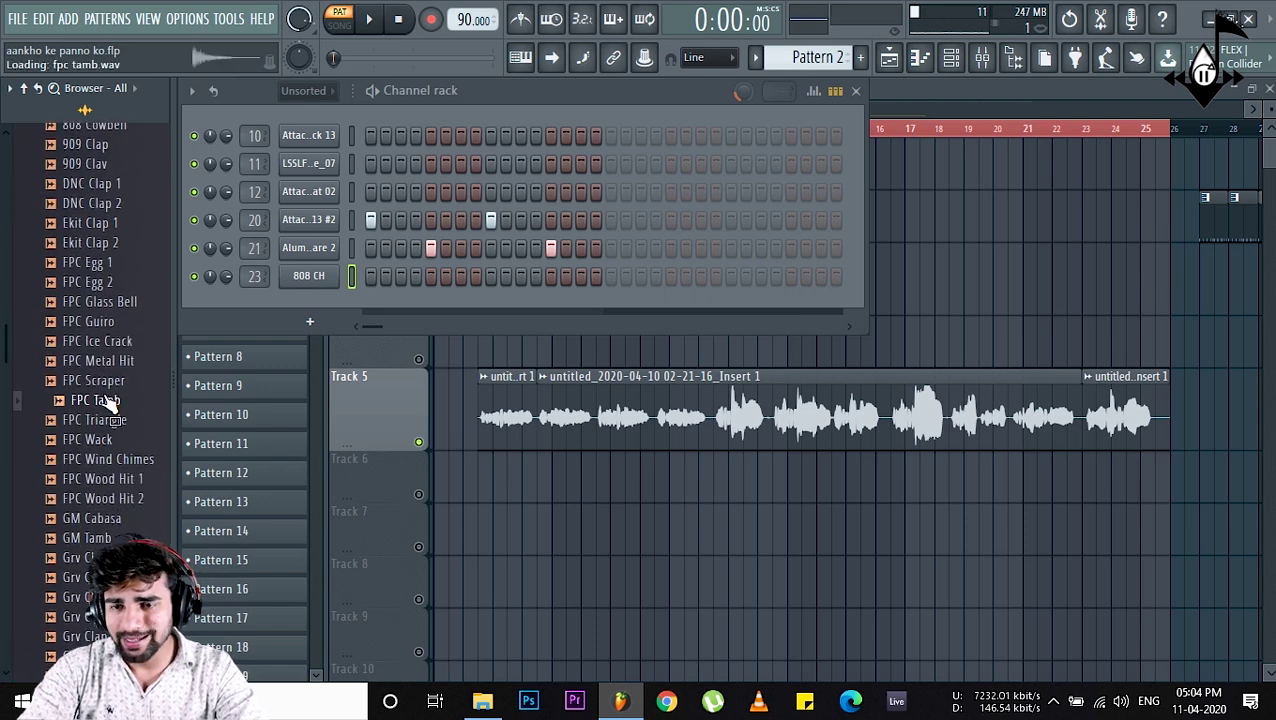
{"action": "scroll", "coordinate": [105, 380], "scroll_direction": "up", "scroll_amount": 2}
{"action": "left_click", "coordinate": [104, 282]}
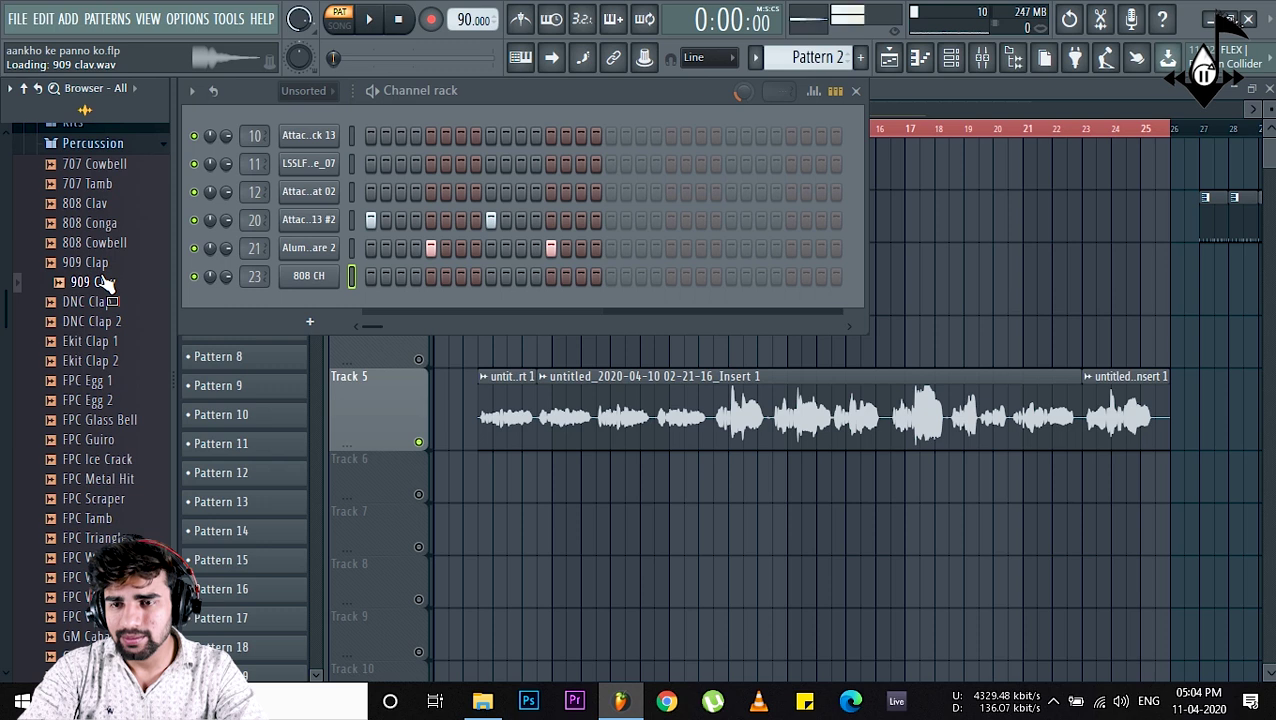
- Audition more Percussion samples, including 808 Clav, 707 Tamb, Ekit Clap 2, both DNC Claps and FPC Metal Hit
{"action": "left_click", "coordinate": [106, 203]}
{"action": "left_click", "coordinate": [104, 184]}
{"action": "left_click", "coordinate": [105, 362]}
{"action": "left_click", "coordinate": [105, 303]}
{"action": "left_click", "coordinate": [112, 325]}
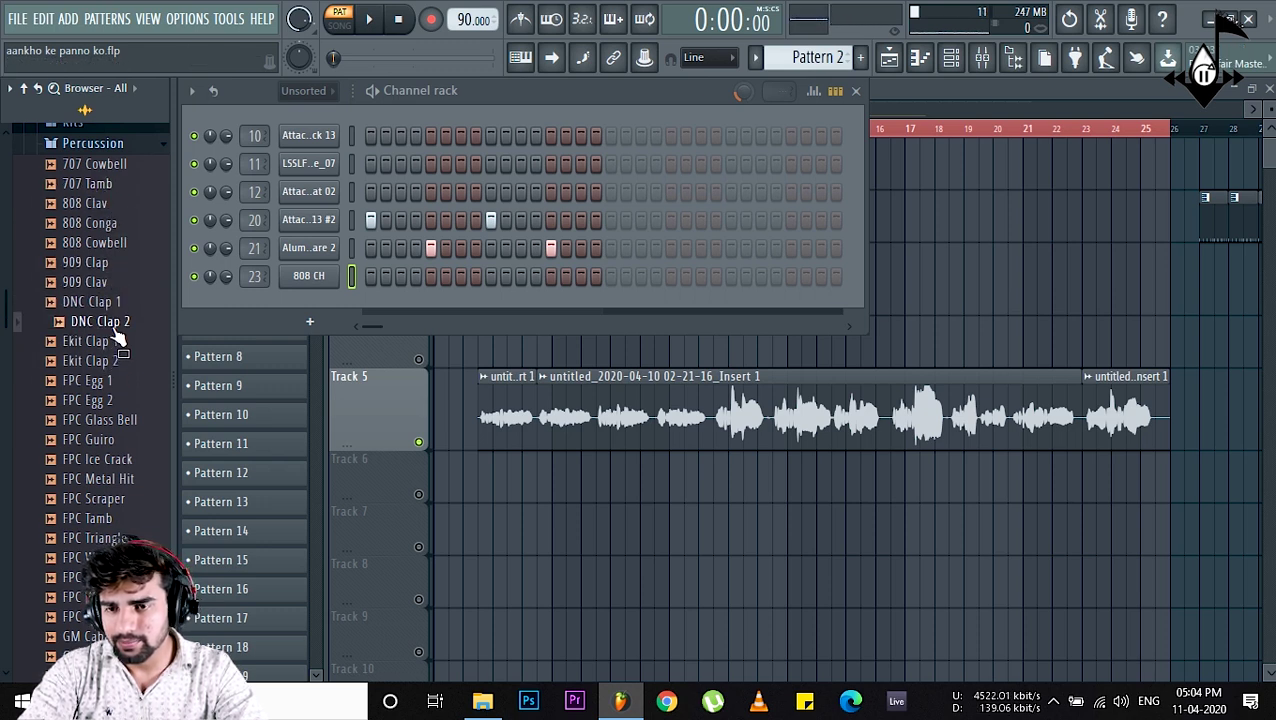
{"action": "left_click", "coordinate": [112, 304]}
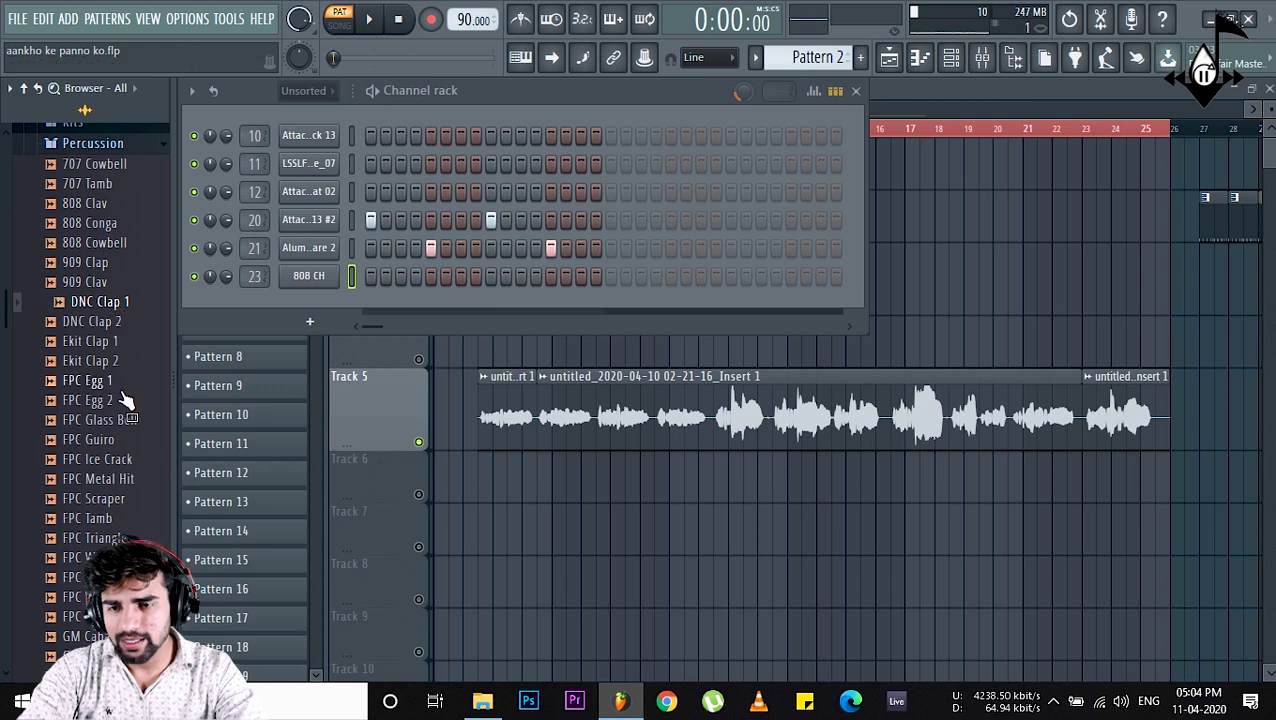
{"action": "left_click", "coordinate": [95, 479]}
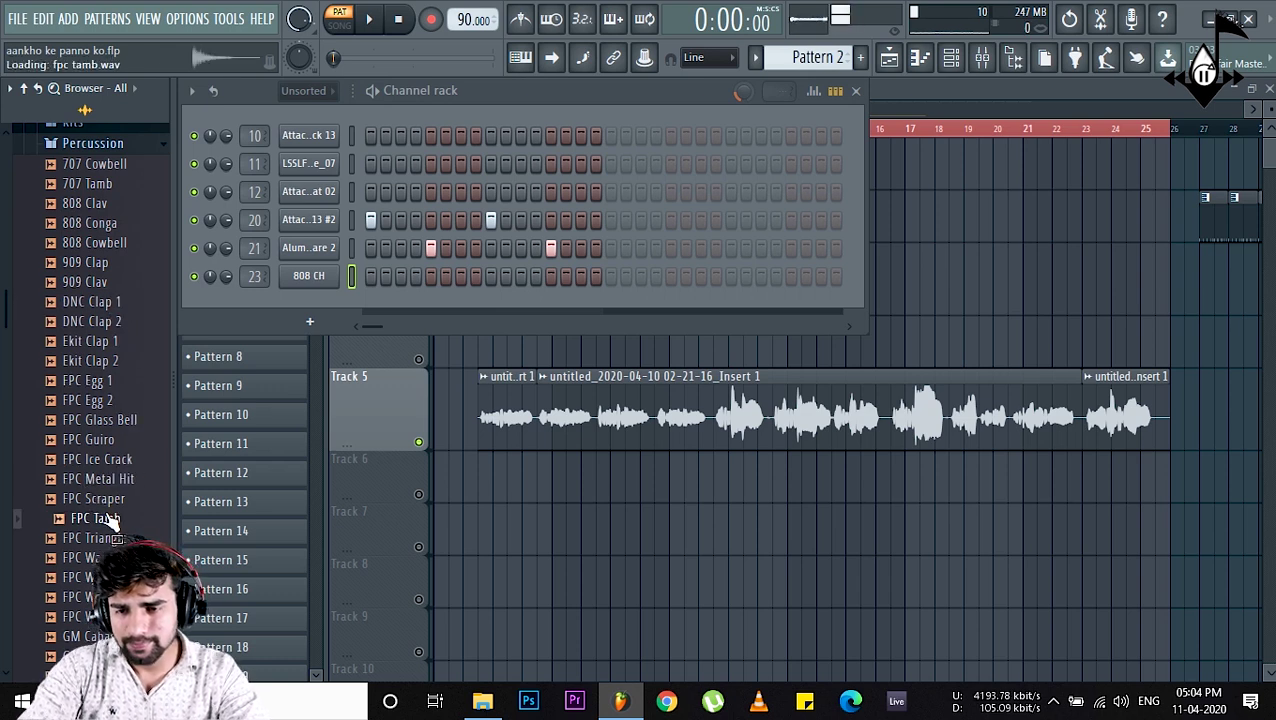
- Audition the Grv claps, clavs and percs further down the Percussion folder, from Grv Clap 02 to Grv Perc 02
{"action": "scroll", "coordinate": [108, 490], "scroll_direction": "down", "scroll_amount": 4}
{"action": "left_click", "coordinate": [115, 459]}
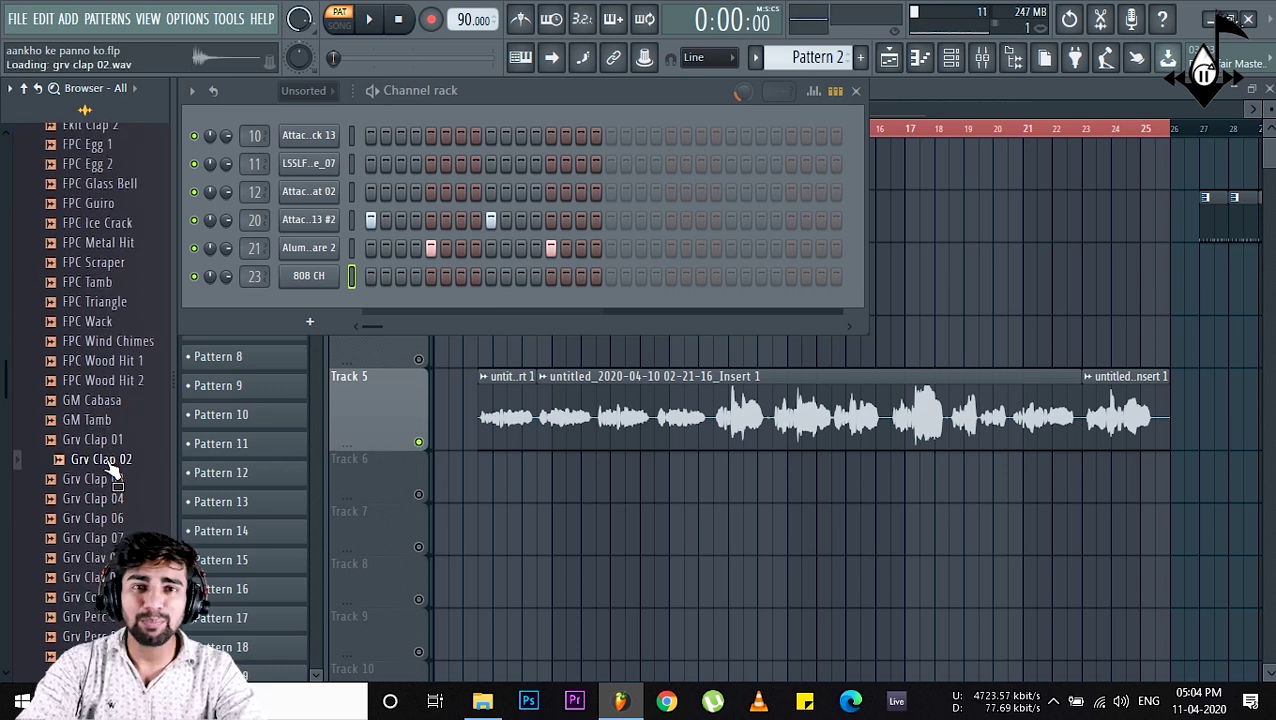
{"action": "left_click", "coordinate": [113, 520]}
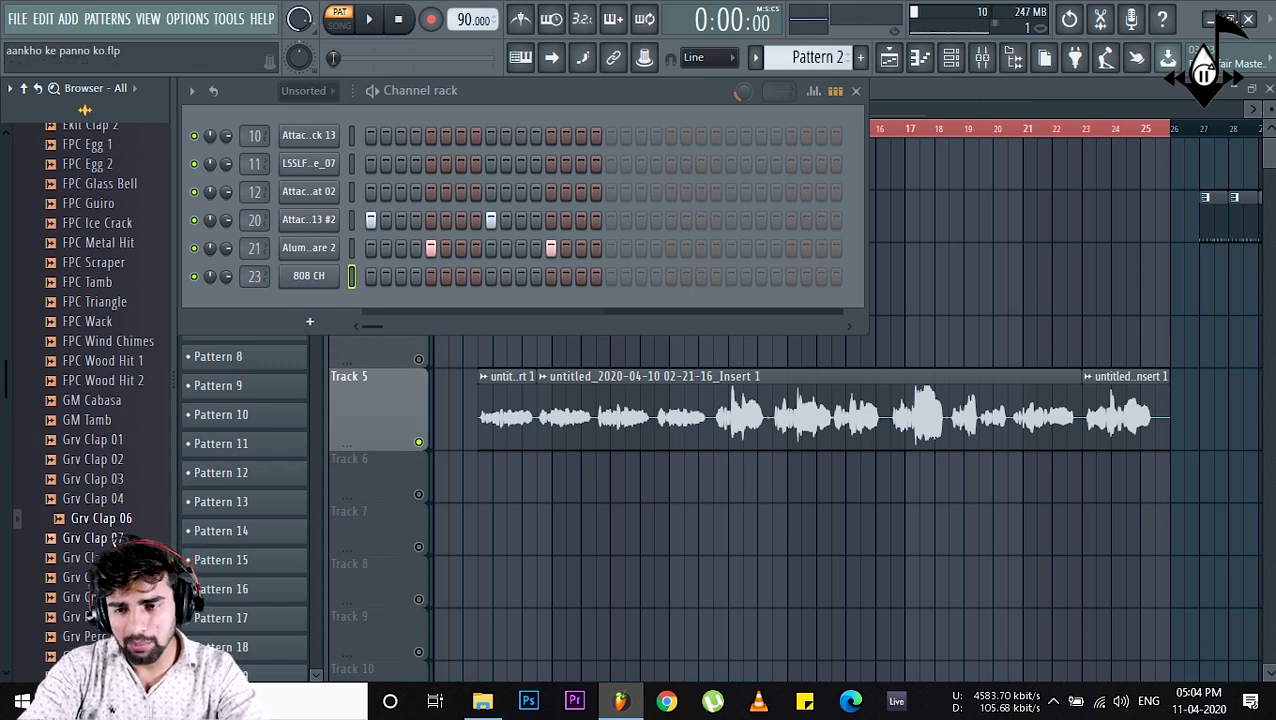
{"action": "left_click", "coordinate": [116, 558]}
{"action": "left_click", "coordinate": [116, 578]}
{"action": "left_click", "coordinate": [116, 617]}
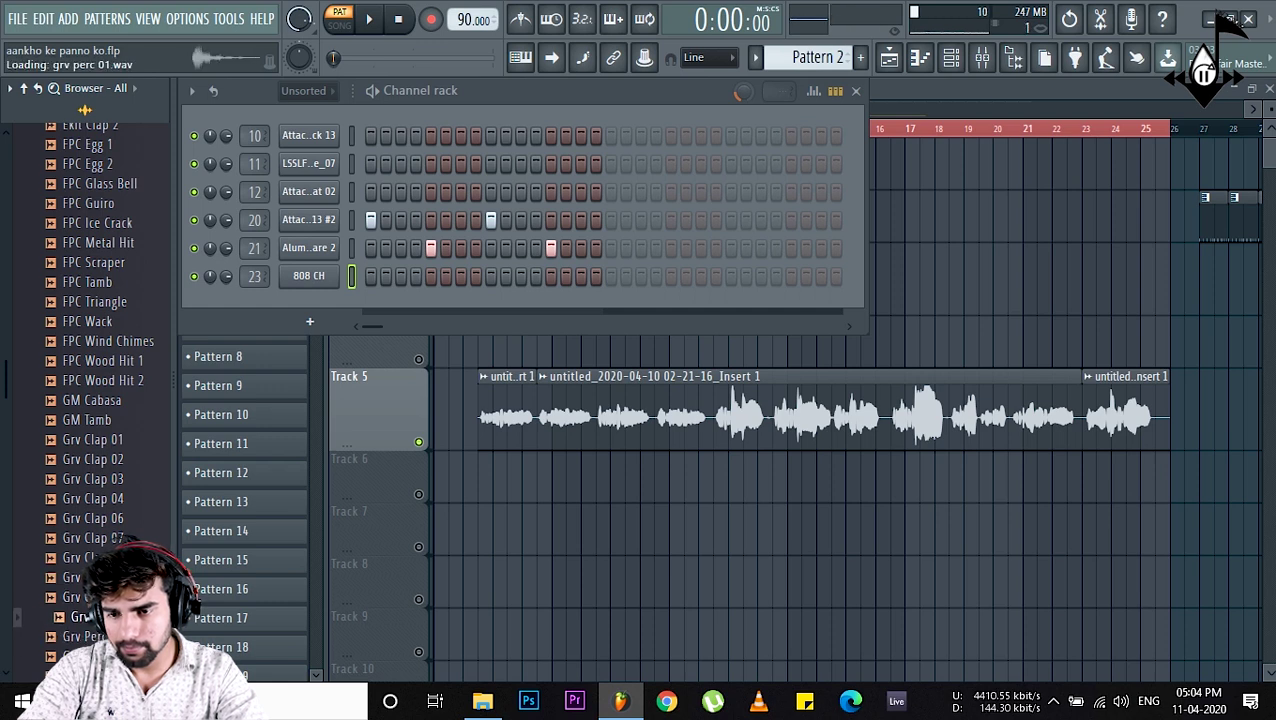
{"action": "scroll", "coordinate": [116, 617], "scroll_direction": "down", "scroll_amount": 3}
{"action": "left_click", "coordinate": [117, 518]}
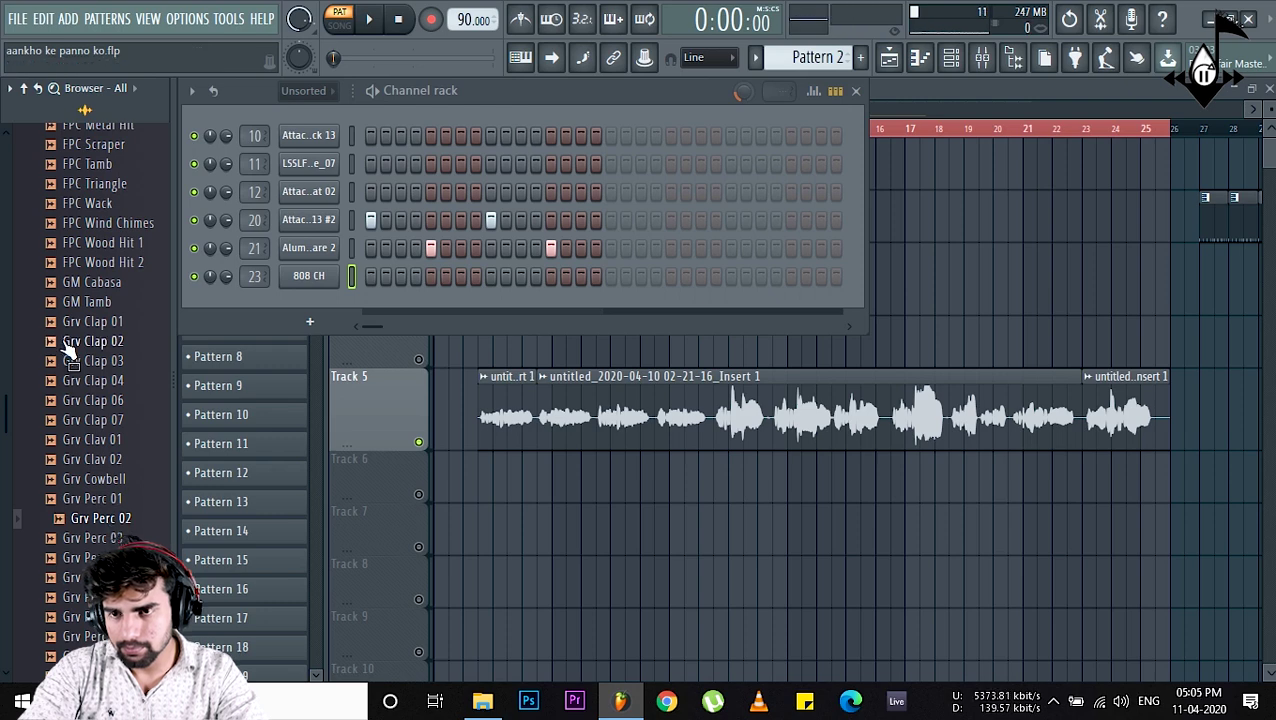
- Add Attack Clap 14 from the Drums (ModeAudio) Claps folder as a channel on mixer track 24, and clear the Alum Snare 2 hits
{"action": "scroll", "coordinate": [62, 344], "scroll_direction": "up", "scroll_amount": 10}
{"action": "left_click", "coordinate": [85, 385]}
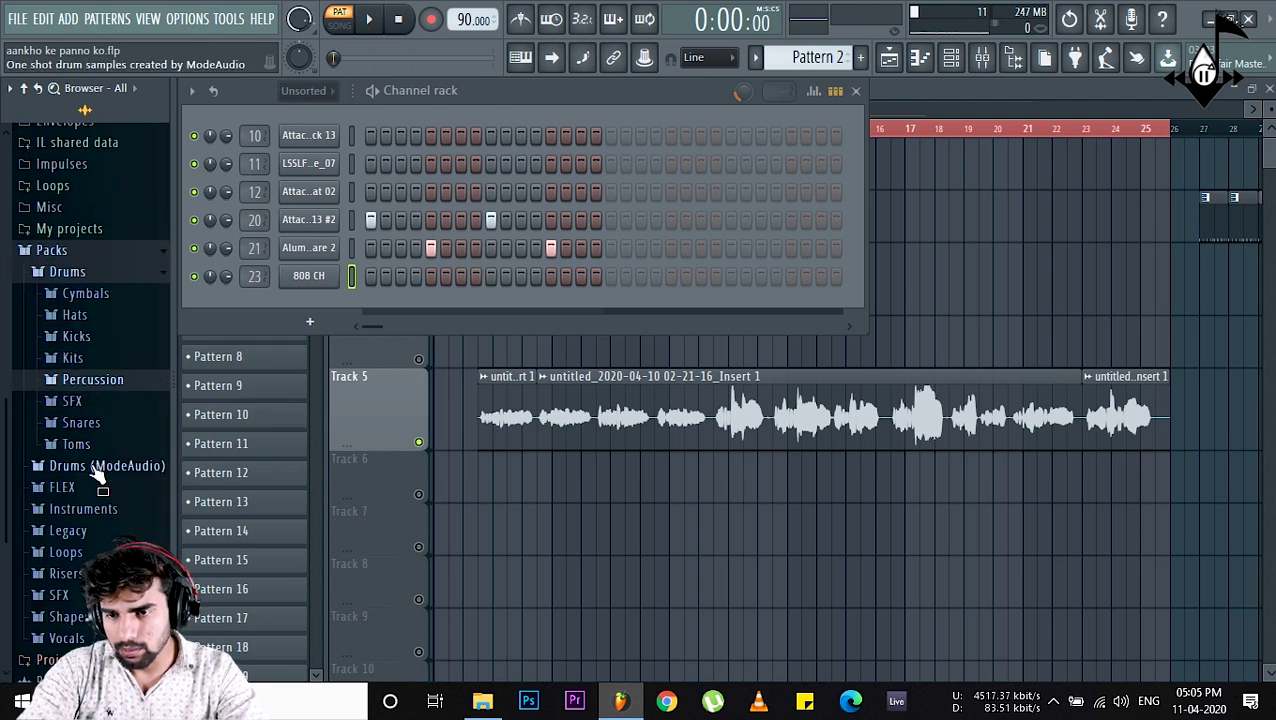
{"action": "left_click", "coordinate": [112, 272]}
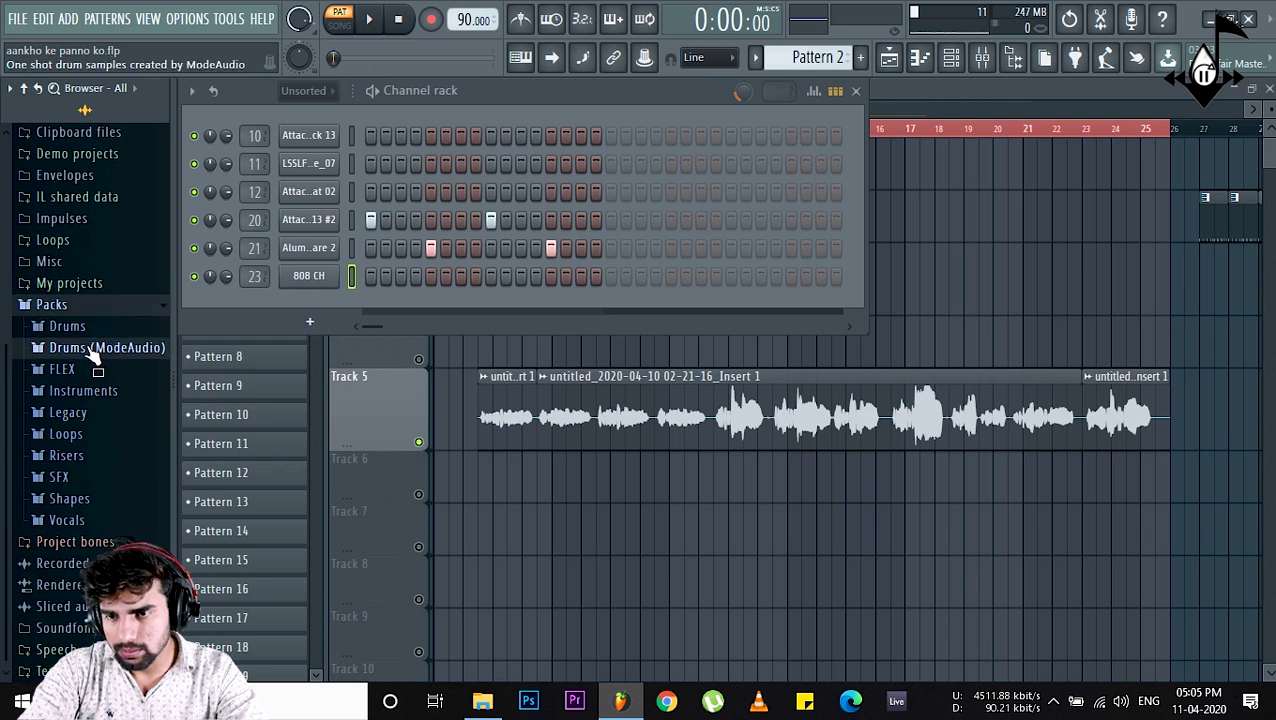
{"action": "left_click", "coordinate": [94, 350]}
{"action": "left_click", "coordinate": [80, 368]}
{"action": "left_click_drag", "start_coordinate": [99, 416], "coordinate": [310, 305]}
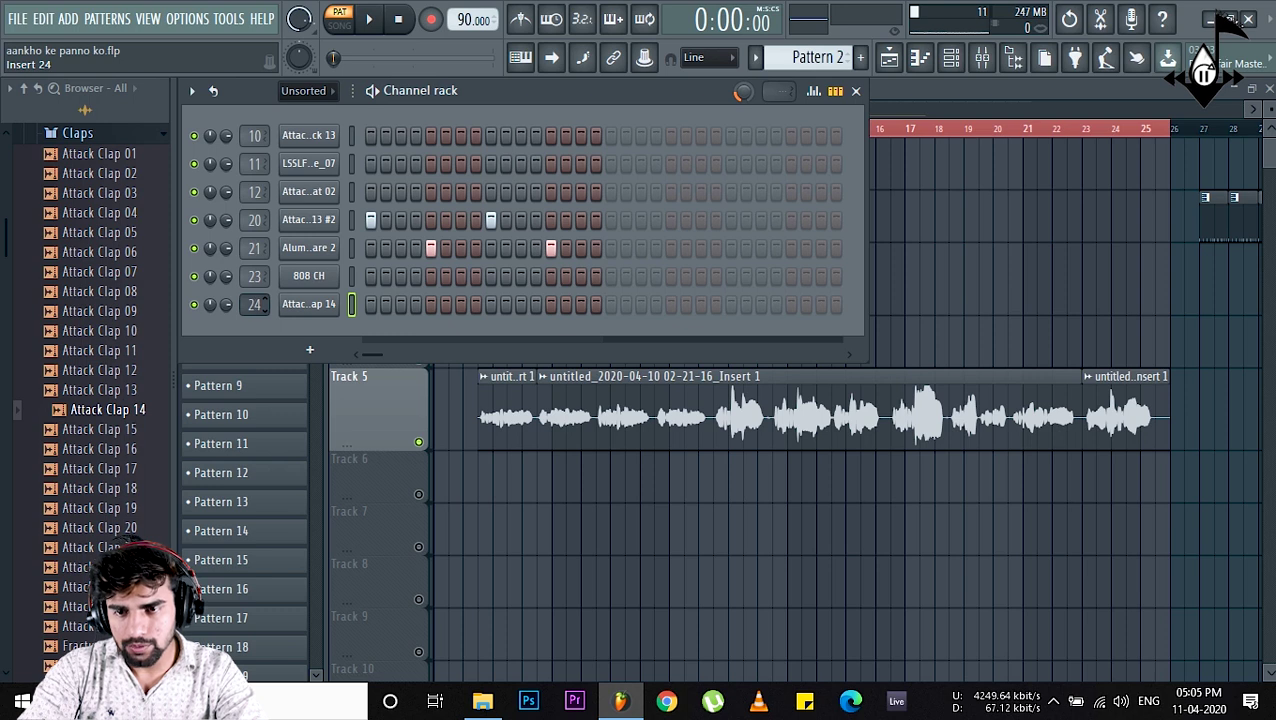
{"action": "left_click", "coordinate": [352, 248]}
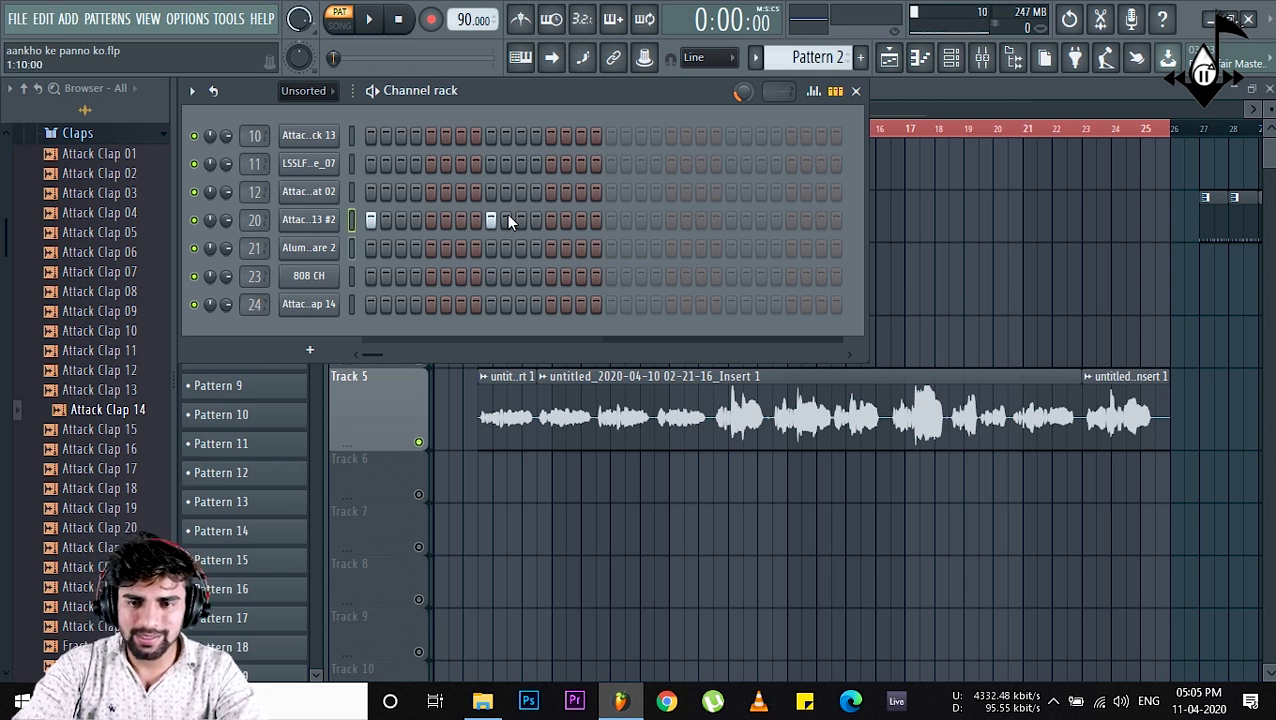
- Preview an Advanced fill on the Attack Kick 13 #2 channel that fills every 4 steps over a sequence length of 16
{"action": "right_click", "coordinate": [313, 222]}
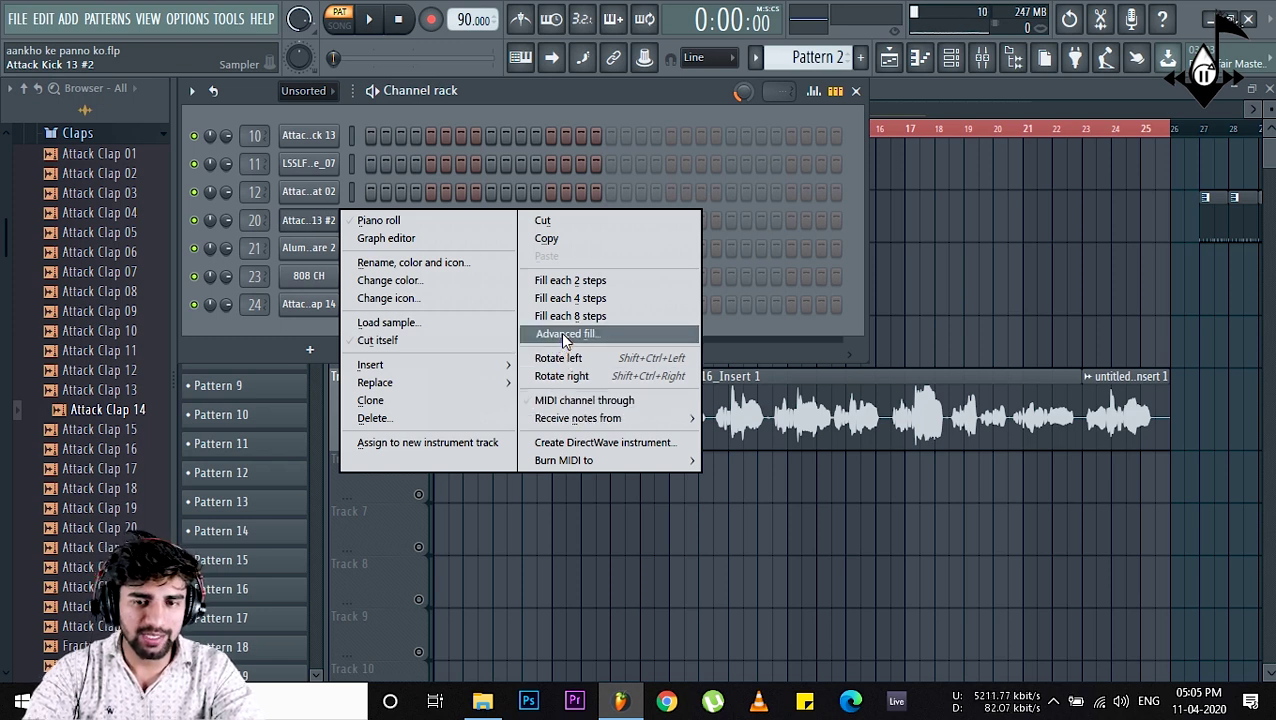
{"action": "left_click", "coordinate": [560, 334]}
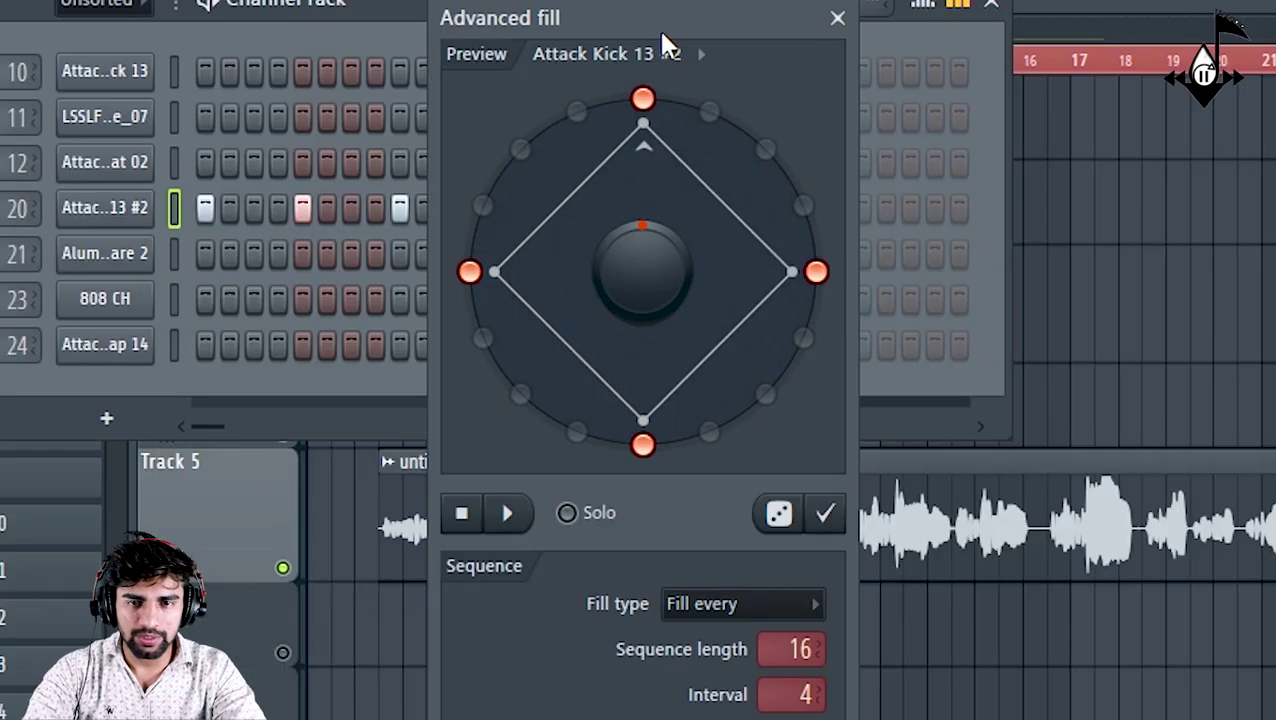
{"action": "left_click_drag", "start_coordinate": [661, 45], "coordinate": [782, 22]}
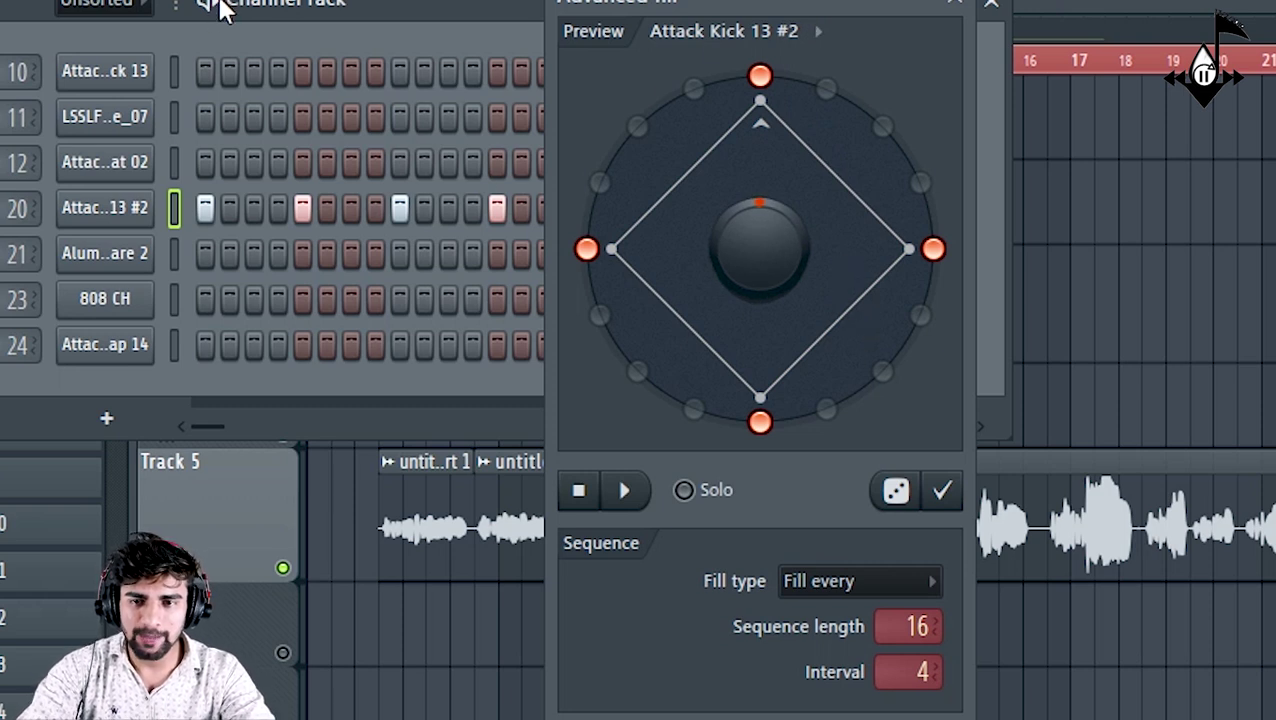
{"action": "key", "text": "space"}
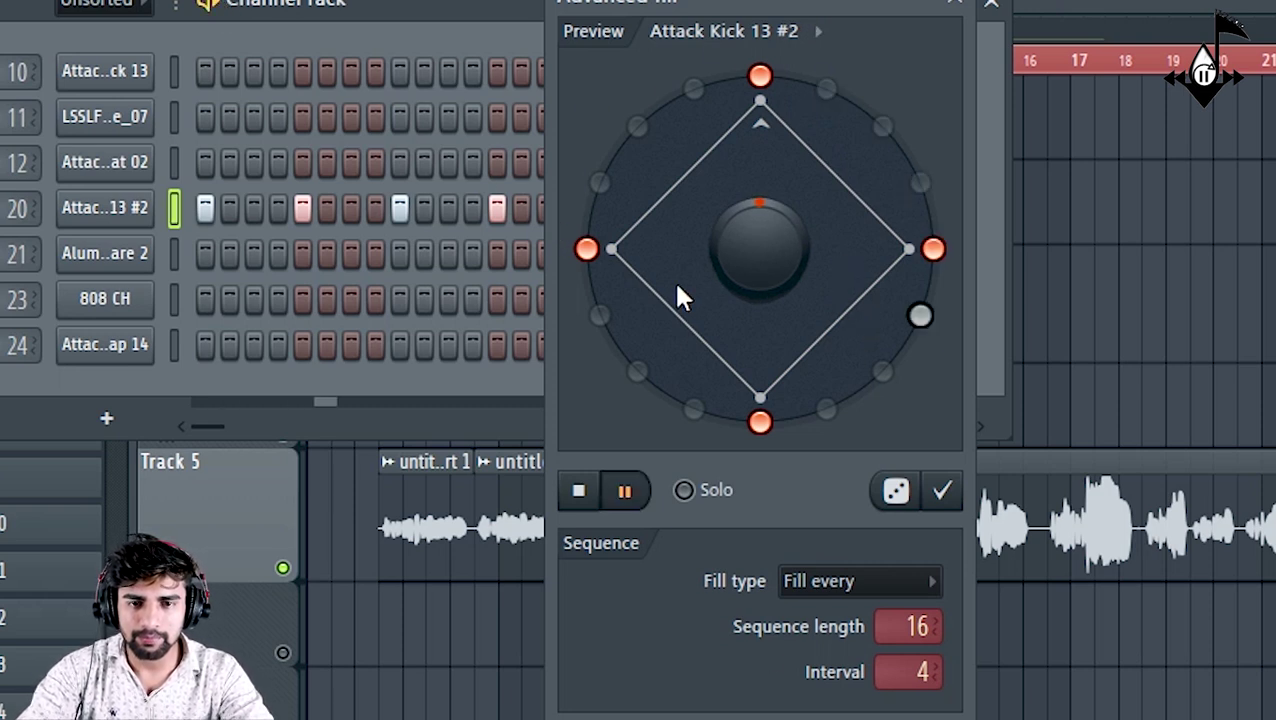
{"action": "key", "text": "space"}
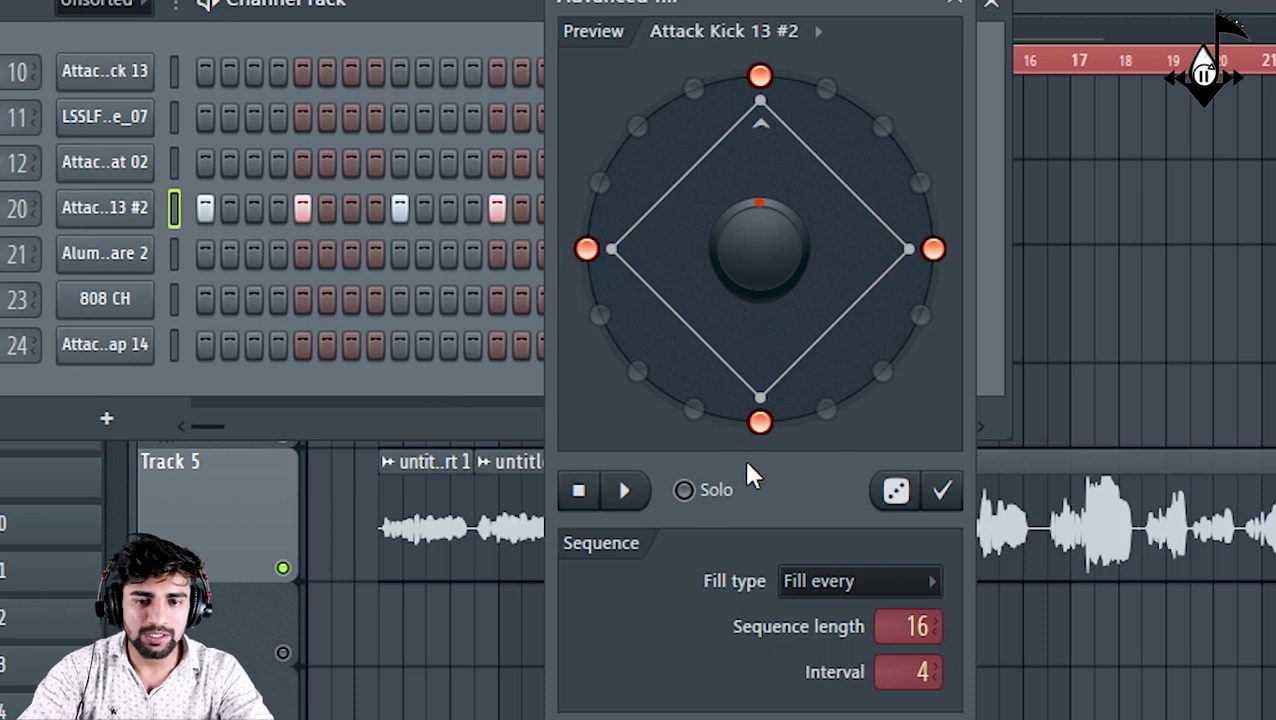
- Randomize the Attack Kick 13 #2 fill several times and preview the variations with intervals of 10 and 6
{"action": "left_click", "coordinate": [899, 491]}
{"action": "left_click", "coordinate": [899, 491]}
{"action": "key", "text": "space"}
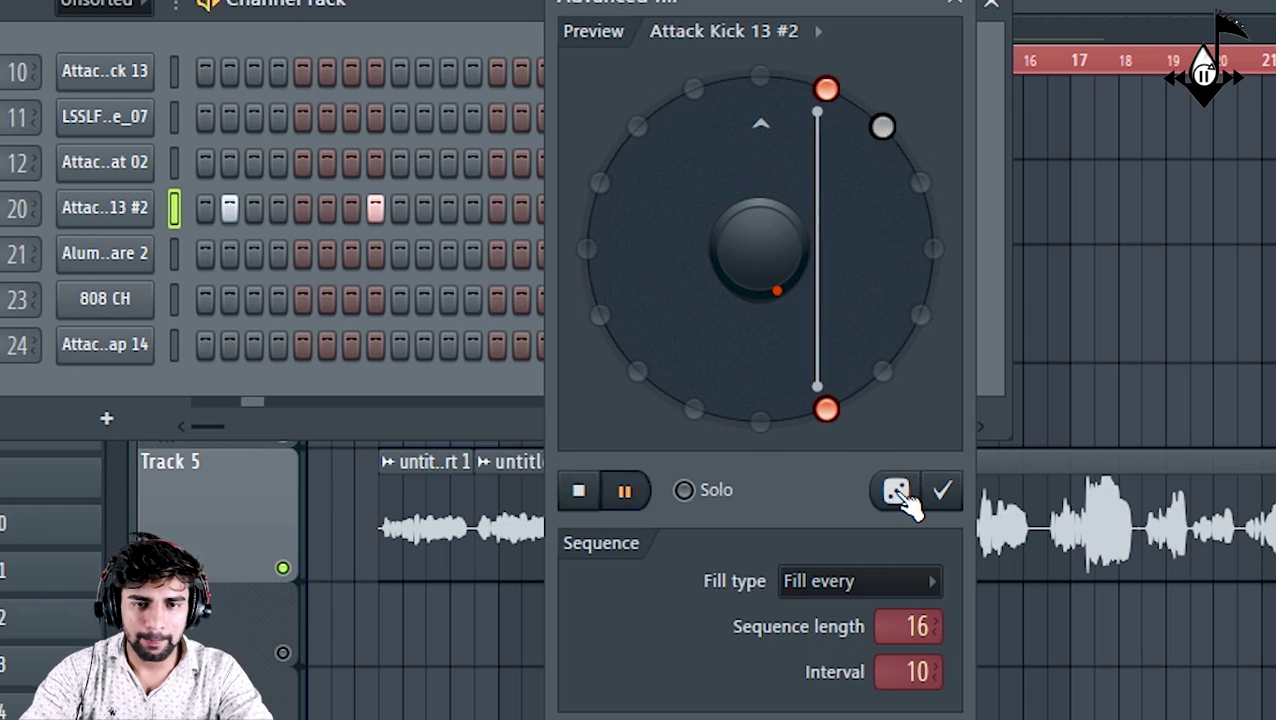
{"action": "key", "text": "space"}
{"action": "left_click", "coordinate": [899, 491]}
{"action": "key", "text": "space"}
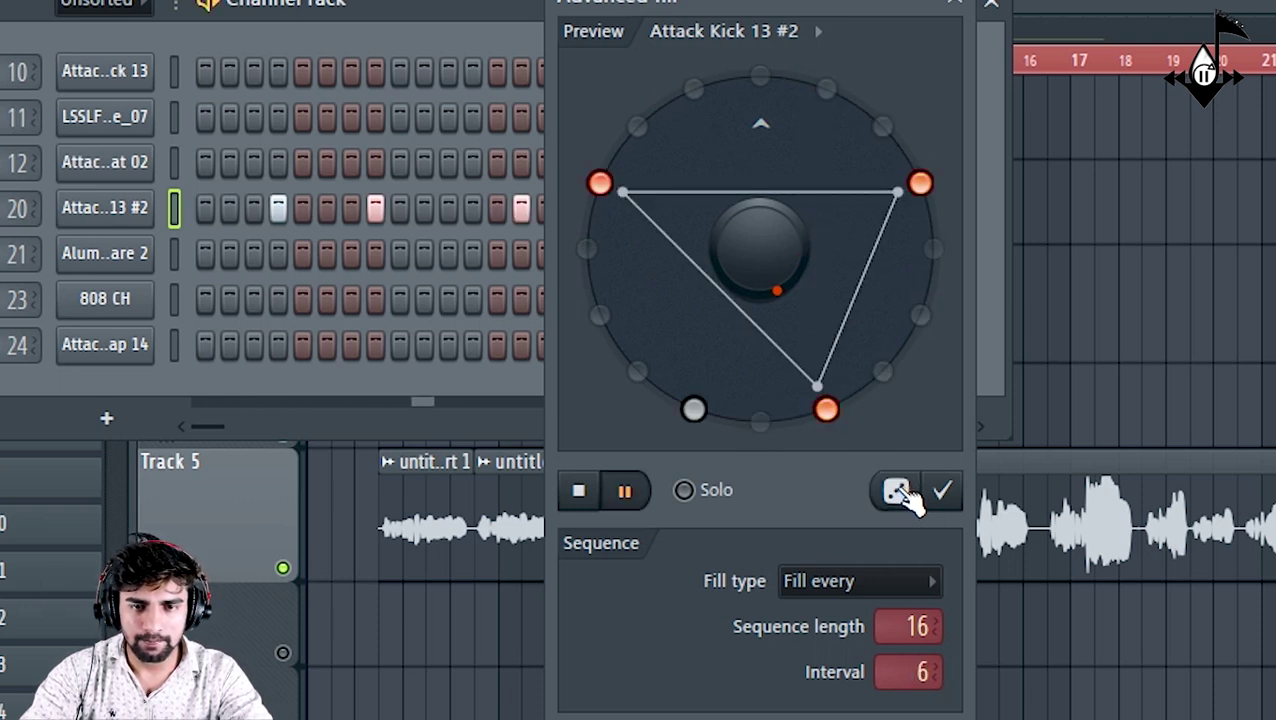
{"action": "key", "text": "space"}
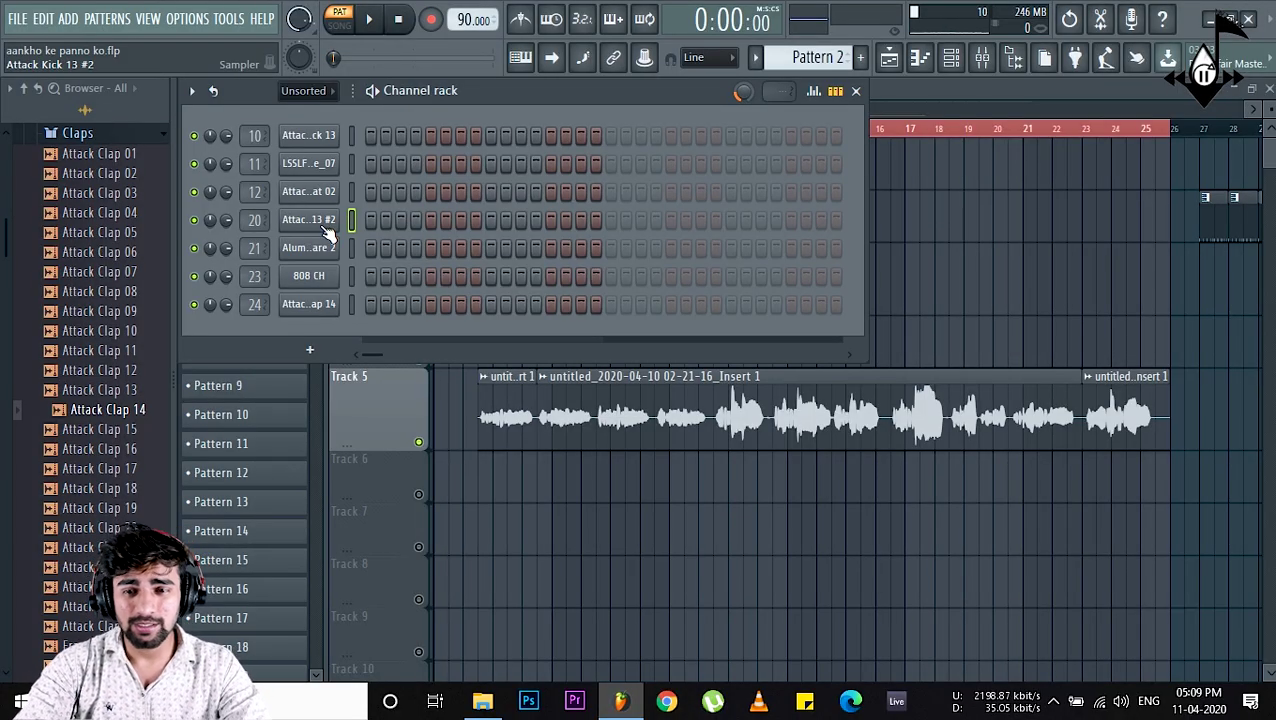
- Put a kick on step 1 and an Alum Snare 2 hit on step 5, and place Pattern 2 on Track 3 at the vocal's start
{"action": "left_click", "coordinate": [417, 252]}
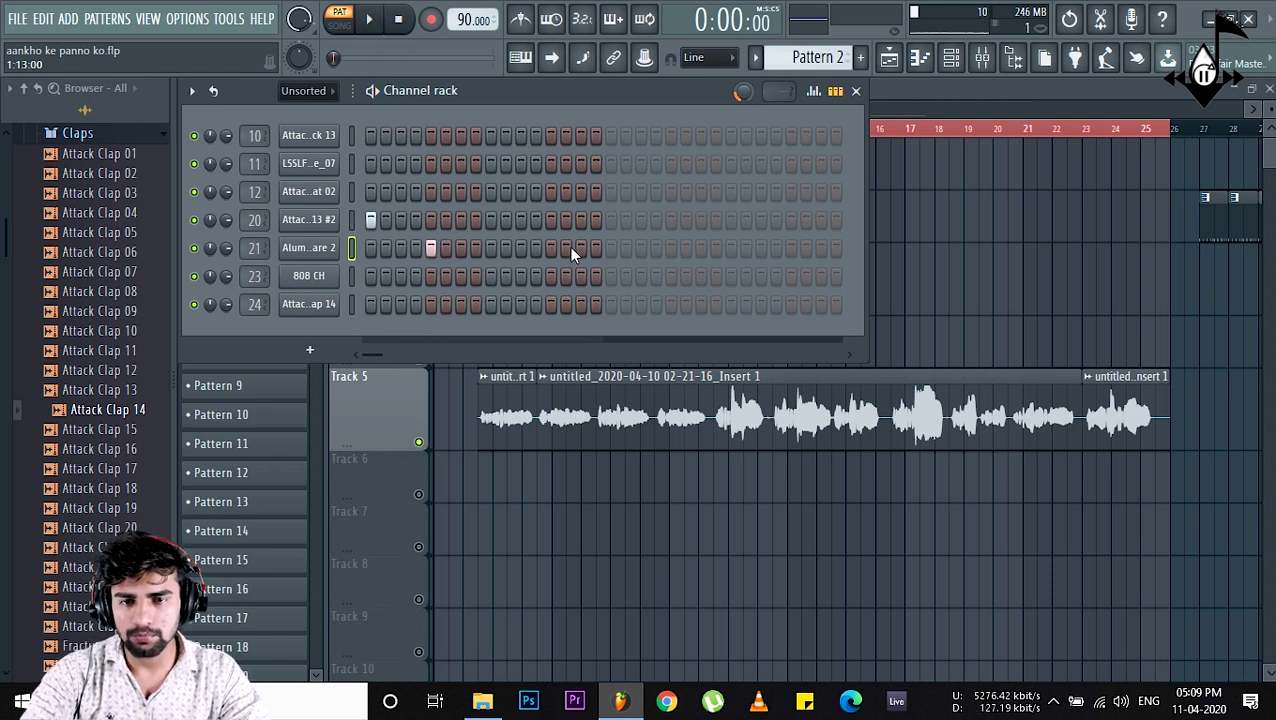
{"action": "left_click", "coordinate": [855, 90]}
{"action": "left_click_drag", "start_coordinate": [458, 290], "coordinate": [552, 289]}
{"action": "right_click", "coordinate": [577, 283]}
{"action": "left_click", "coordinate": [419, 307]}
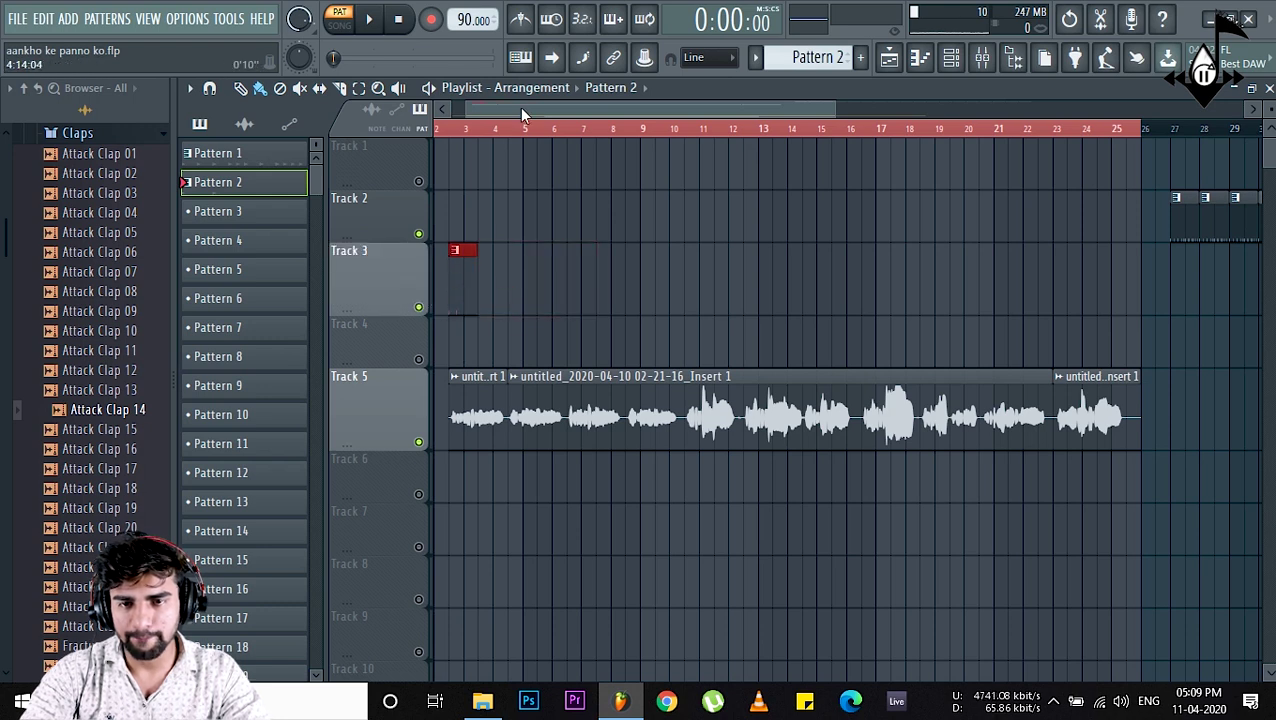
- Play the arrangement briefly in song mode from its beginning to check the placed pattern with the vocal
{"action": "left_click_drag", "start_coordinate": [519, 108], "coordinate": [446, 115]}
{"action": "key", "text": "space"}
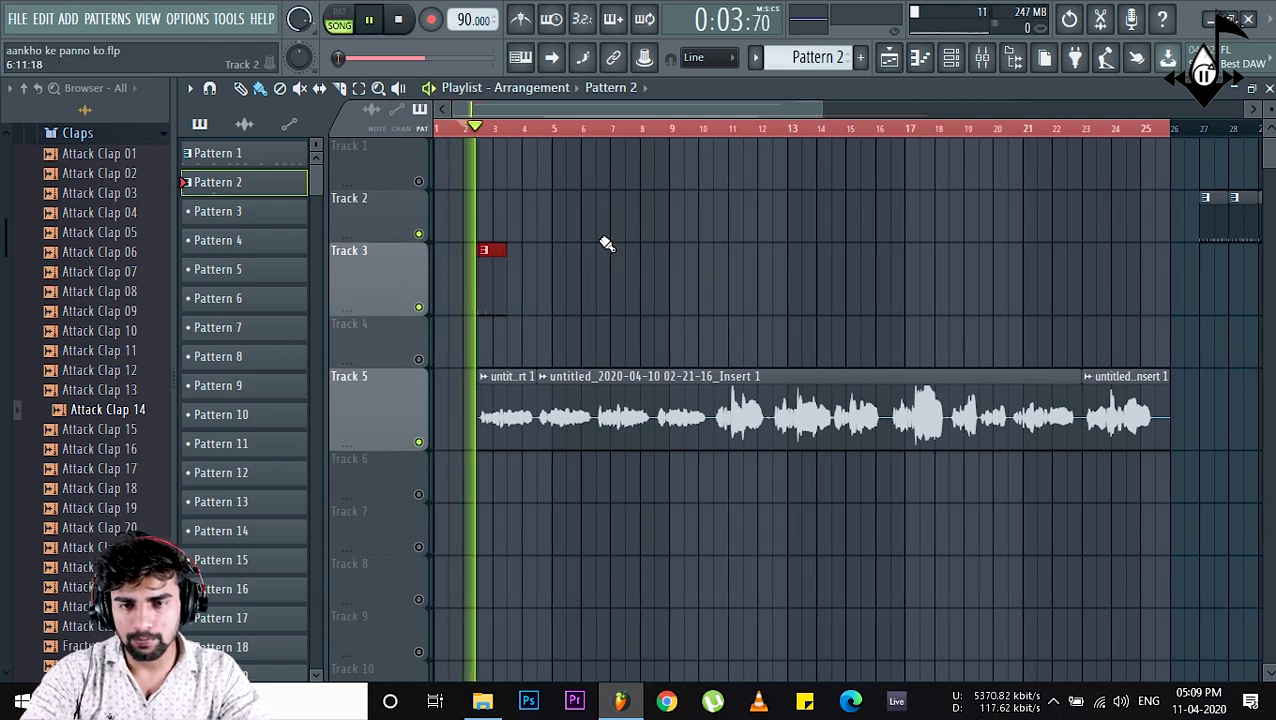
{"action": "key", "text": "space"}
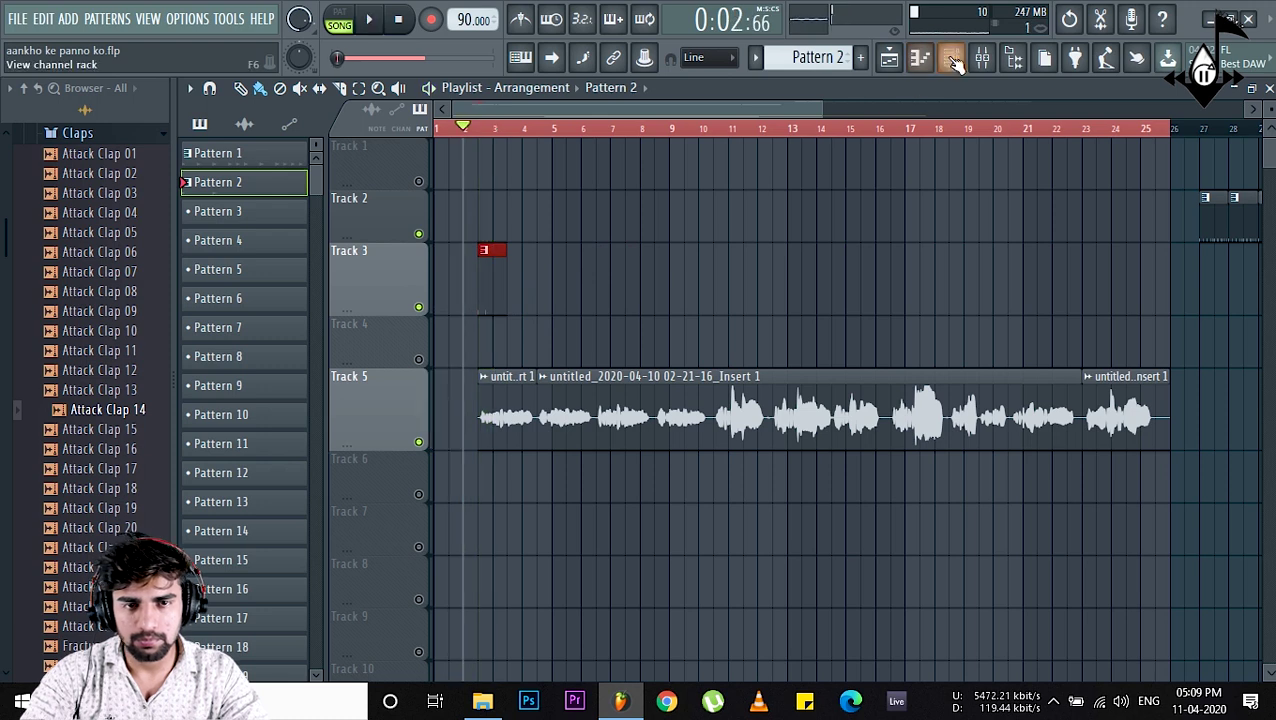
- Add Attack Kick 13 #2 hits on steps 6 and 7 in the channel rack and play Pattern 2 in pattern mode
{"action": "left_click", "coordinate": [951, 57]}
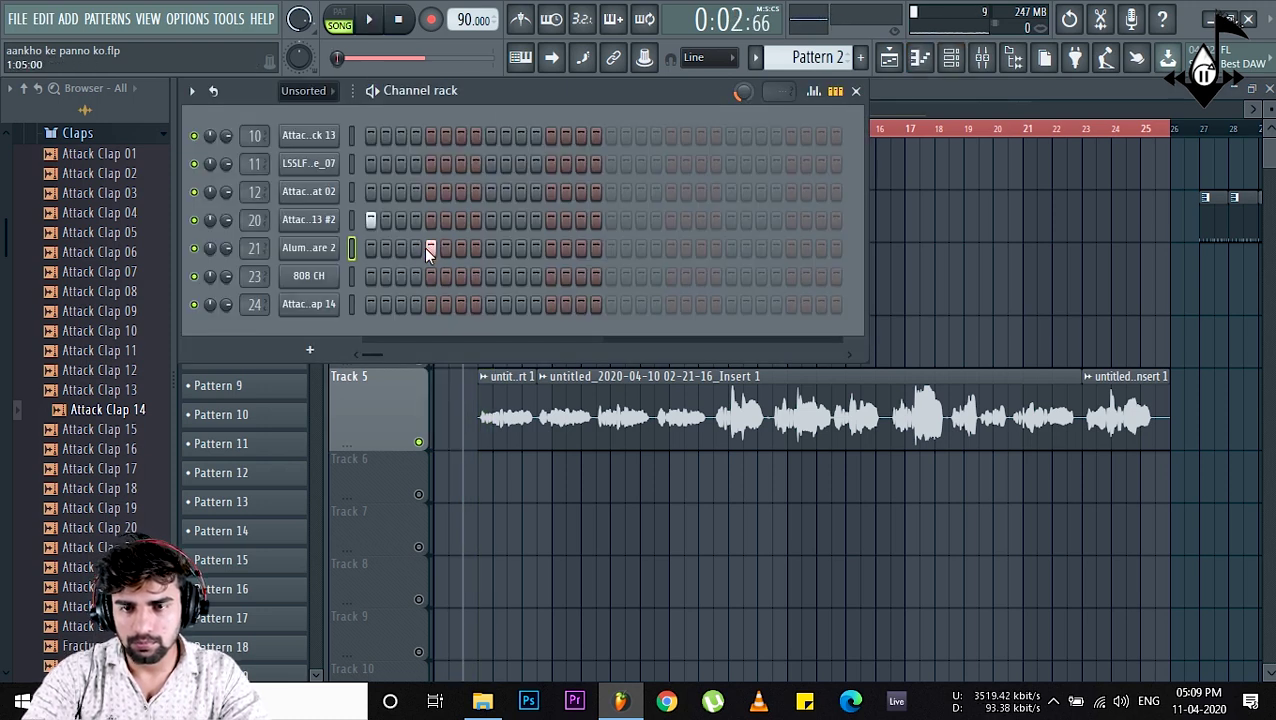
{"action": "left_click", "coordinate": [446, 220]}
{"action": "left_click", "coordinate": [461, 220]}
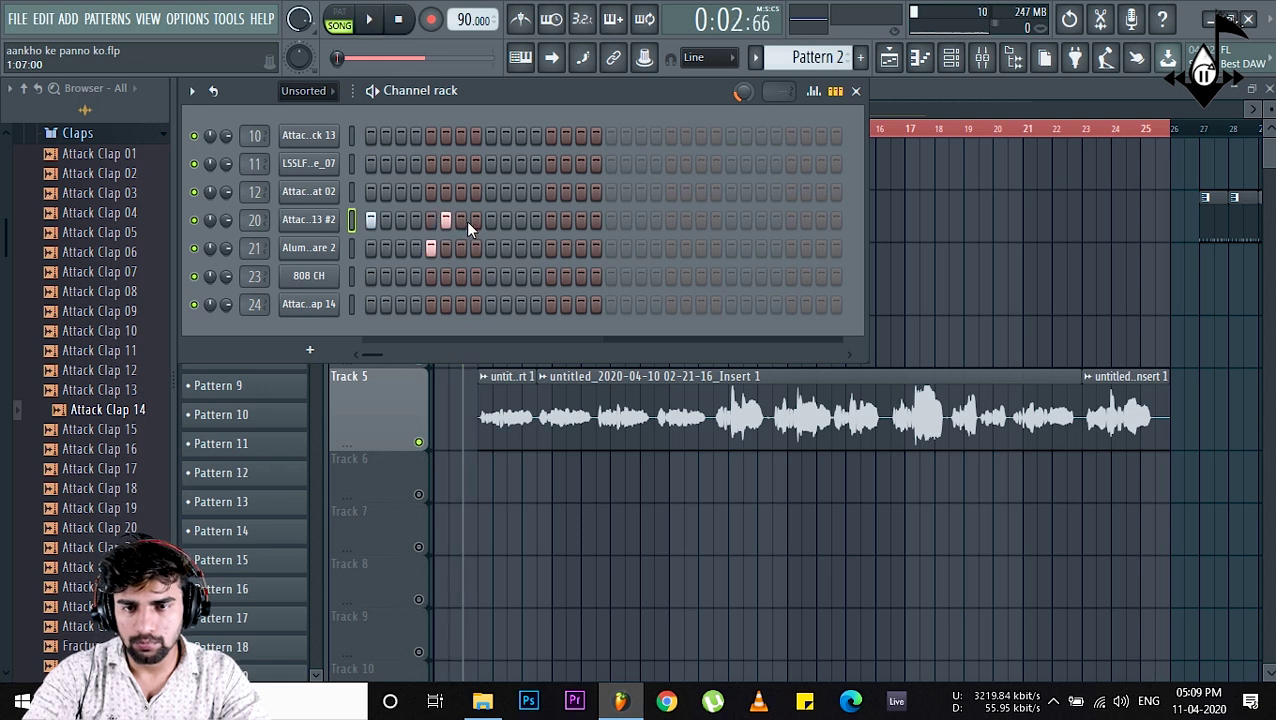
{"action": "key", "text": "space"}
{"action": "key", "text": "space"}
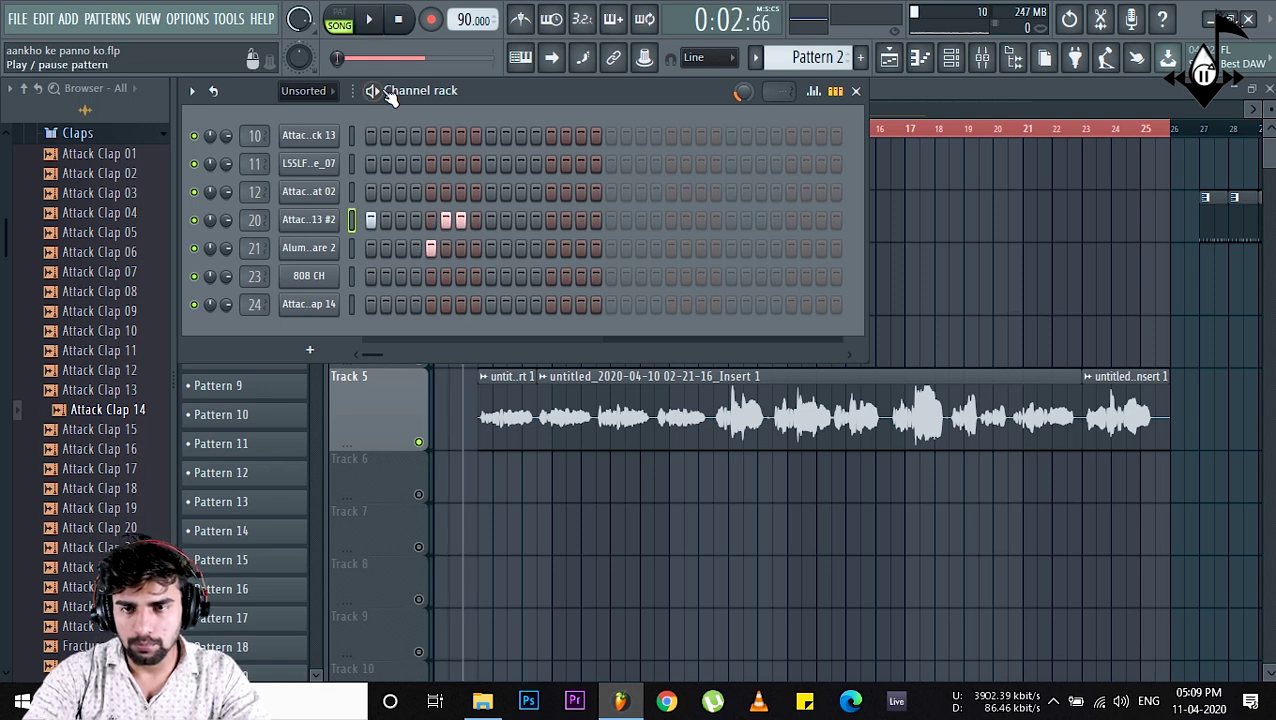
{"action": "key", "text": "l"}
{"action": "key", "text": "space"}
- Rearrange the Attack Kick 13 #2 hits to steps 1, 7 and 9, and play the pattern
{"action": "left_click", "coordinate": [459, 220]}
{"action": "left_click", "coordinate": [476, 220]}
{"action": "key", "text": "space"}
{"action": "left_click", "coordinate": [447, 220]}
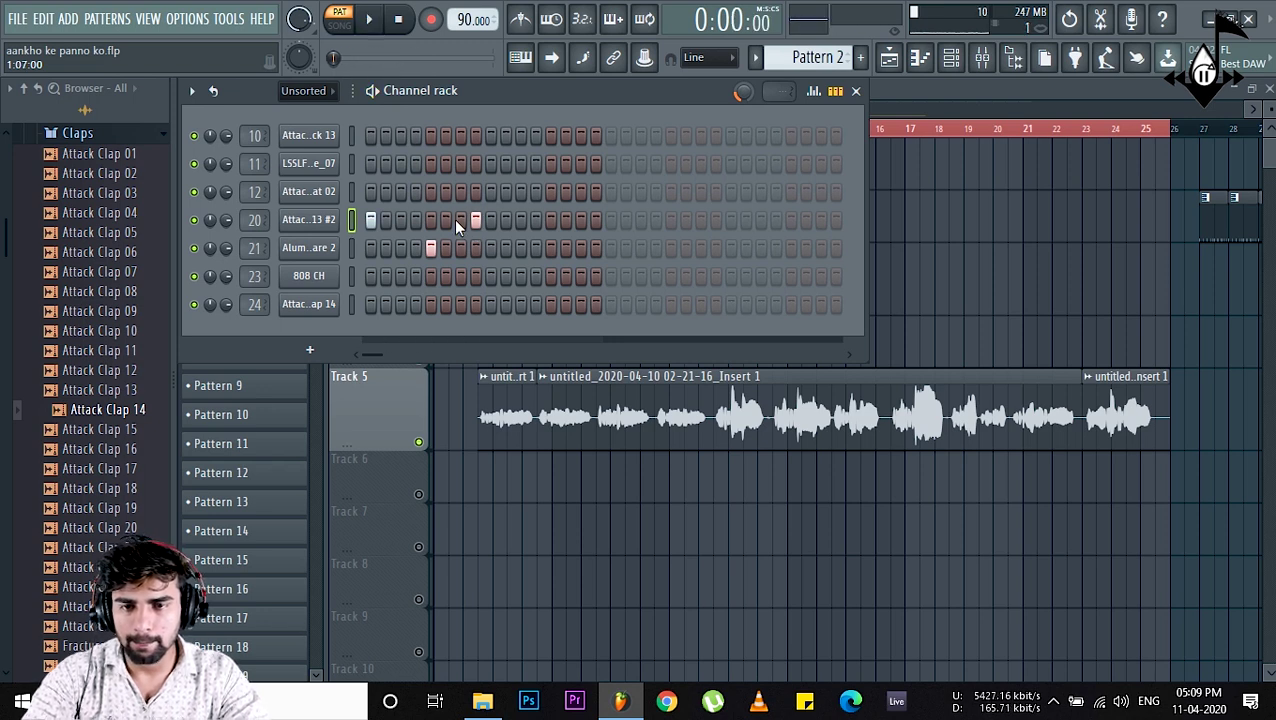
{"action": "left_click", "coordinate": [490, 220]}
{"action": "key", "text": "space"}
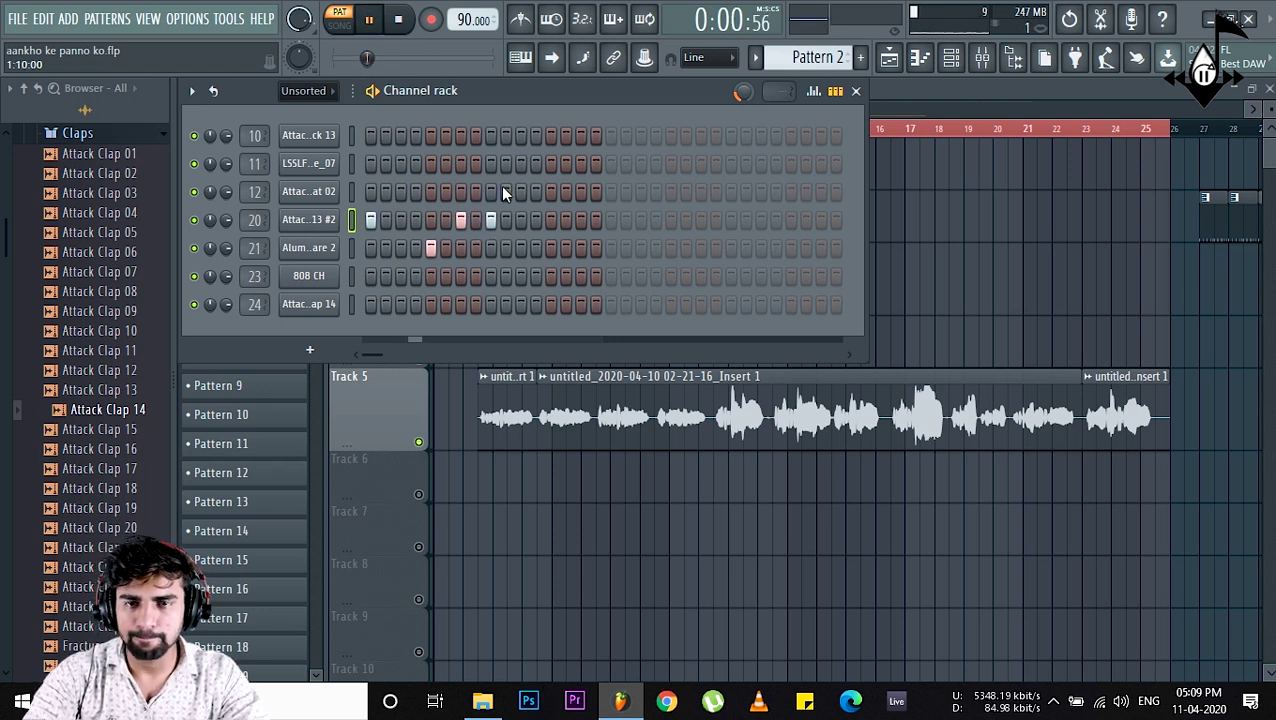
- Move the last Attack Kick 13 #2 hit to step 10, turn on the metronome, and play the pattern
{"action": "key", "text": "space"}
{"action": "left_click", "coordinate": [490, 220]}
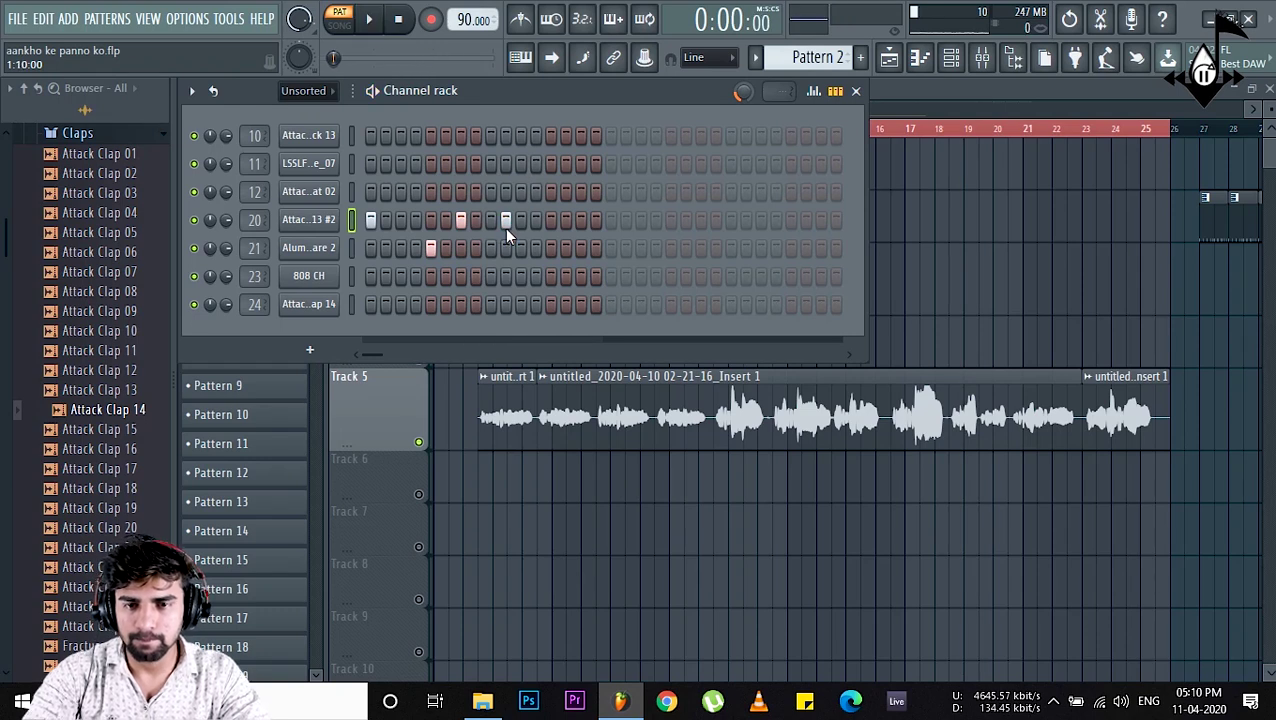
{"action": "left_click", "coordinate": [524, 22]}
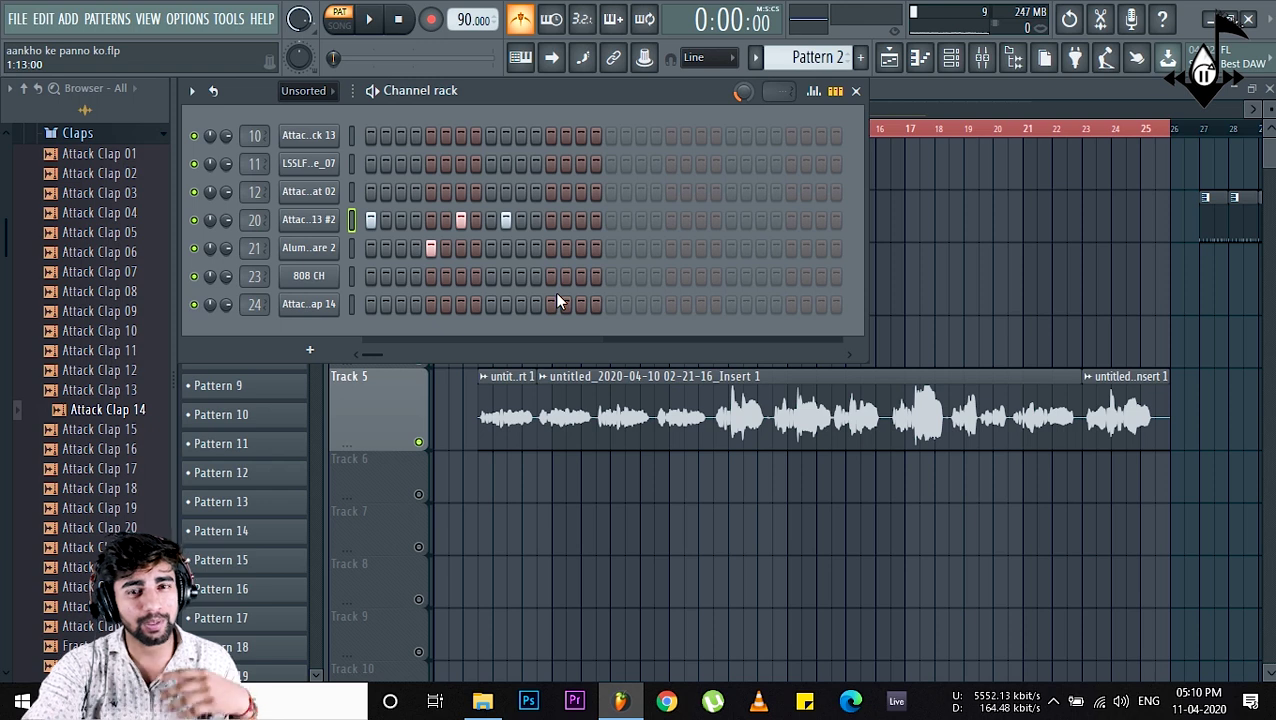
{"action": "key", "text": "space"}
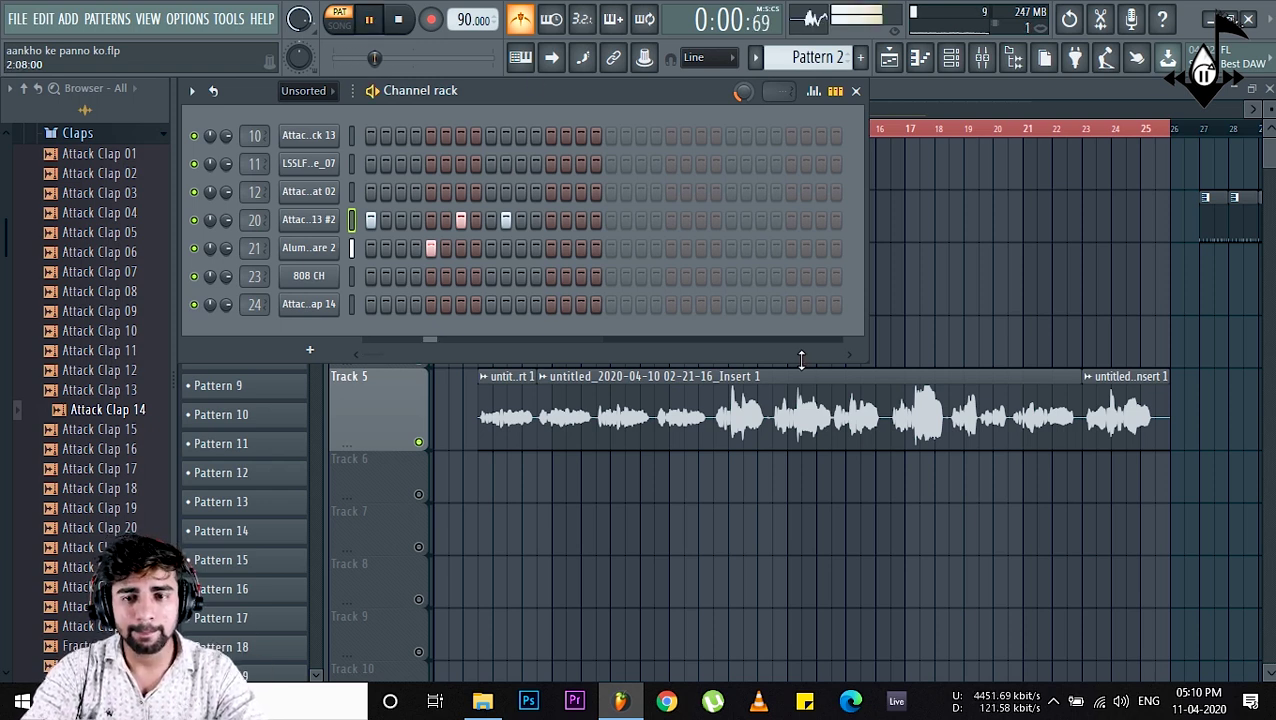
{"action": "key", "text": "space"}
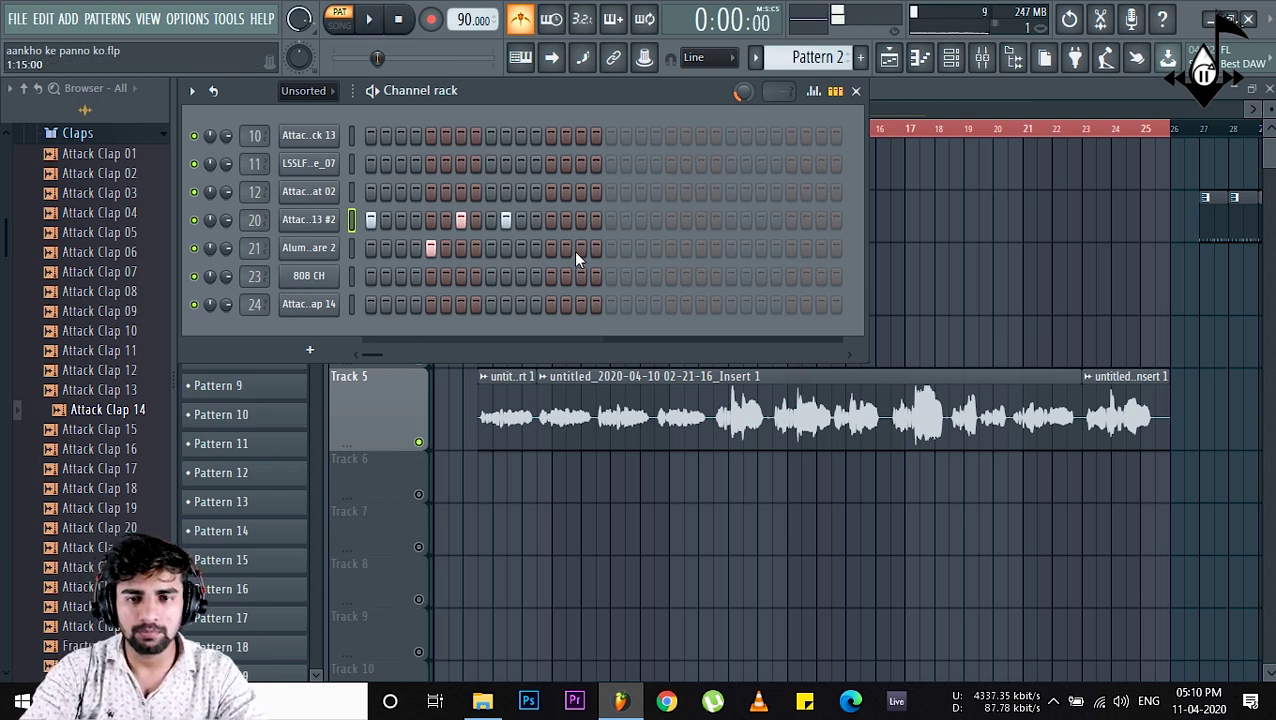
- Try the last Attack Kick 13 #2 hit on step 11 with an added Alum Snare 2 hit on step 13, and play the pattern
{"action": "left_click", "coordinate": [507, 220]}
{"action": "key", "text": "space"}
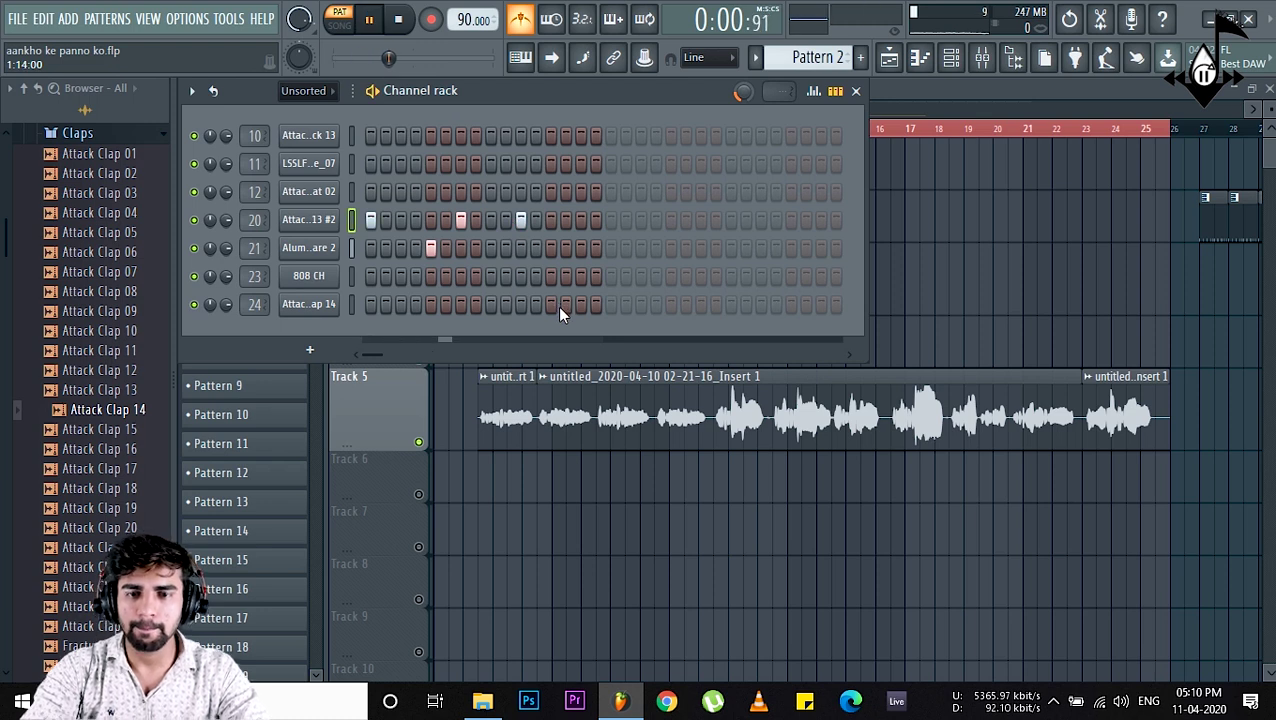
{"action": "left_click", "coordinate": [550, 220]}
{"action": "key", "text": "space"}
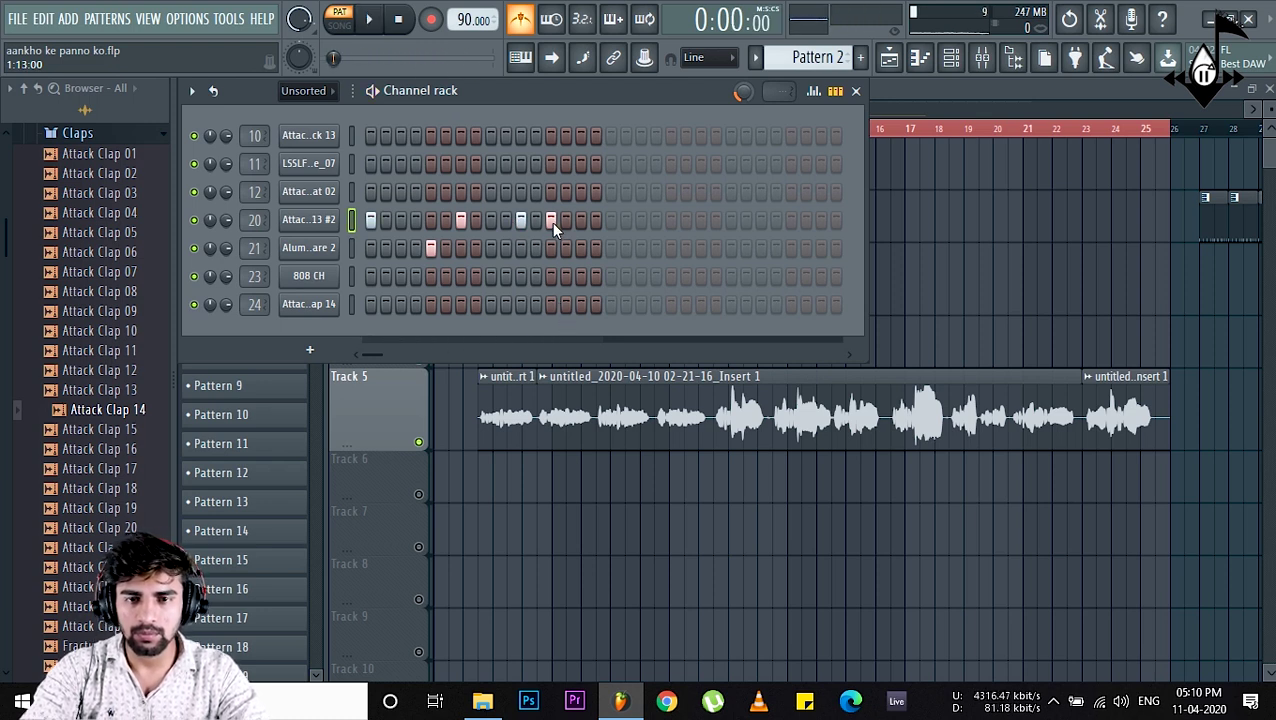
{"action": "left_click", "coordinate": [551, 221]}
{"action": "left_click", "coordinate": [552, 247]}
{"action": "key", "text": "space"}
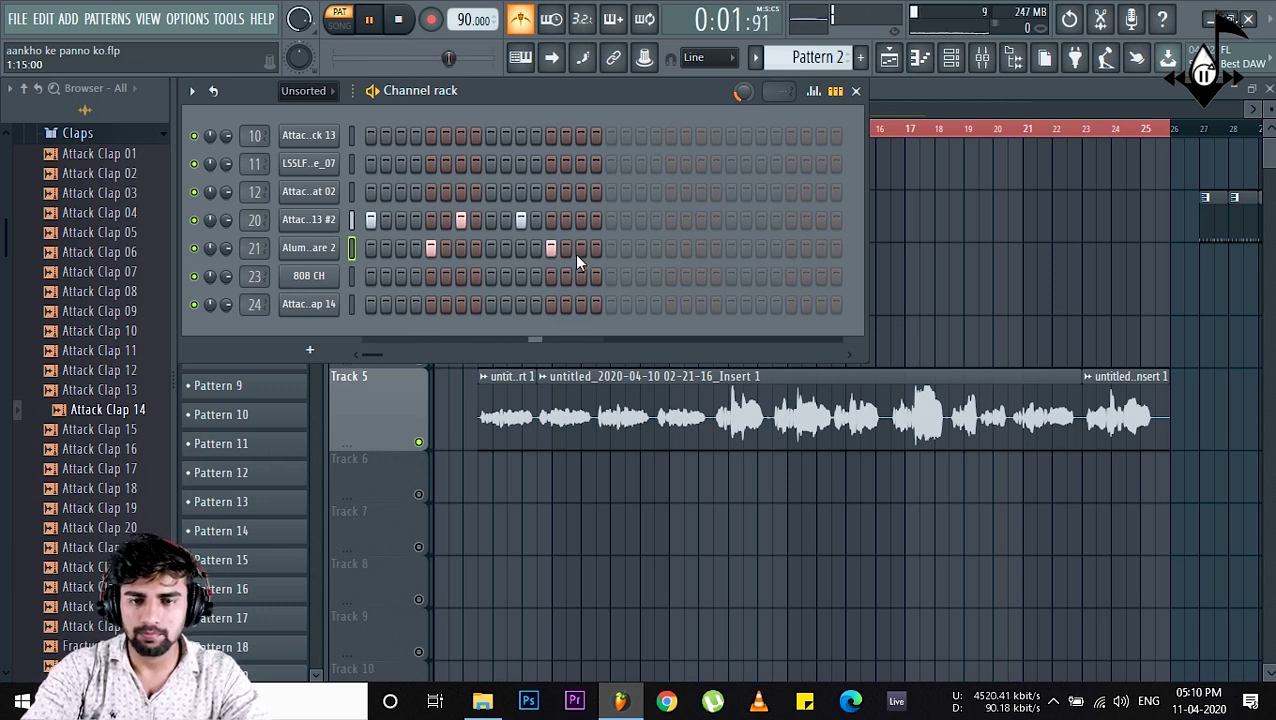
{"action": "key", "text": "space"}
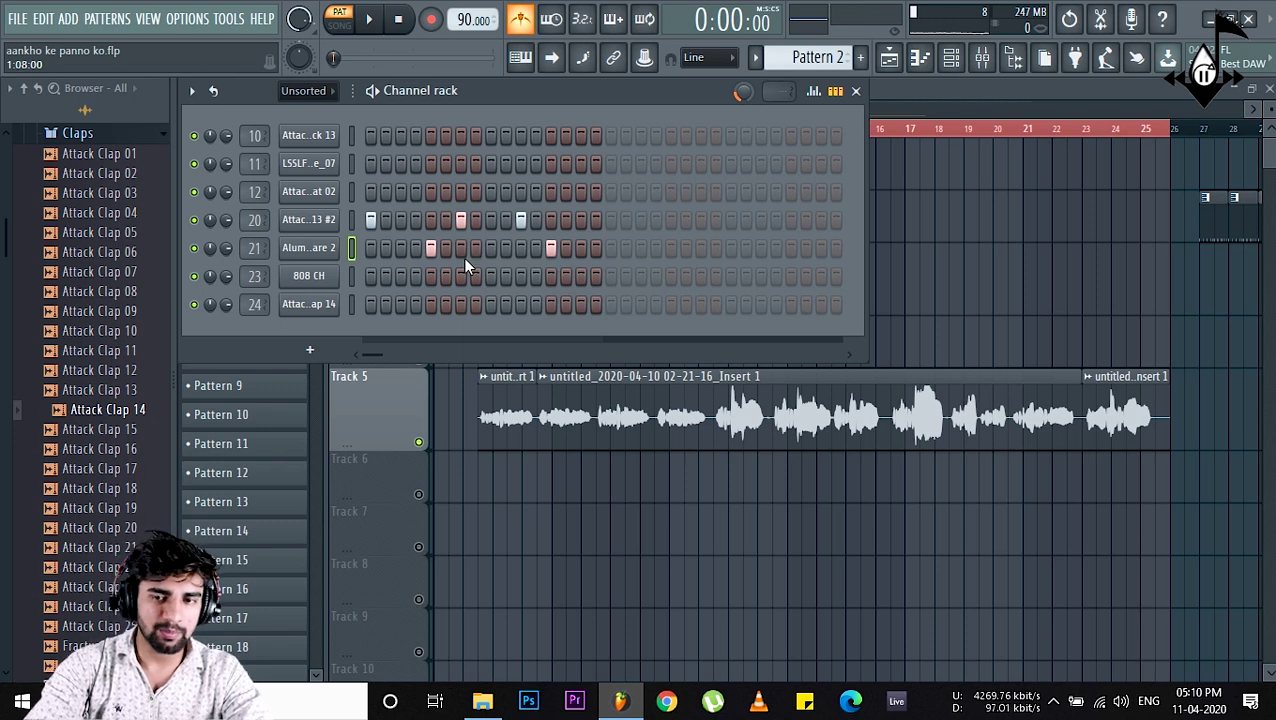
- Fill the Attack Kick 13 #2 channel every 4 steps and play the pattern
{"action": "right_click", "coordinate": [330, 218]}
{"action": "left_click", "coordinate": [614, 307]}
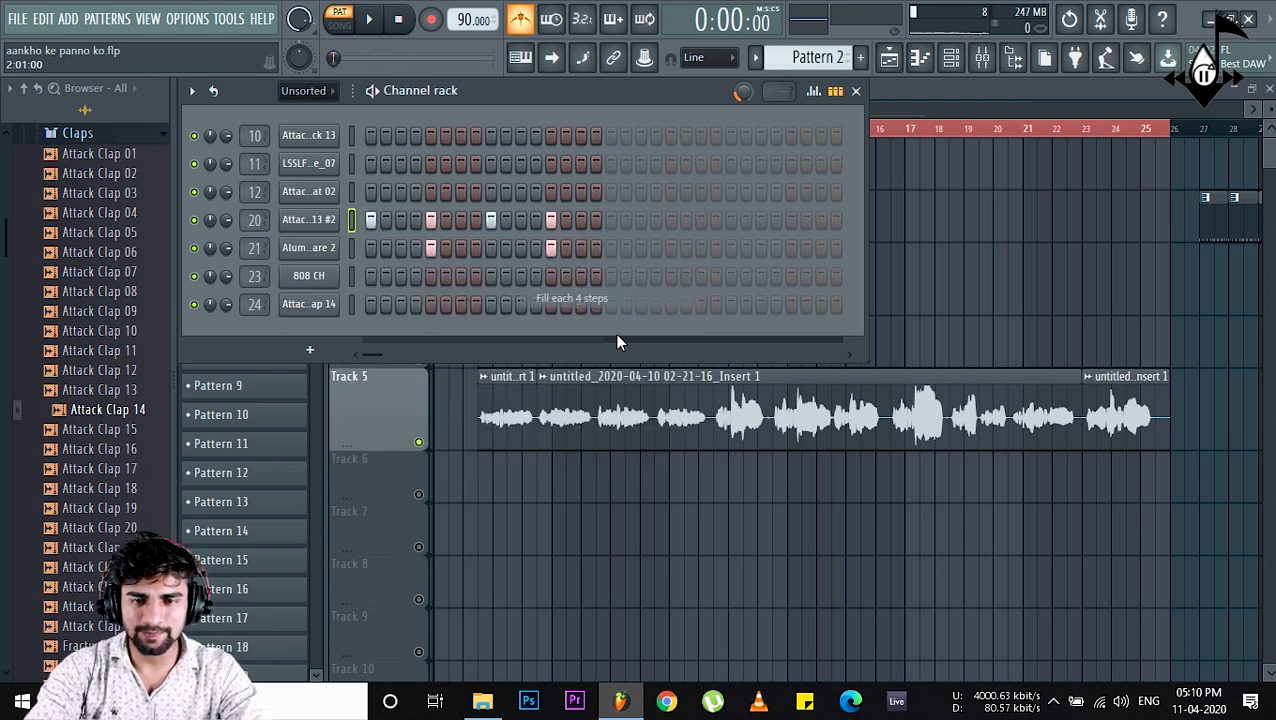
{"action": "right_click", "coordinate": [323, 218]}
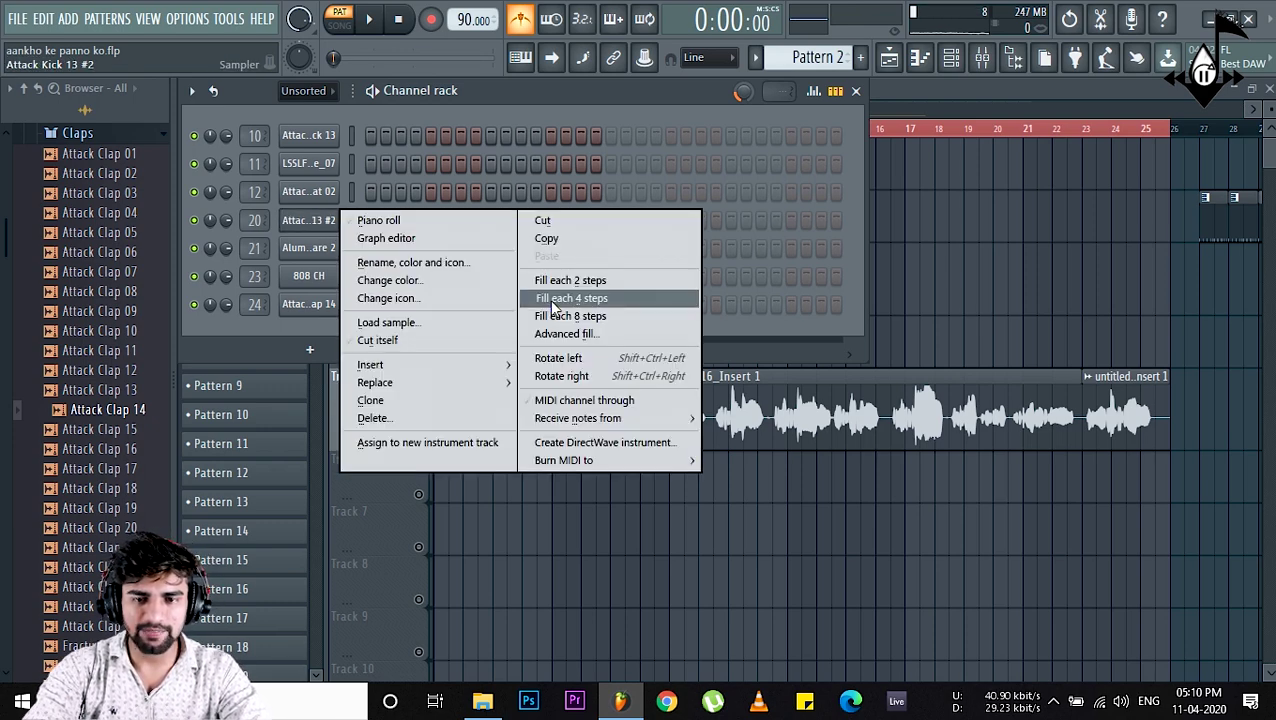
{"action": "left_click", "coordinate": [605, 298]}
{"action": "key", "text": "space"}
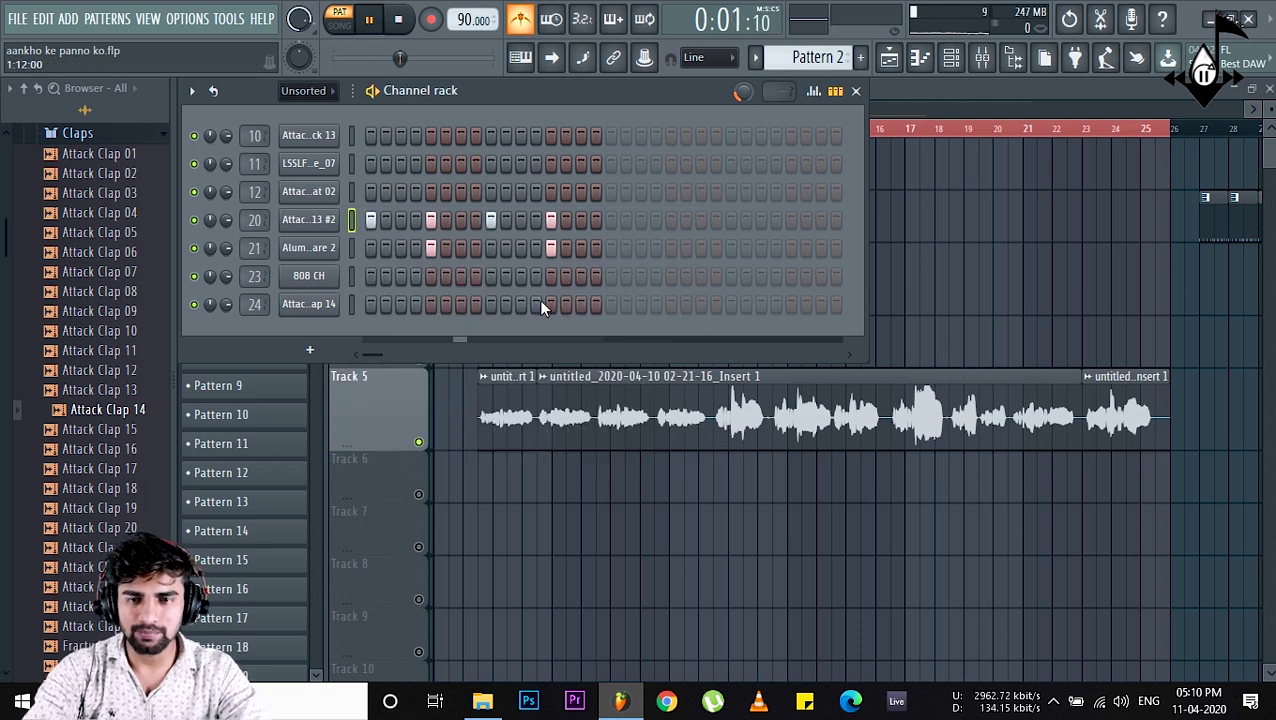
- Remove the Alum Snare 2 hits from steps 5 and 13, and try a hit on step 3 instead
{"action": "right_click", "coordinate": [552, 252]}
{"action": "right_click", "coordinate": [432, 251]}
{"action": "key", "text": "space"}
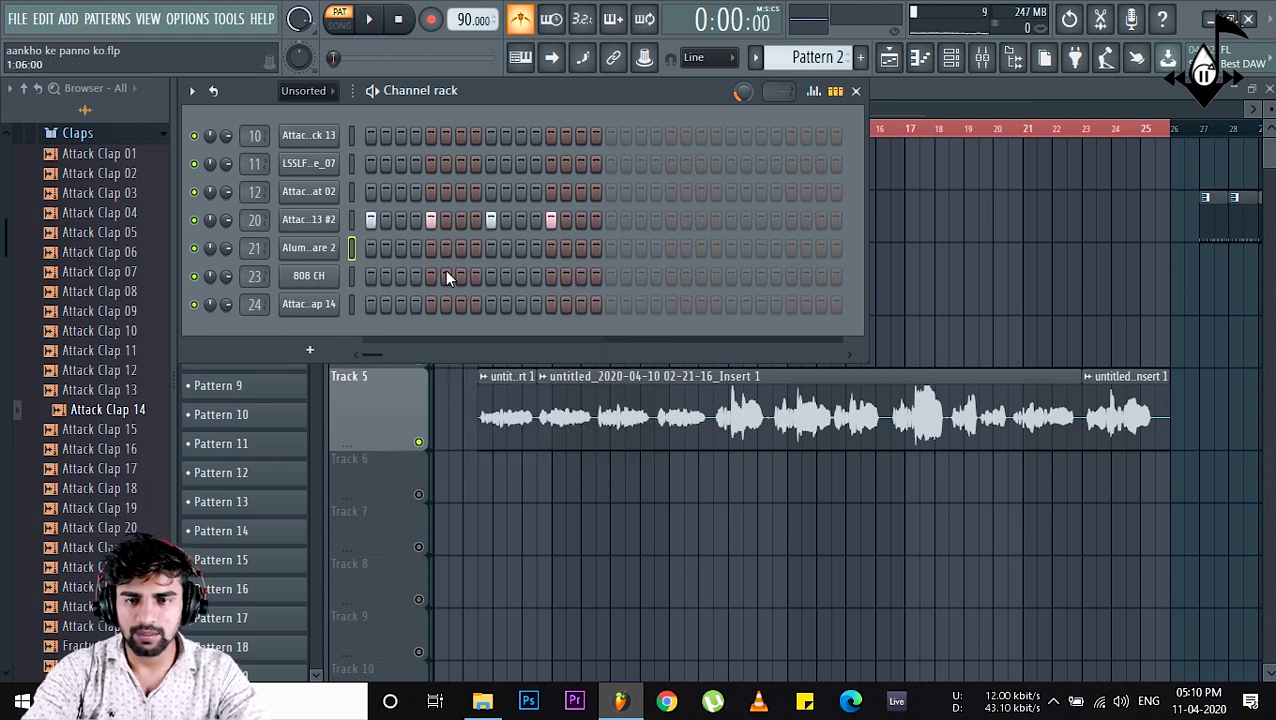
{"action": "left_click", "coordinate": [402, 246]}
{"action": "key", "text": "space"}
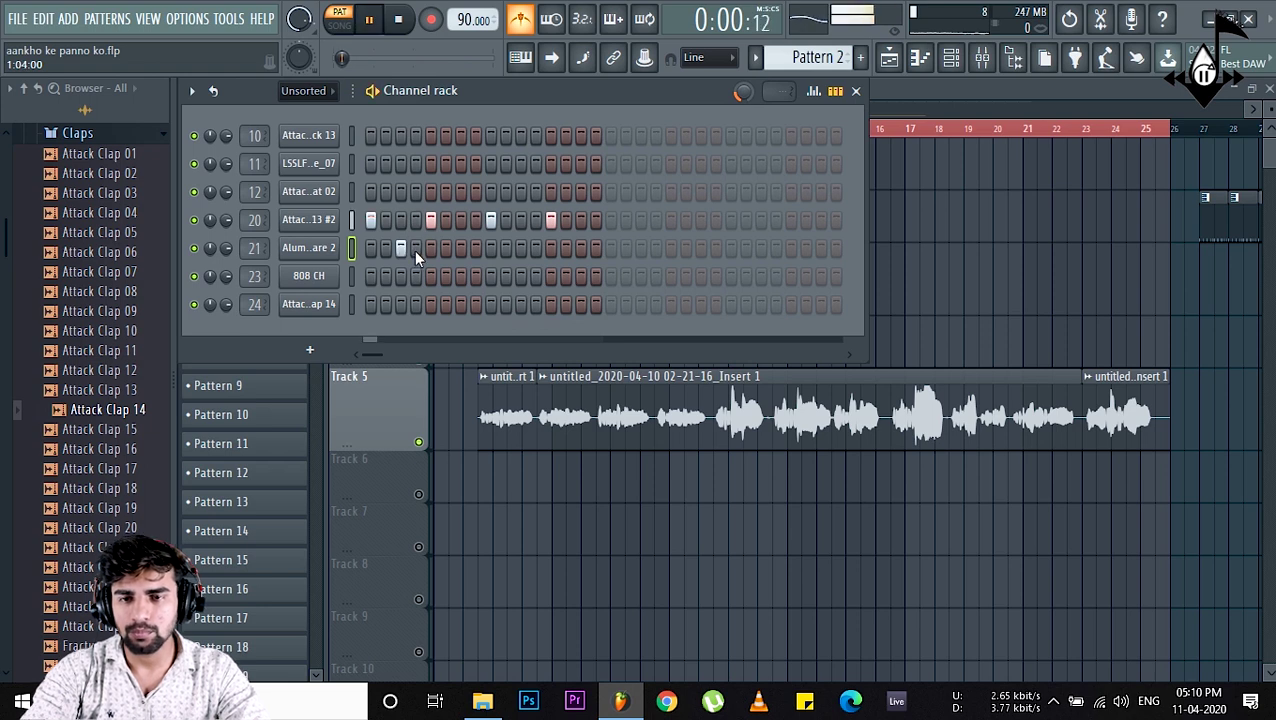
{"action": "right_click", "coordinate": [404, 250]}
{"action": "key", "text": "space"}
- Try the Alum Snare 2 hit on step 4, put it back on step 5, and play the pattern
{"action": "left_click", "coordinate": [416, 246]}
{"action": "right_click", "coordinate": [430, 222]}
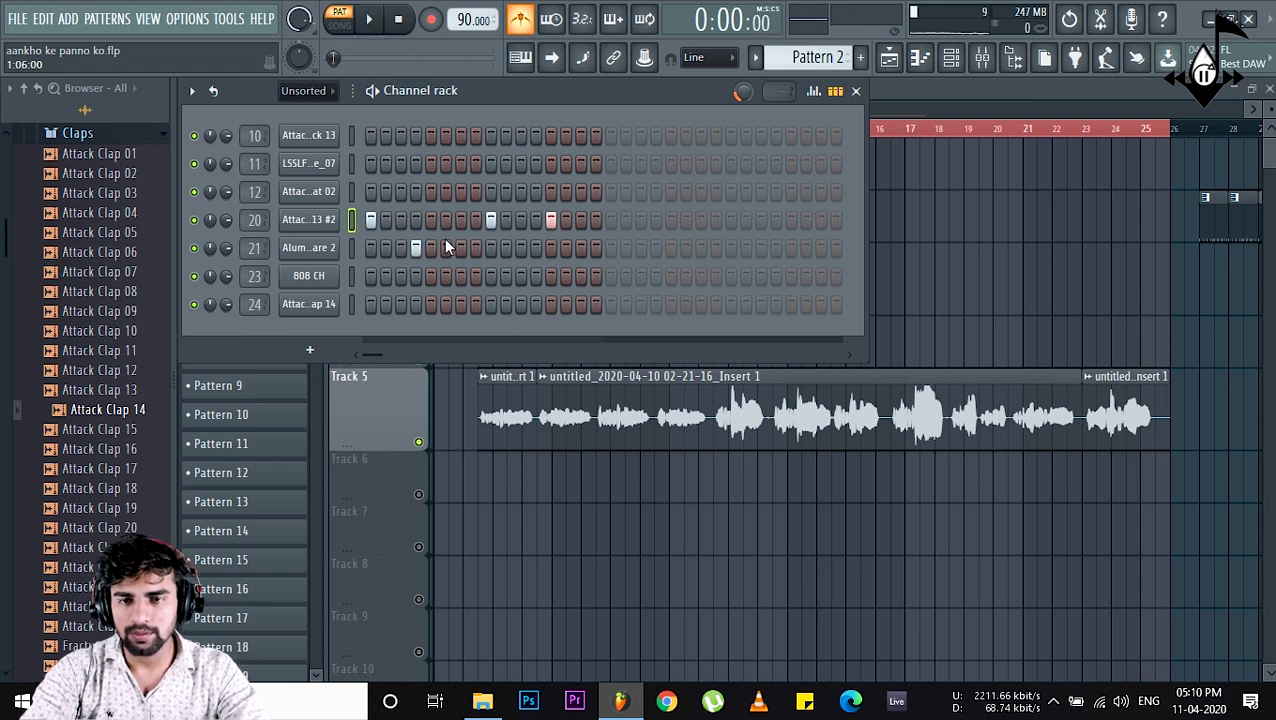
{"action": "left_click", "coordinate": [432, 246]}
{"action": "key", "text": "space"}
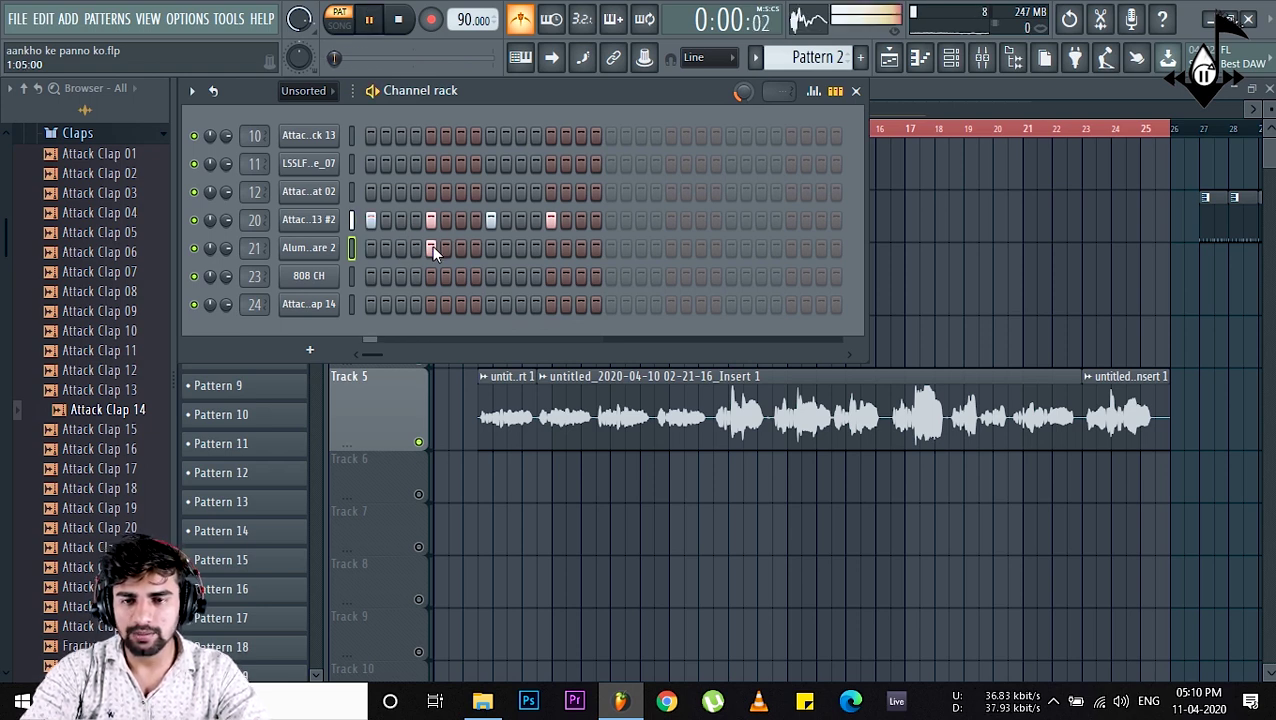
{"action": "key", "text": "space"}
- Move the Attack Kick 13 #2 hit from step 5 to step 7 and play the pattern
{"action": "right_click", "coordinate": [432, 220]}
{"action": "left_click", "coordinate": [460, 221]}
{"action": "key", "text": "space"}
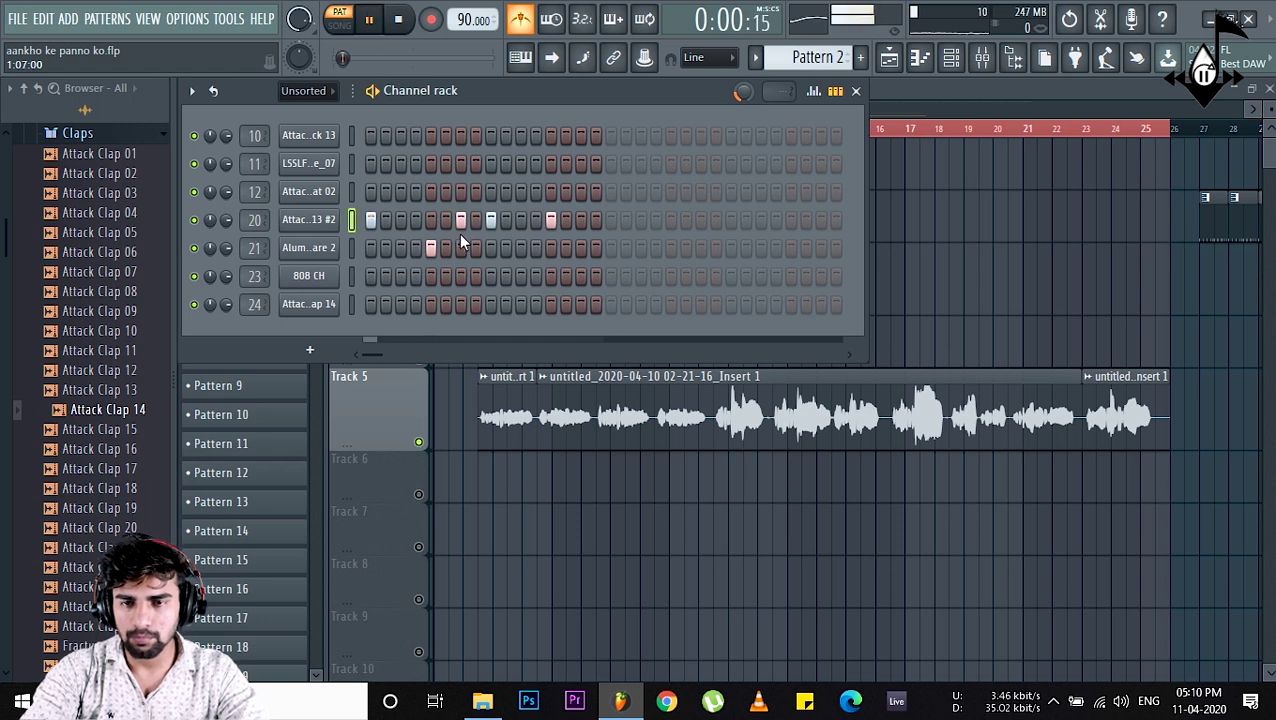
{"action": "key", "text": "space"}
- Move the Alum Snare 2 hit from step 5 to step 4 and play the pattern
{"action": "right_click", "coordinate": [431, 247]}
{"action": "key", "text": "space"}
{"action": "key", "text": "space"}
{"action": "right_click", "coordinate": [402, 249]}
{"action": "left_click", "coordinate": [417, 250]}
{"action": "key", "text": "space"}
{"action": "key", "text": "space"}
- Take the Attack Kick 13 #2 hit off step 9, put it back, and play the pattern
{"action": "right_click", "coordinate": [489, 221]}
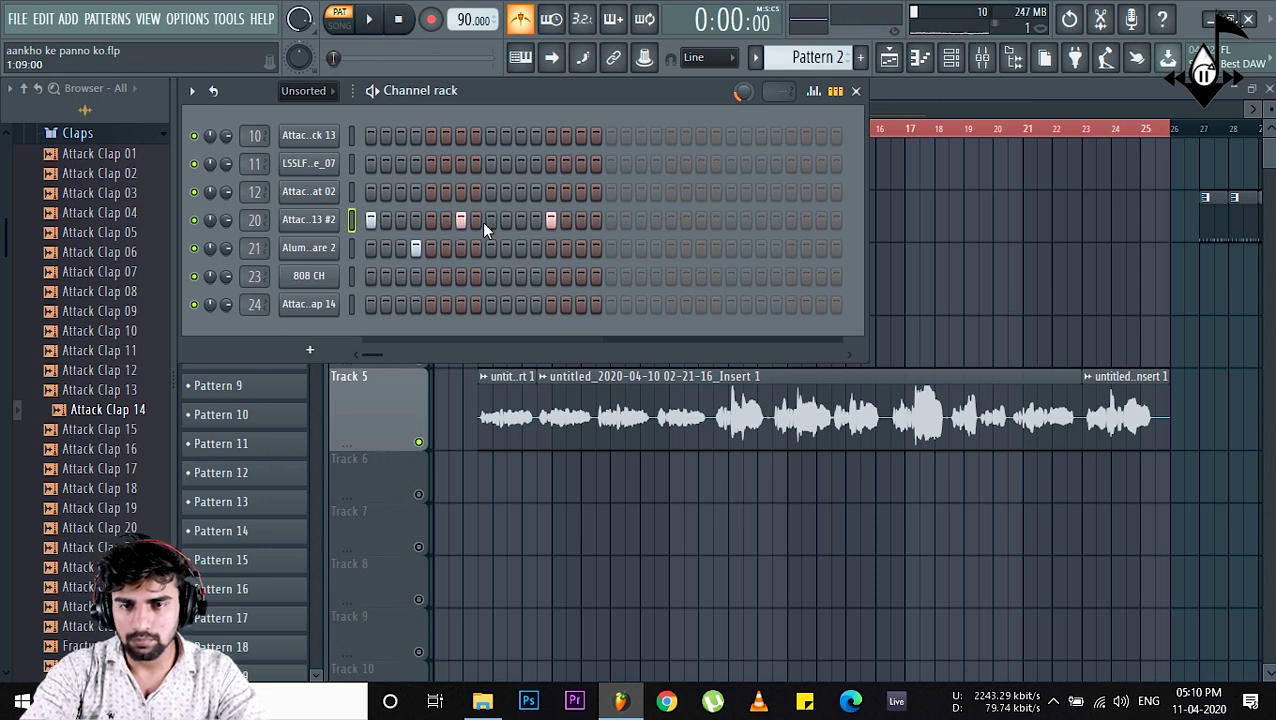
{"action": "left_click", "coordinate": [490, 220]}
{"action": "key", "text": "space"}
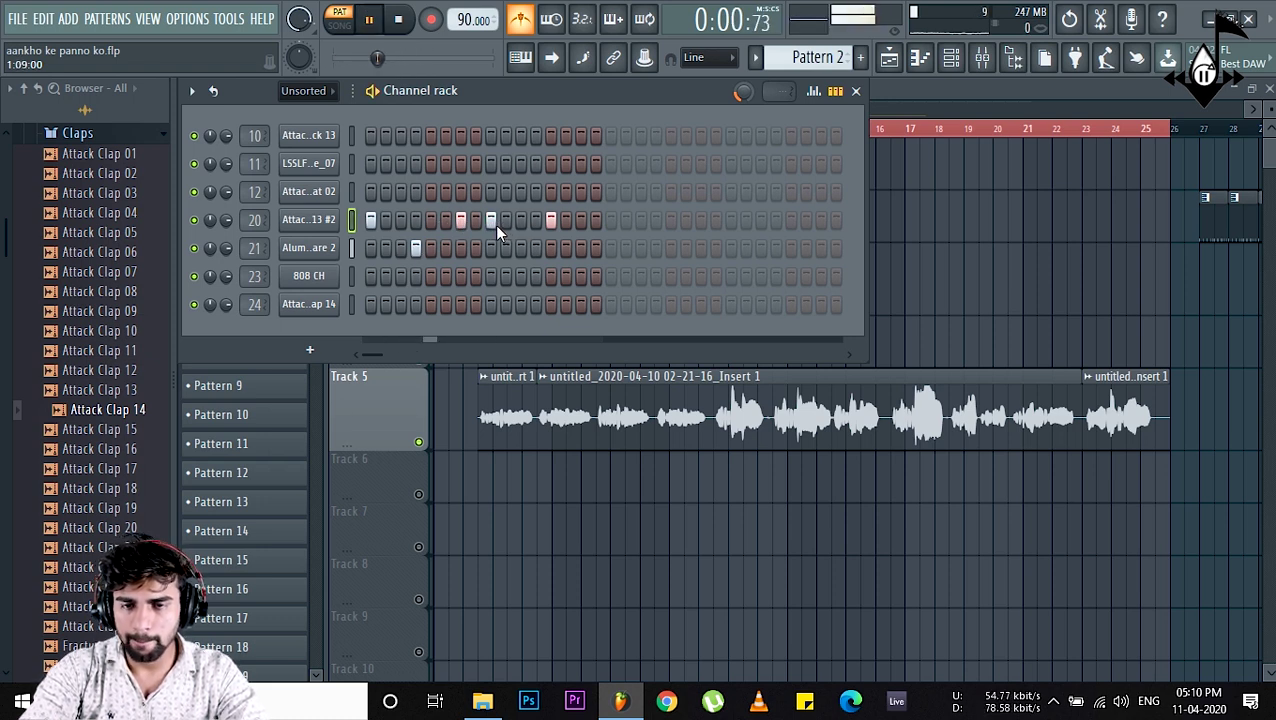
{"action": "key", "text": "space"}
- Add an Alum Snare 2 hit on step 12, remove the Attack Kick 13 #2 hit from step 13, and play the pattern
{"action": "left_click", "coordinate": [522, 248]}
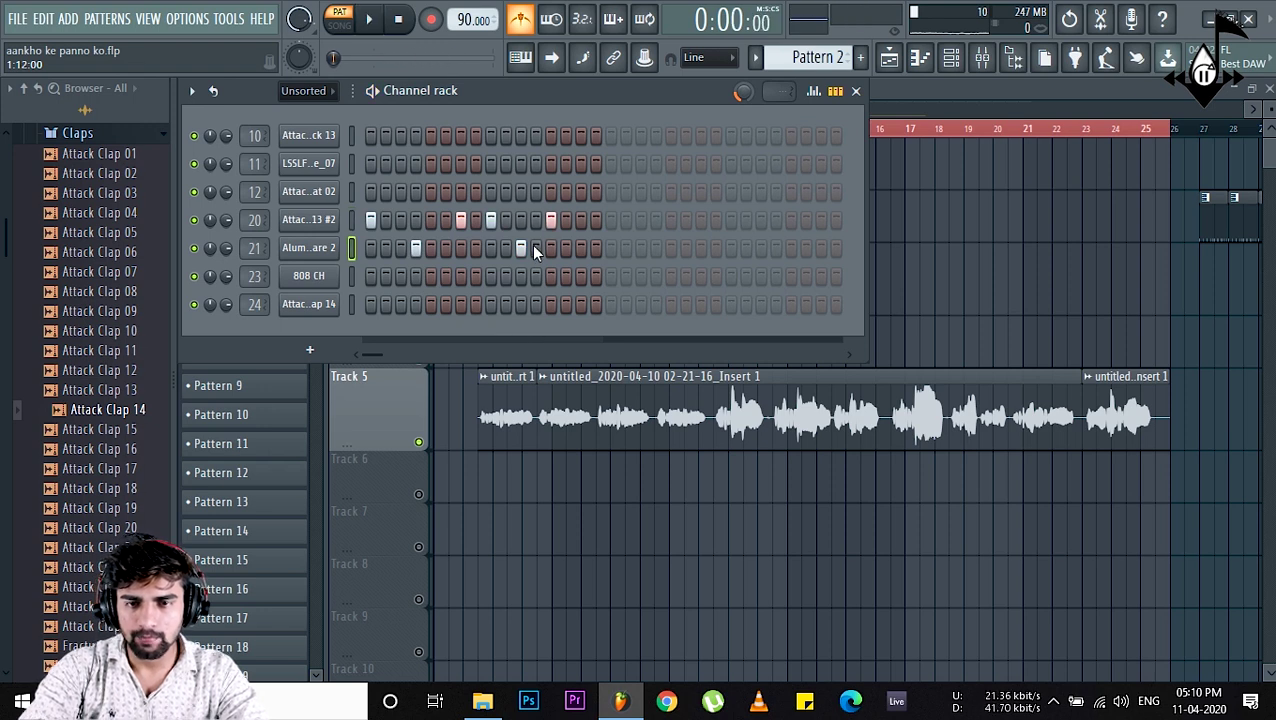
{"action": "key", "text": "space"}
{"action": "left_click", "coordinate": [536, 248]}
{"action": "right_click", "coordinate": [551, 220]}
{"action": "key", "text": "space"}
{"action": "key", "text": "space"}
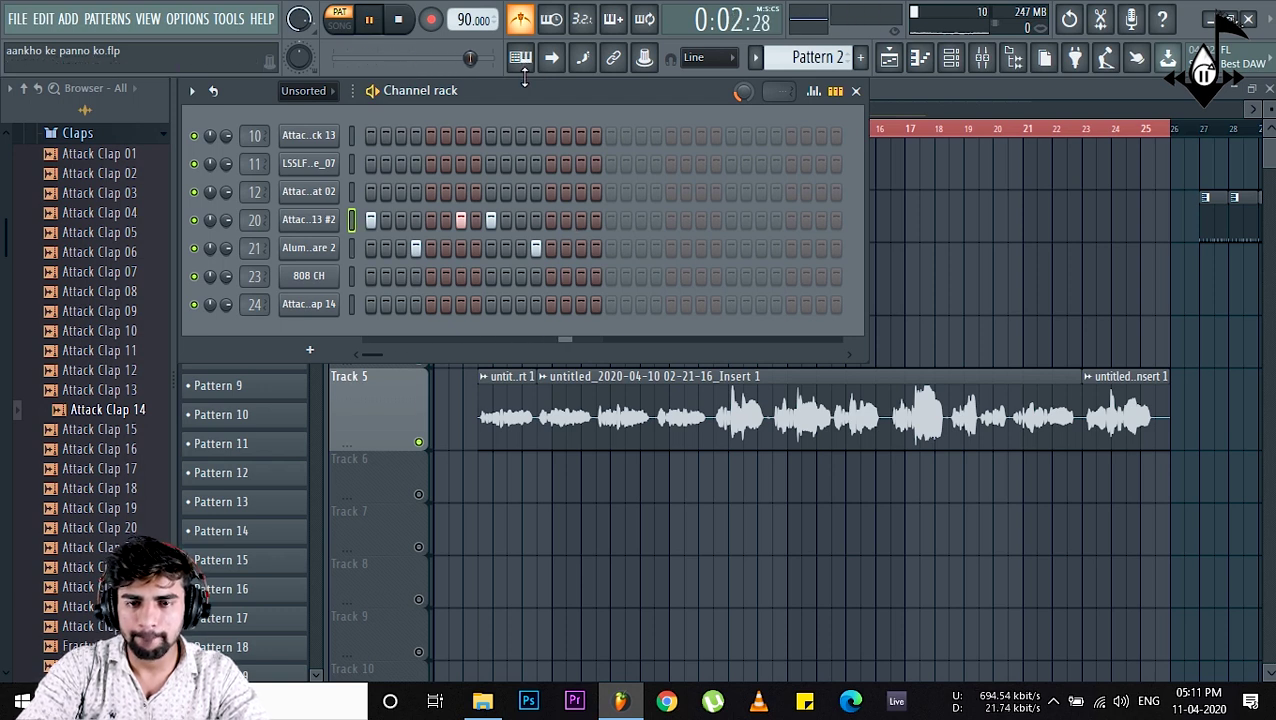
{"action": "key", "text": "space"}
- Fill the 808 CH channel every 2 steps, play the pattern, and switch off the metronome
{"action": "right_click", "coordinate": [334, 274]}
{"action": "left_click", "coordinate": [562, 336]}
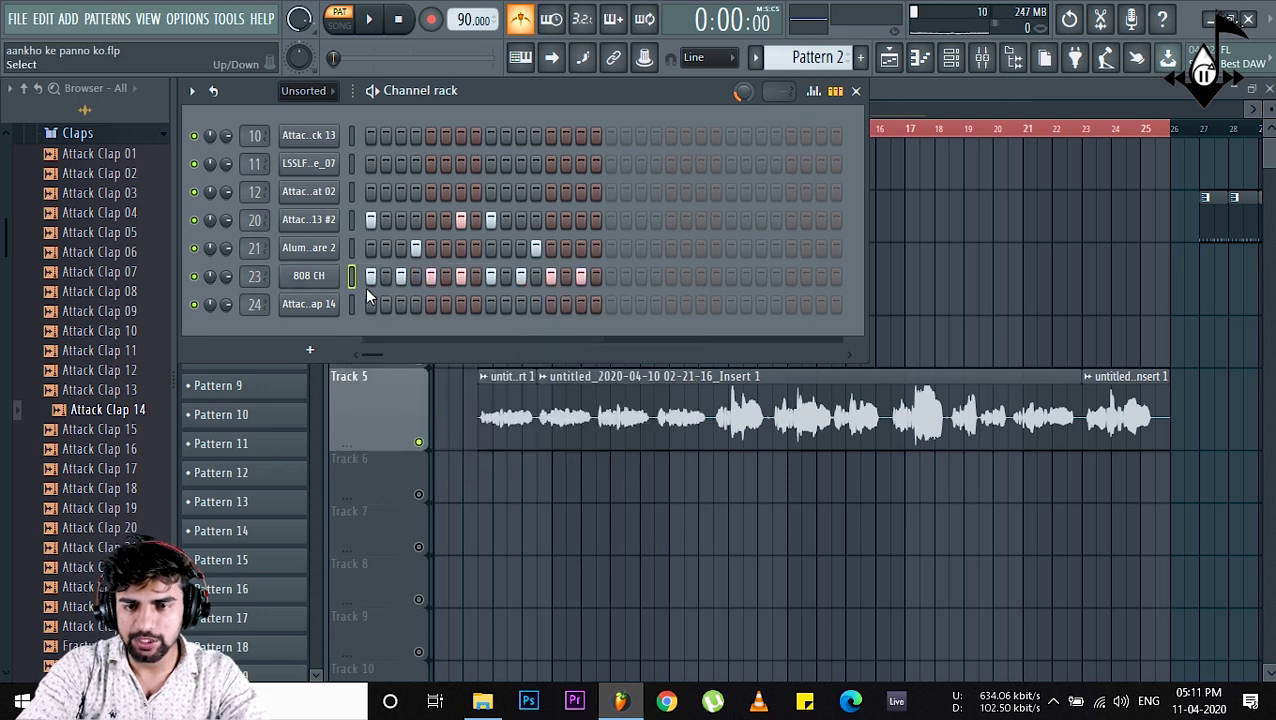
{"action": "key", "text": "space"}
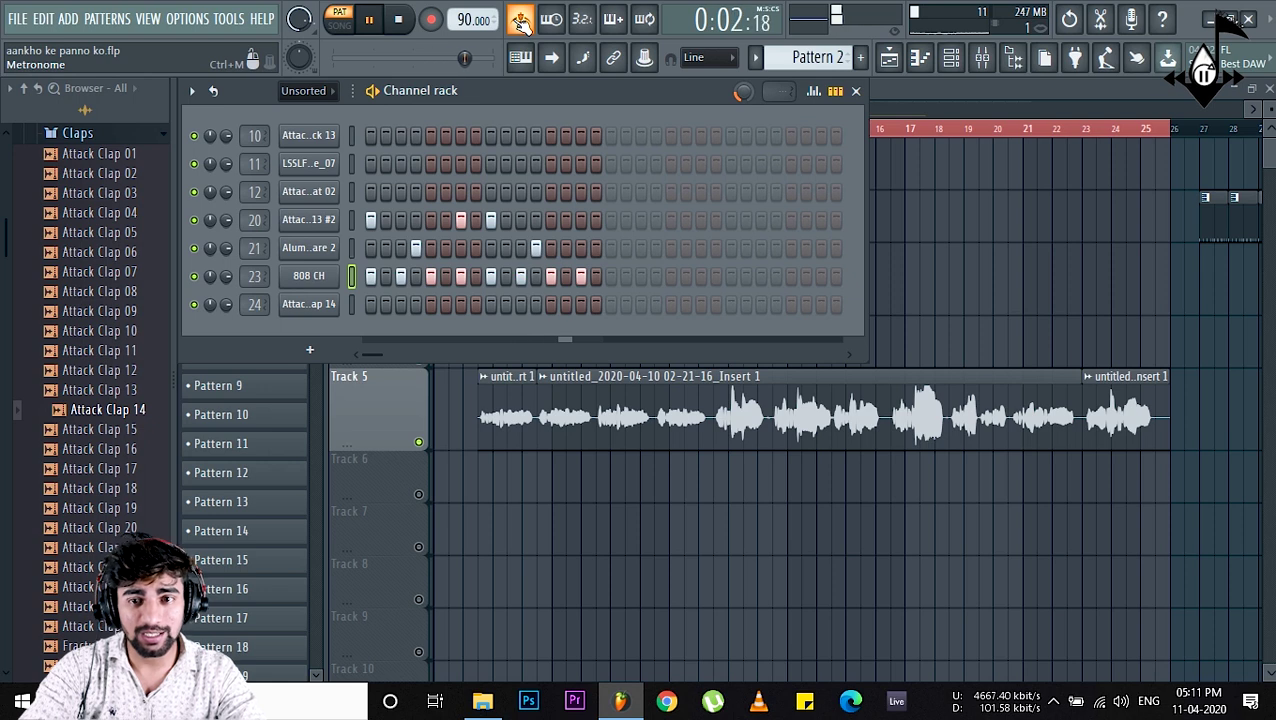
{"action": "key", "text": "space"}
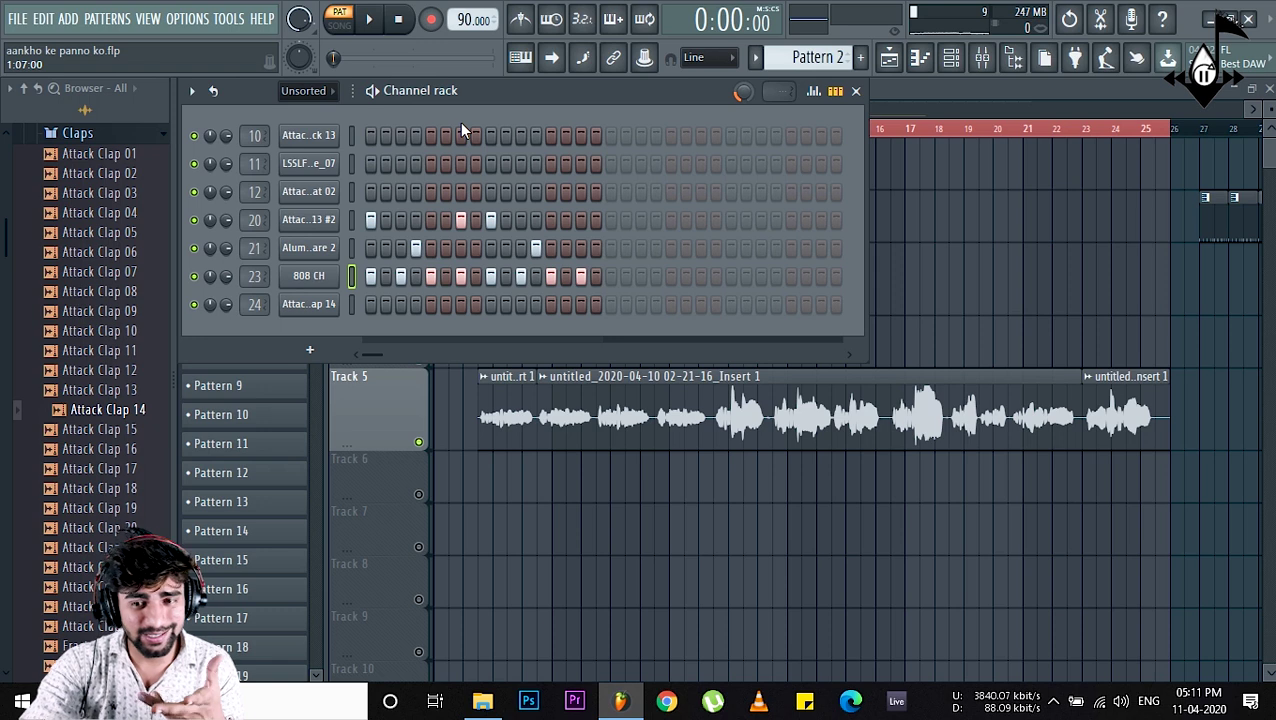
- Try an Attack Clap 14 hit on steps 8, 6 and 5 in turn while playing the pattern
{"action": "right_click", "coordinate": [307, 316]}
{"action": "key", "text": "Escape"}
{"action": "key", "text": "space"}
{"action": "key", "text": "space"}
{"action": "left_click", "coordinate": [474, 305]}
{"action": "key", "text": "space"}
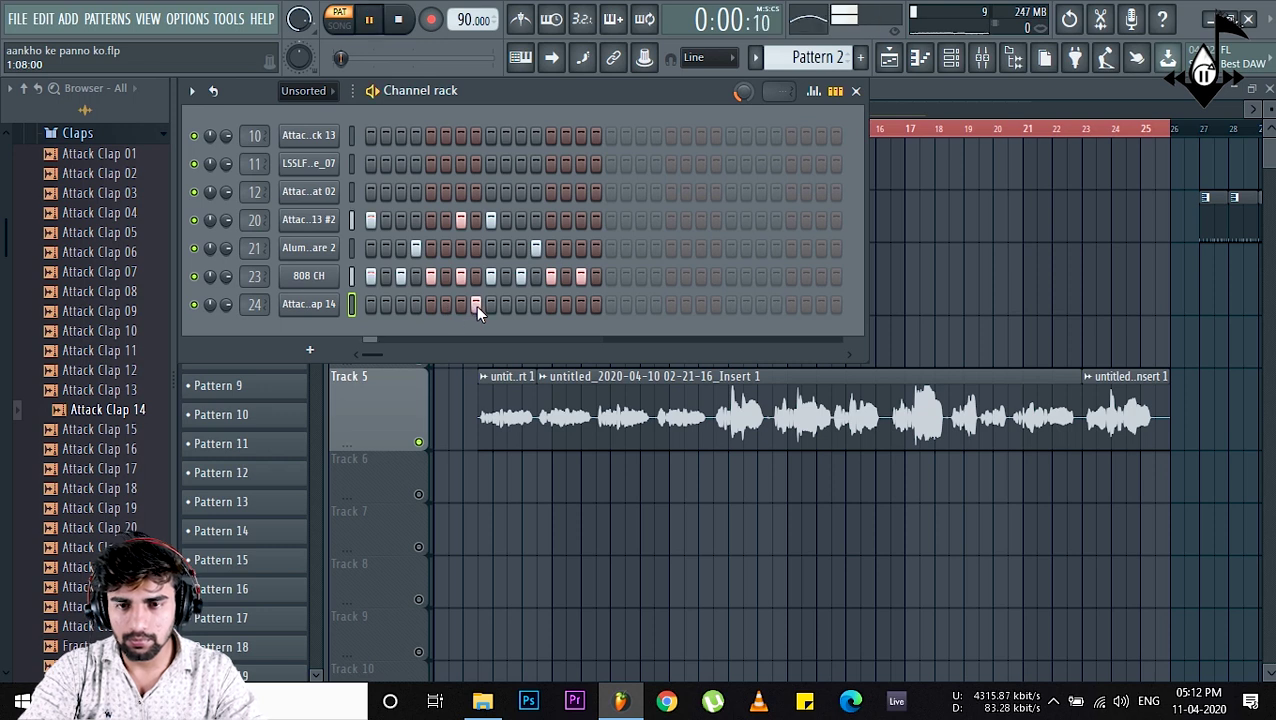
{"action": "left_click", "coordinate": [475, 307]}
{"action": "left_click", "coordinate": [444, 306]}
{"action": "left_click", "coordinate": [446, 305]}
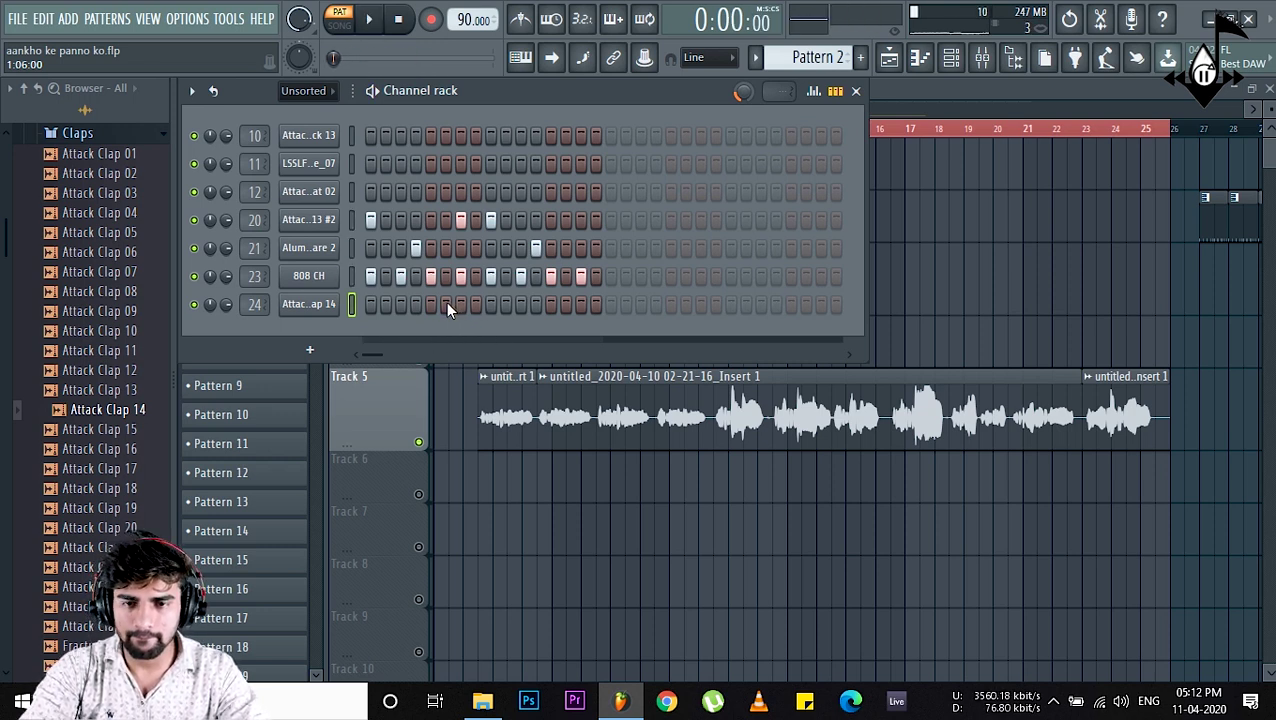
{"action": "left_click", "coordinate": [430, 304]}
{"action": "left_click", "coordinate": [431, 306]}
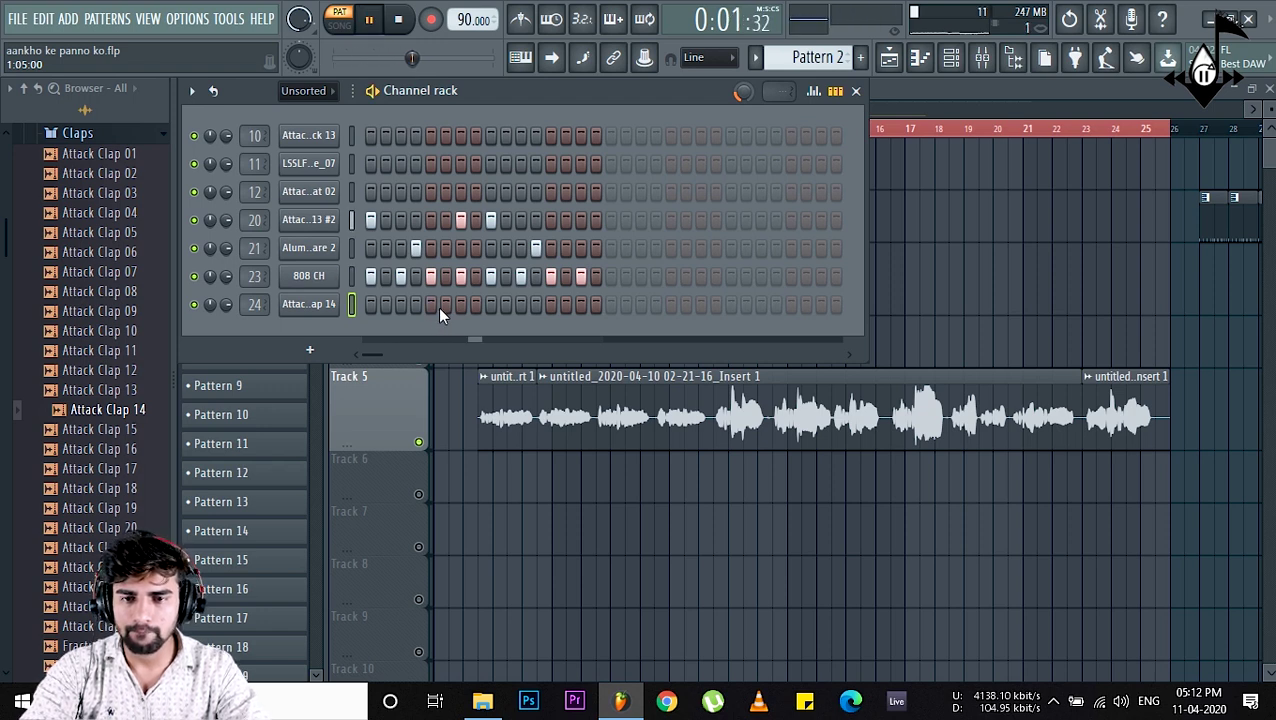
- Try the Attack Clap 14 hit on step 10 and then on step 11 while playing the pattern
{"action": "left_click", "coordinate": [506, 305]}
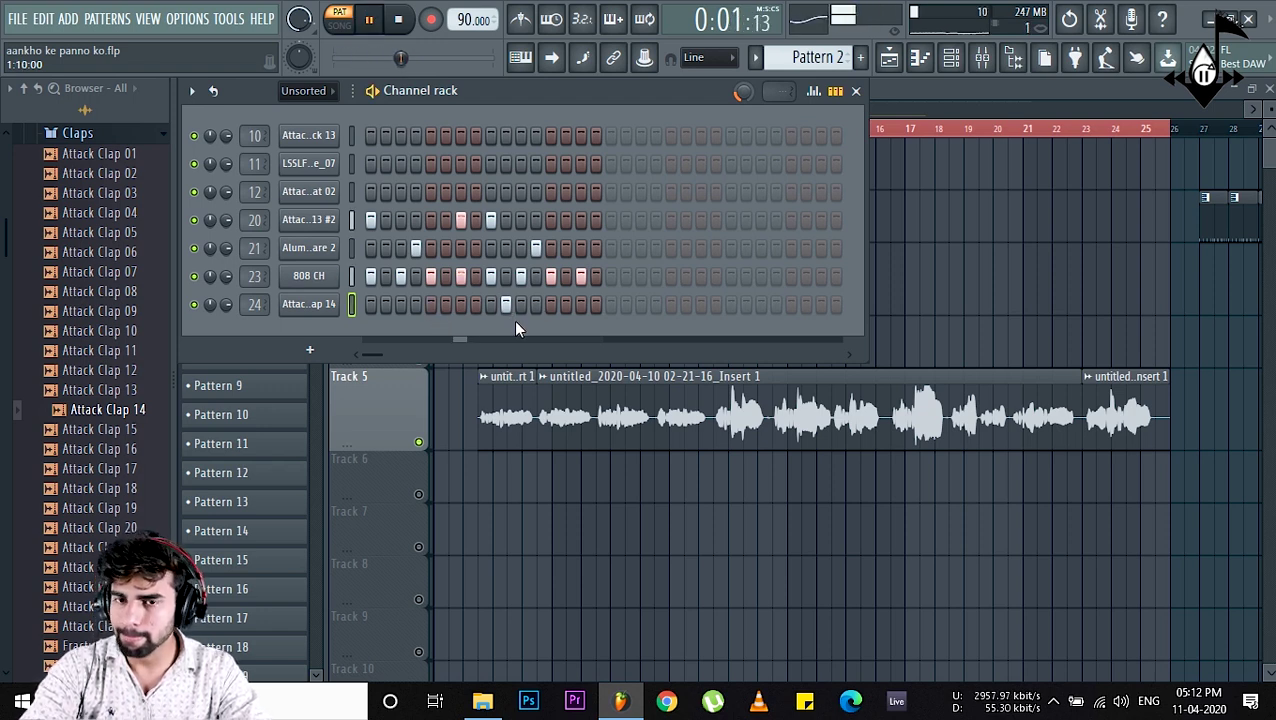
{"action": "left_click", "coordinate": [505, 305]}
{"action": "key", "text": "space"}
{"action": "left_click", "coordinate": [520, 305]}
{"action": "key", "text": "space"}
- Place Attack Clap 14 hits on steps 5 and 13 only, clearing the one on step 11
{"action": "left_click", "coordinate": [430, 305]}
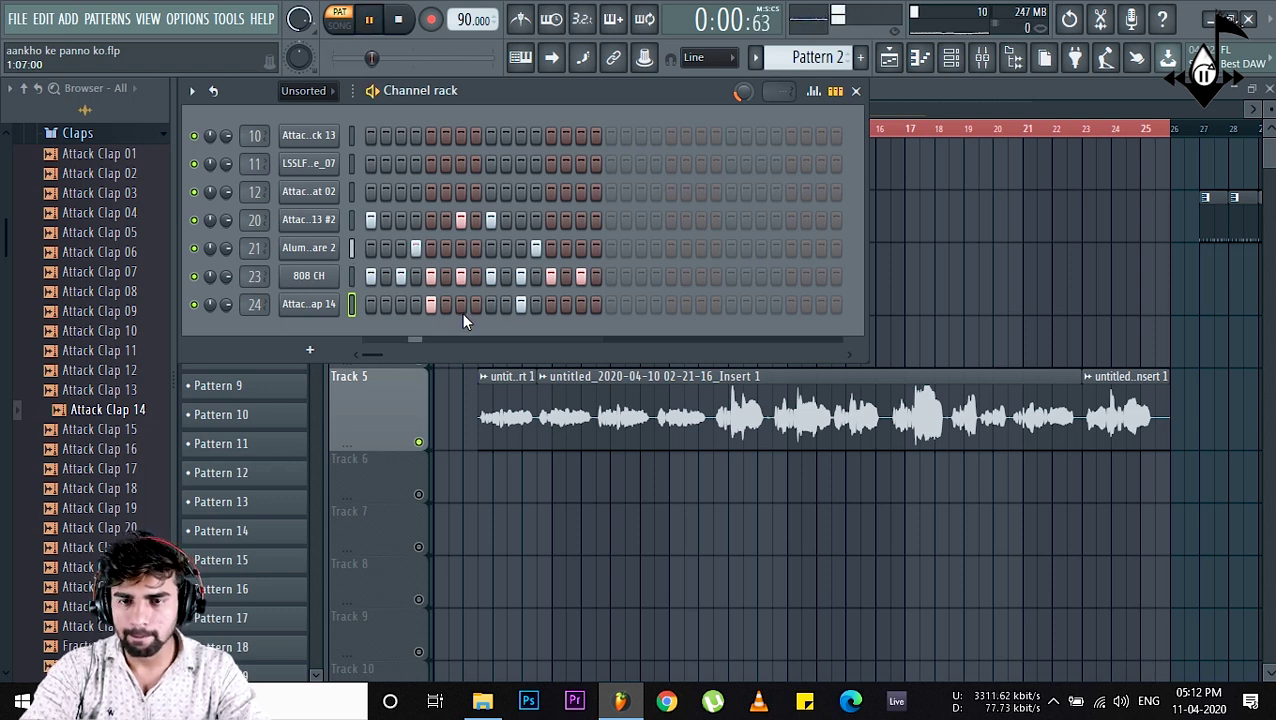
{"action": "left_click", "coordinate": [521, 305]}
{"action": "left_click", "coordinate": [536, 305]}
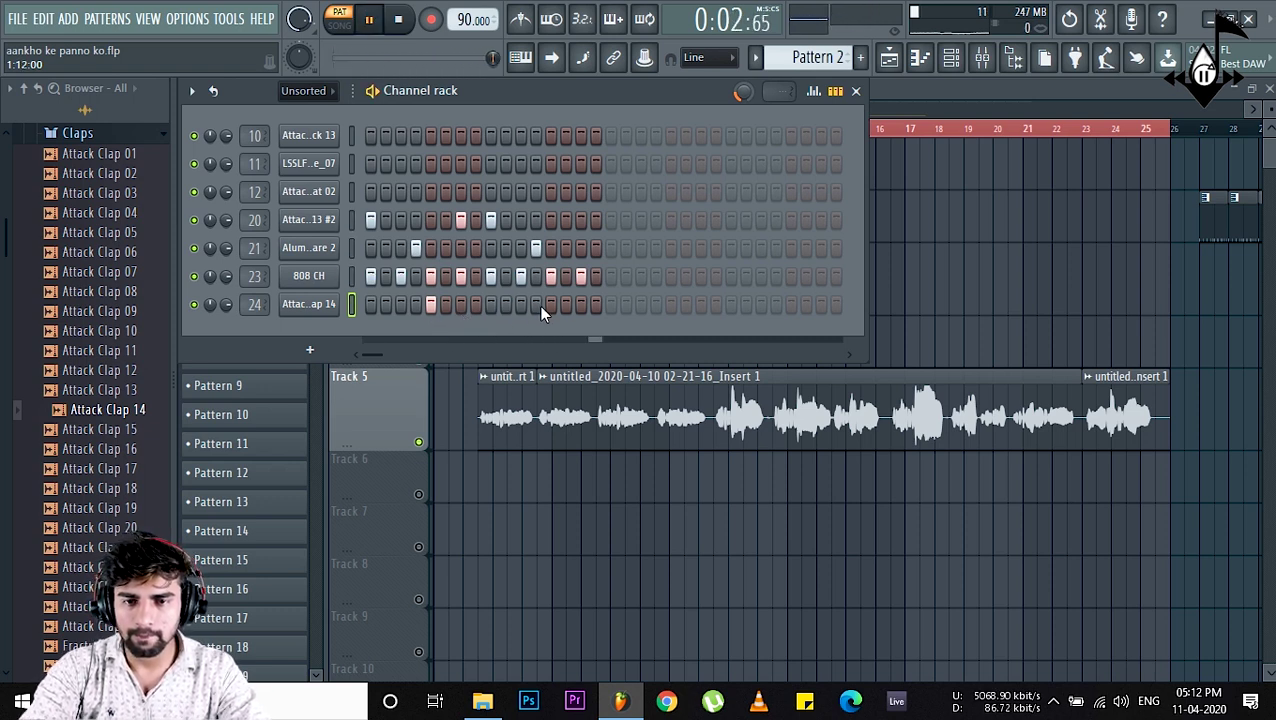
{"action": "left_click", "coordinate": [536, 305]}
{"action": "left_click", "coordinate": [551, 305]}
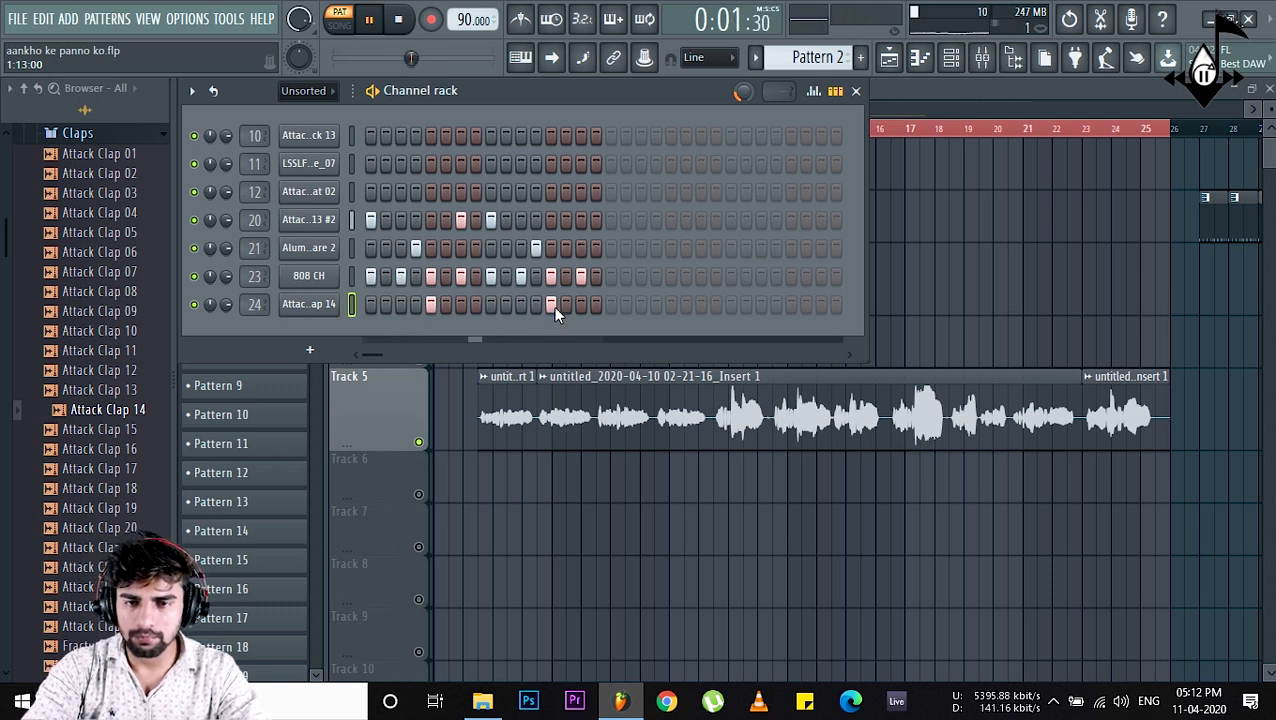
{"action": "left_click", "coordinate": [581, 303]}
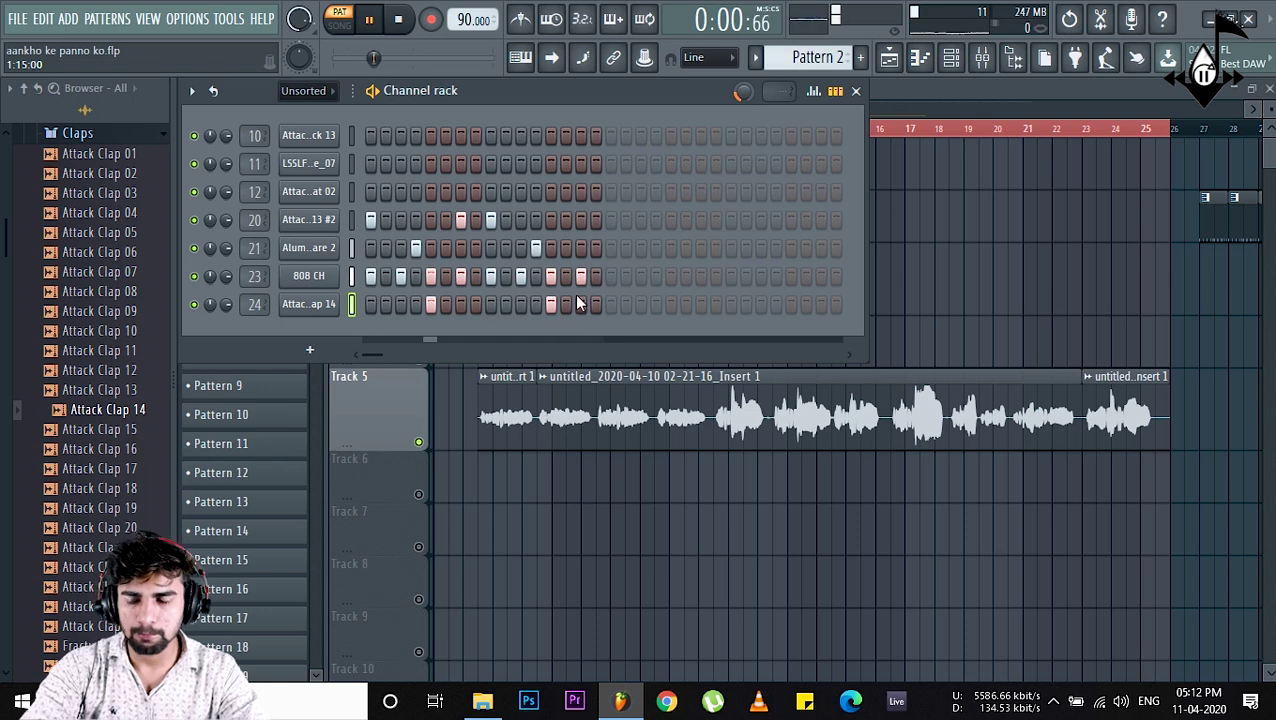
- Stop playback and paint seven more Pattern 2 clips along Track 3 after the first one, up to about bar 10
{"action": "left_click", "coordinate": [931, 105]}
{"action": "key", "text": "space"}
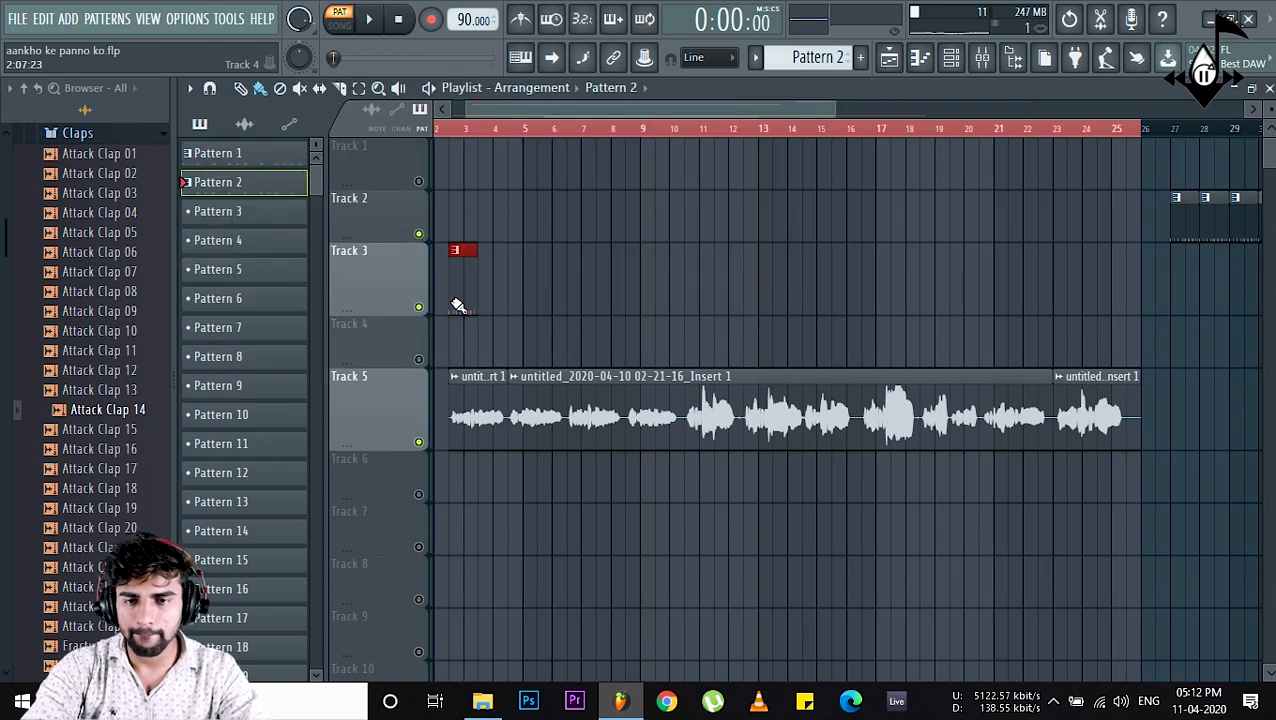
{"action": "left_click_drag", "start_coordinate": [485, 282], "coordinate": [656, 286]}
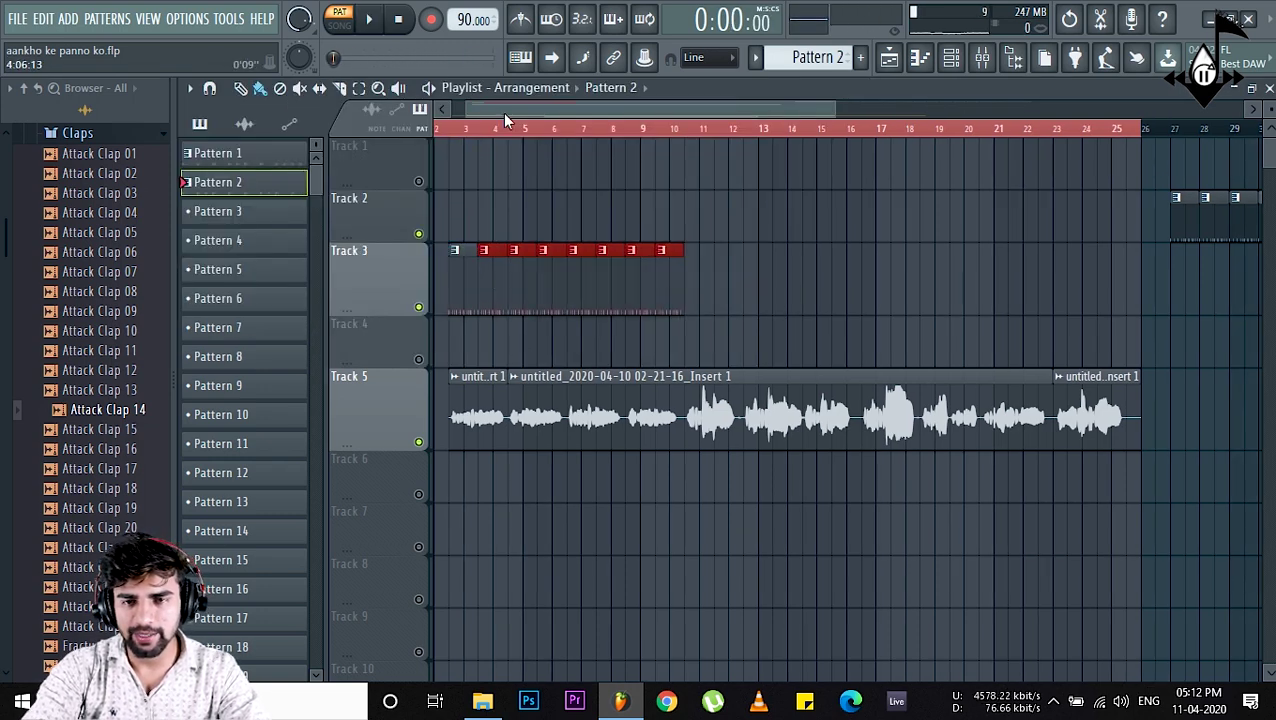
- Set the song-mode playback position to bar 2, just before the first Pattern 2 clip
{"action": "left_click_drag", "start_coordinate": [502, 112], "coordinate": [432, 112]}
{"action": "left_click", "coordinate": [459, 129]}
{"action": "left_click", "coordinate": [462, 130]}
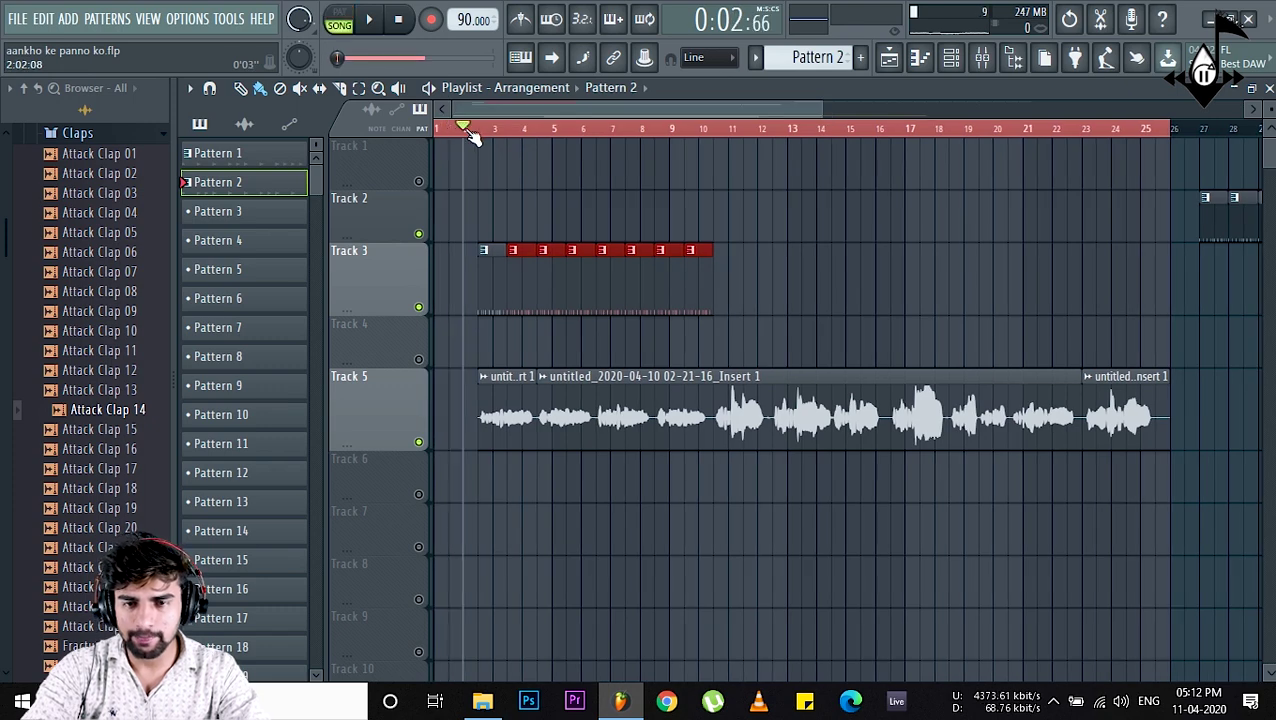
{"action": "scroll", "coordinate": [463, 133], "scroll_direction": "up", "scroll_amount": 3}
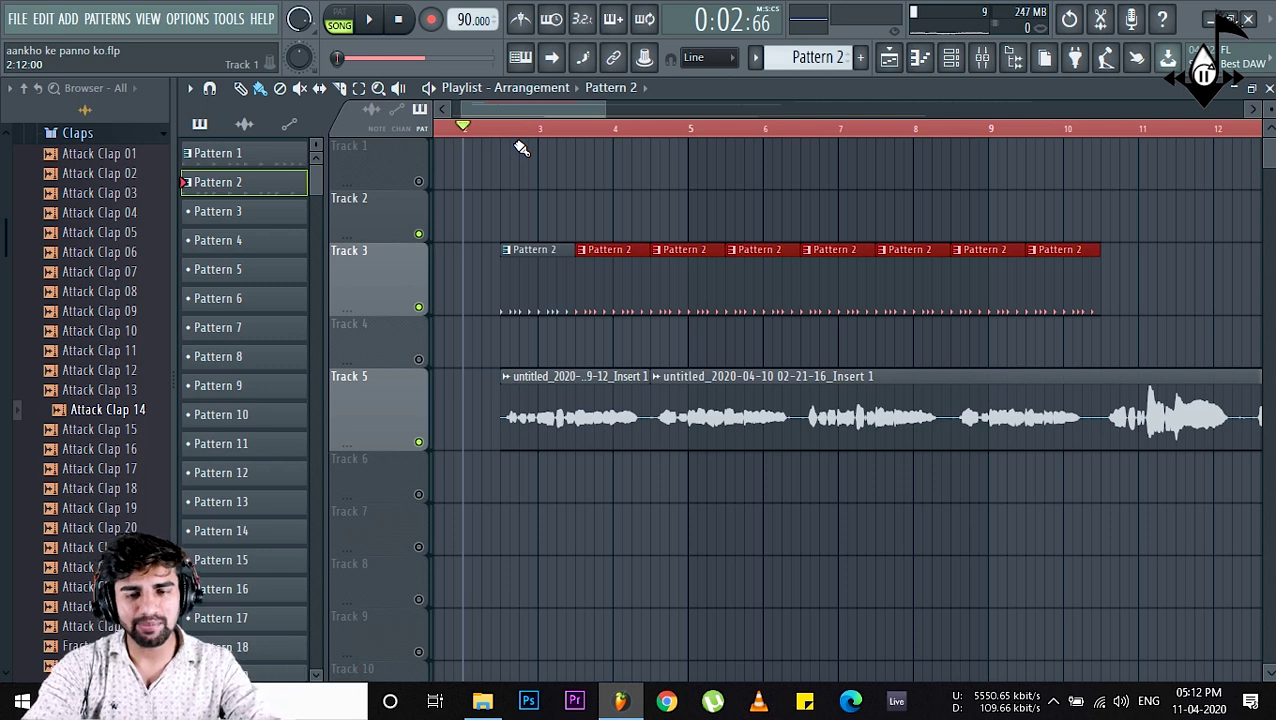
- Play the song from bar 2 to hear the Pattern 2 beat with the vocal, stop it, and deselect the painted clips
{"action": "key", "text": "space"}
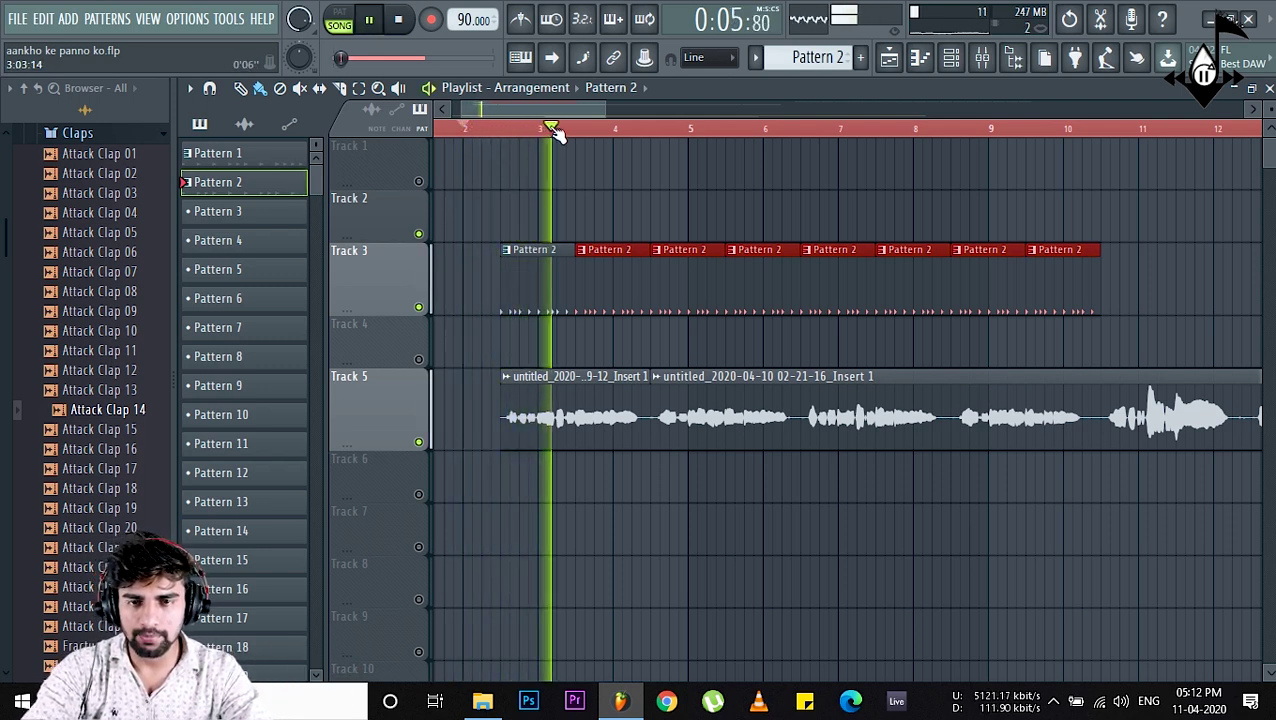
{"action": "scroll", "coordinate": [563, 138], "scroll_direction": "down", "scroll_amount": 2}
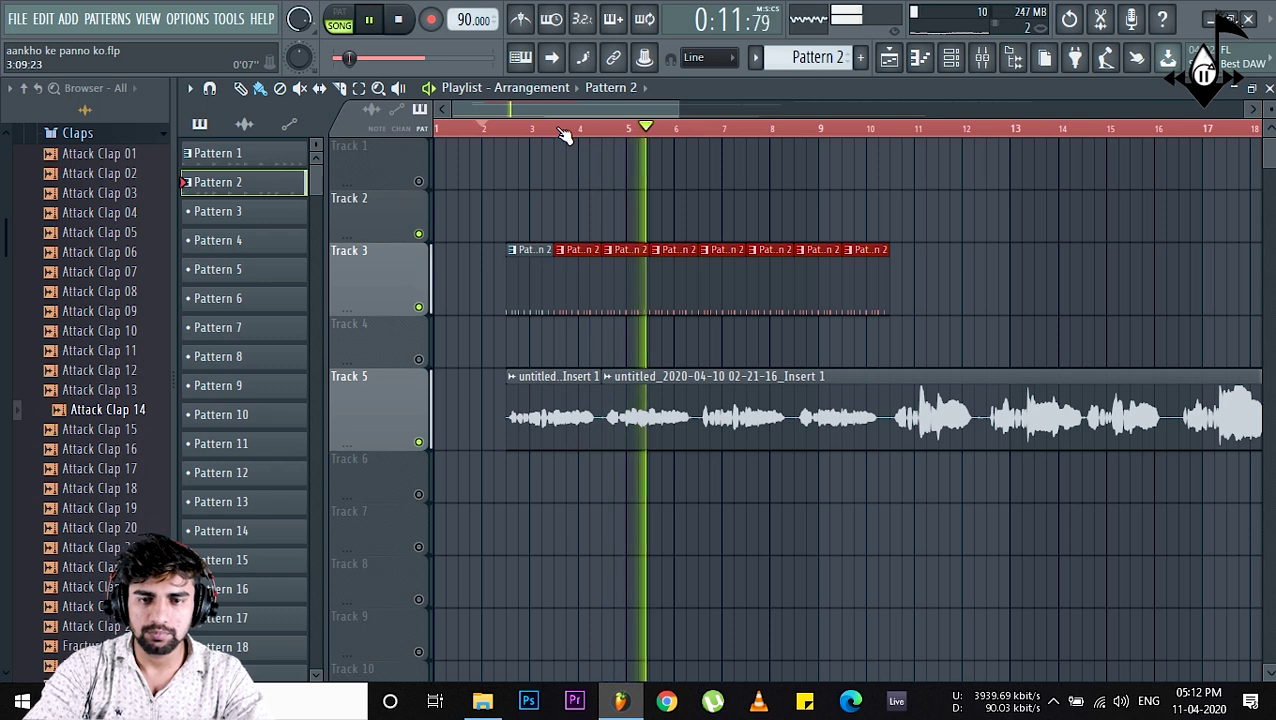
{"action": "key", "text": "space"}
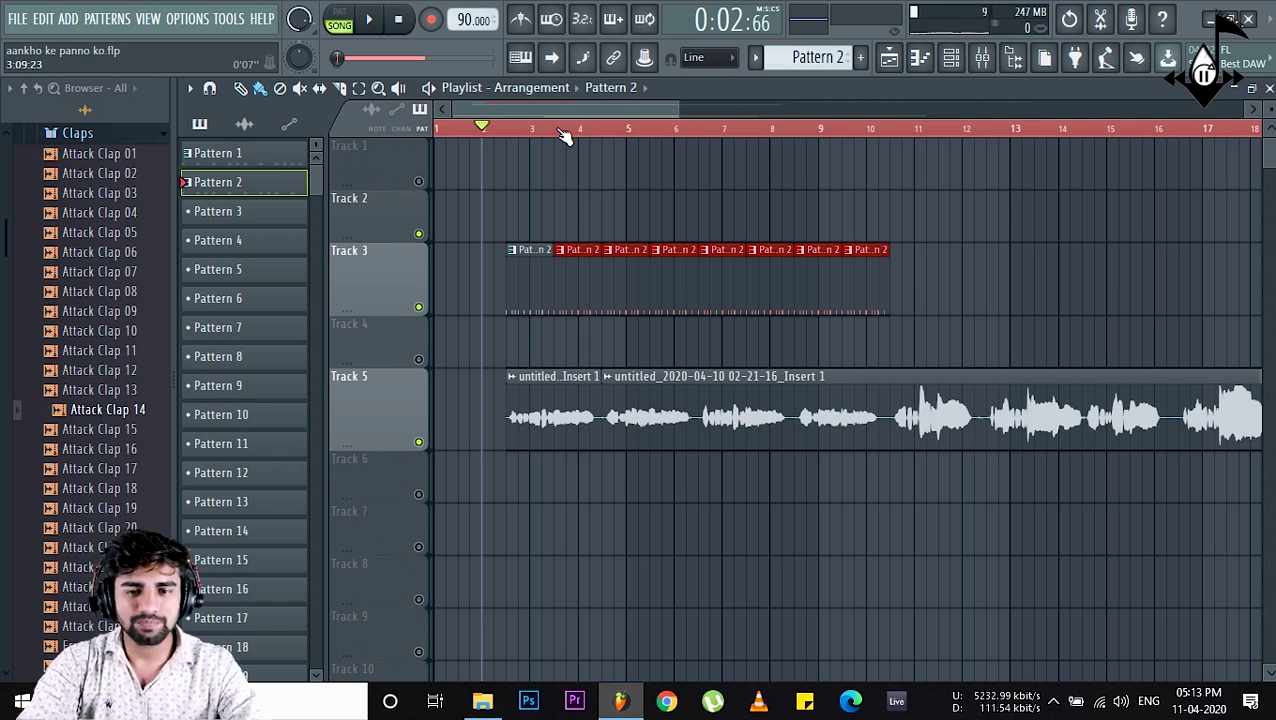
{"action": "left_click", "coordinate": [515, 179]}
{"action": "scroll", "coordinate": [521, 146], "scroll_direction": "up", "scroll_amount": 2}
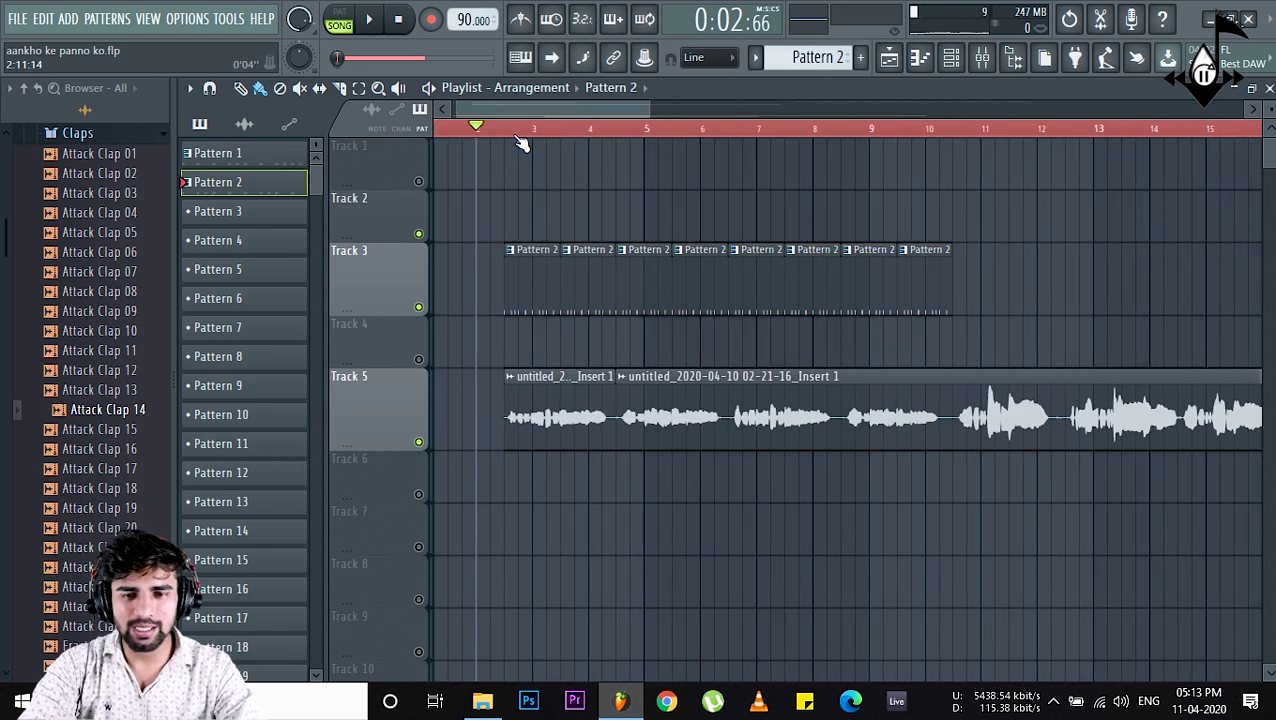
- Open Pattern 2 in the channel rack and clear its kick, snare and 808 CH steps
{"action": "double_click", "coordinate": [527, 279]}
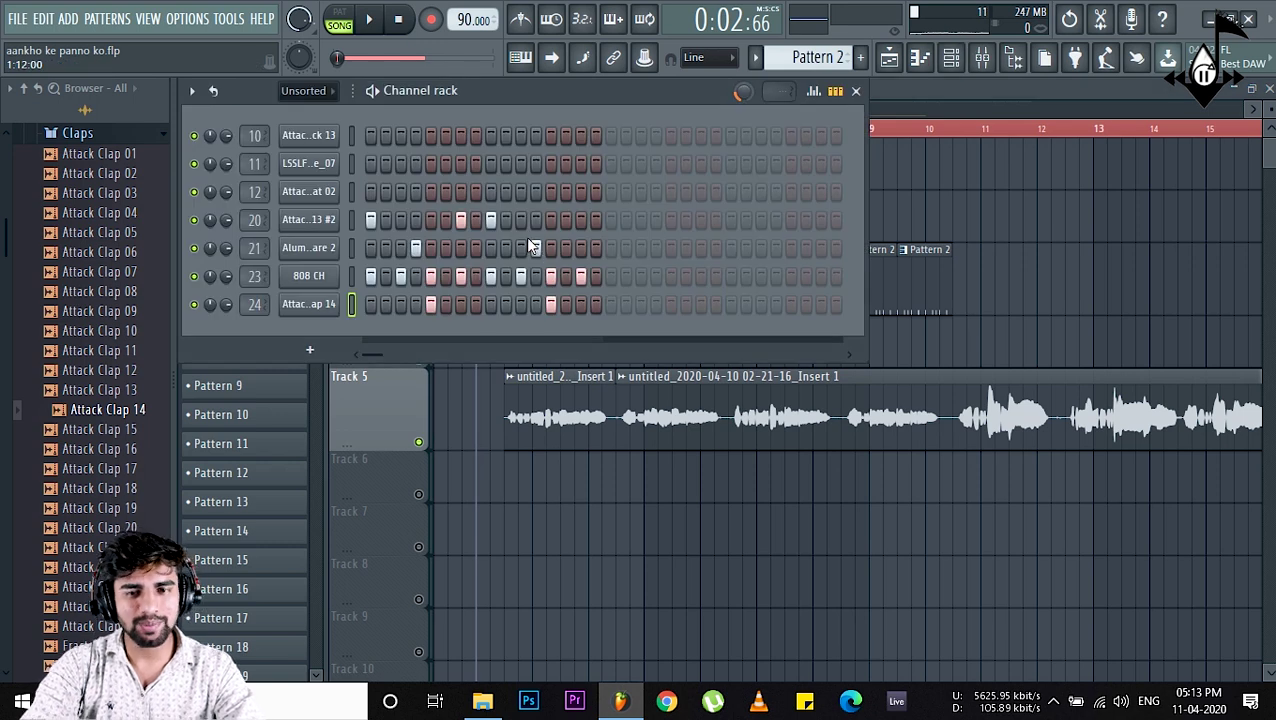
{"action": "left_click_drag", "start_coordinate": [495, 222], "coordinate": [352, 222]}
{"action": "left_click_drag", "start_coordinate": [370, 277], "coordinate": [590, 278]}
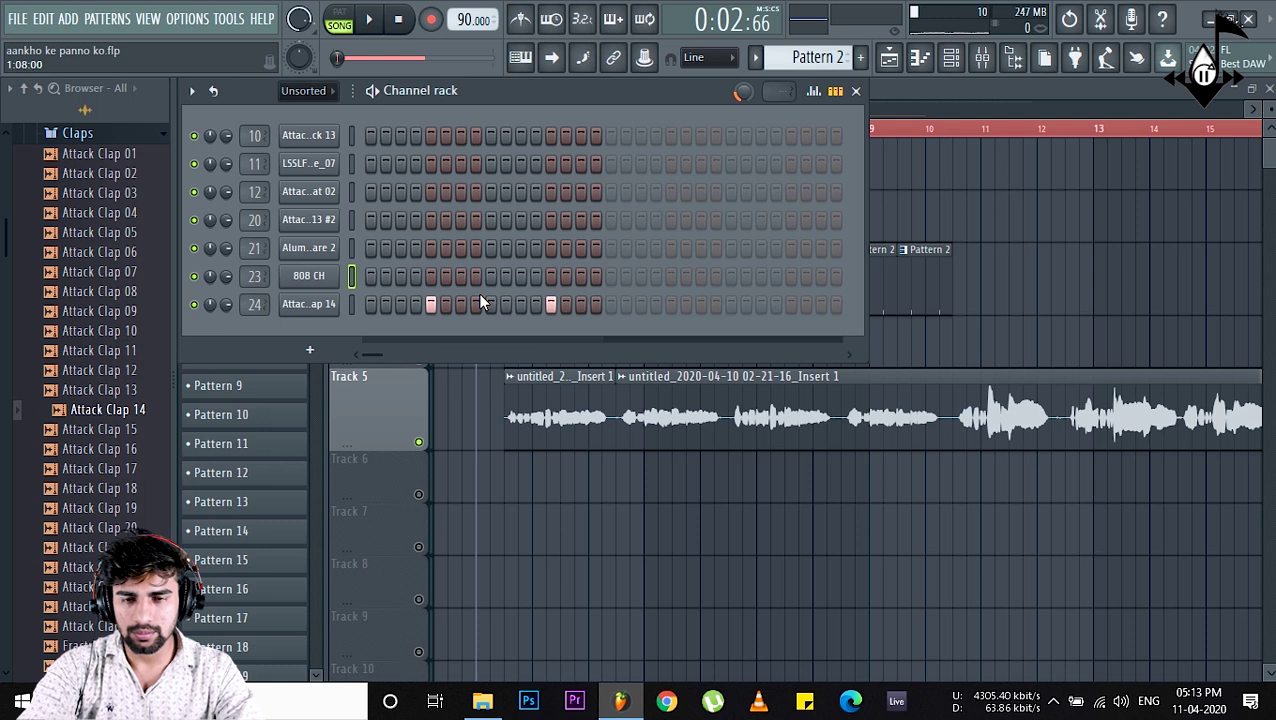
- Undo the step clearing, the painted playlist clips, and the clap and 808 CH step edits, leaving only kick and snare hits
{"action": "key", "text": "ctrl+alt+z"}
{"action": "key", "text": "ctrl+alt+z"}
{"action": "key", "text": "ctrl+alt+z"}
{"action": "key", "text": "ctrl+alt+z"}
{"action": "key", "text": "ctrl+alt+z"}
{"action": "key", "text": "ctrl+alt+z"}
{"action": "key", "text": "ctrl+alt+z"}
{"action": "key", "text": "ctrl+alt+z"}
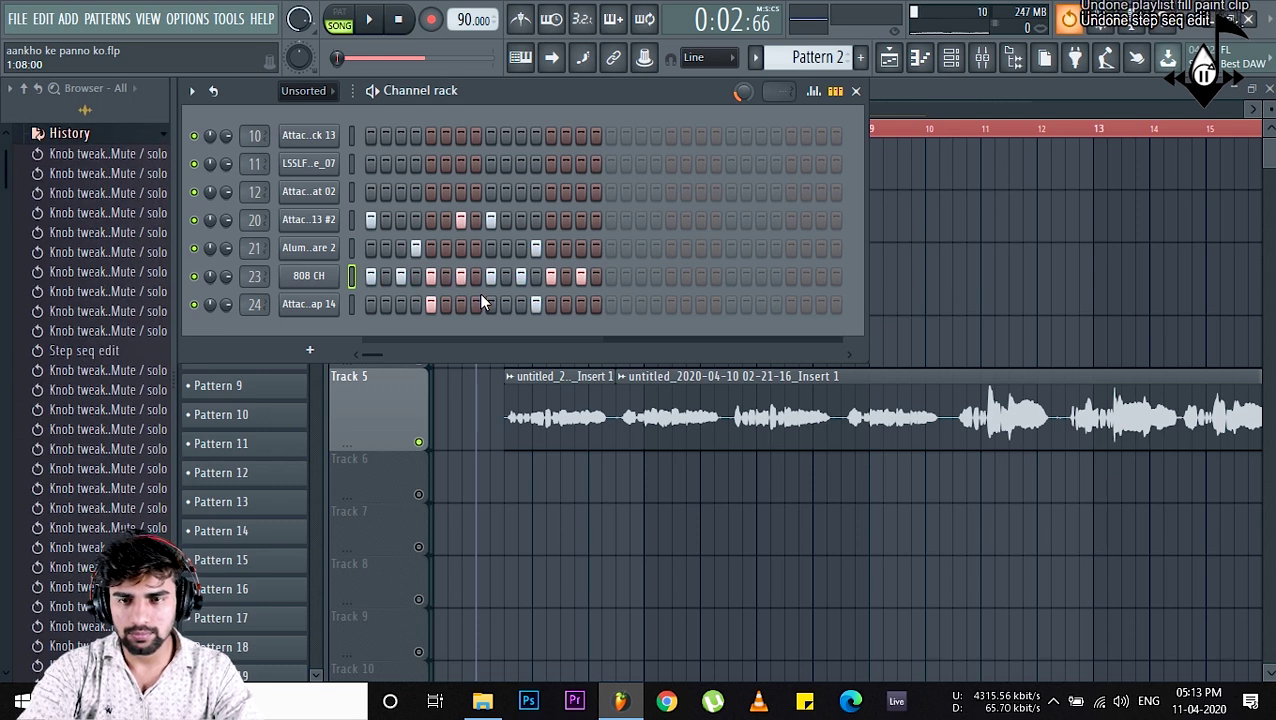
{"action": "key", "text": "ctrl+alt+z"}
{"action": "key", "text": "ctrl+alt+z"}
{"action": "key", "text": "ctrl+alt+z"}
{"action": "key", "text": "ctrl+alt+z"}
{"action": "key", "text": "ctrl+alt+z"}
{"action": "key", "text": "ctrl+alt+z"}
{"action": "key", "text": "ctrl+alt+z"}
{"action": "key", "text": "ctrl+alt+z"}
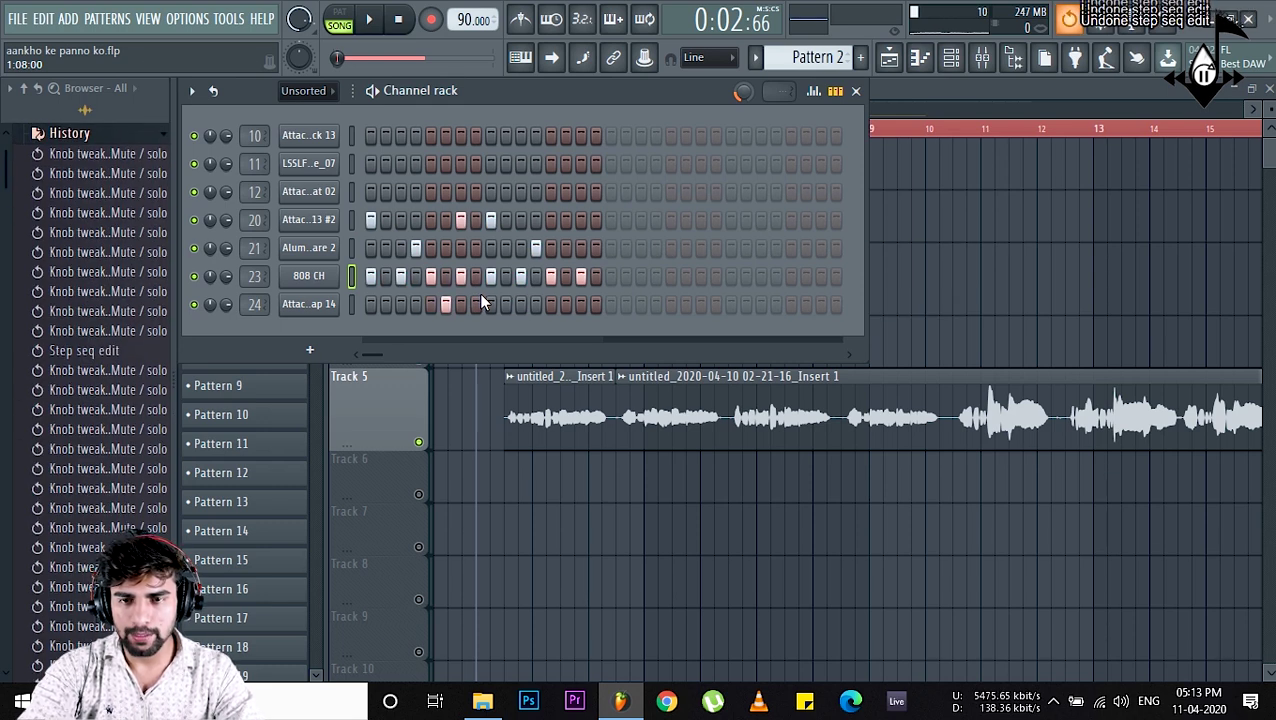
- Switch playback from song to pattern mode and play the kick and snare pattern
{"action": "key", "text": "space"}
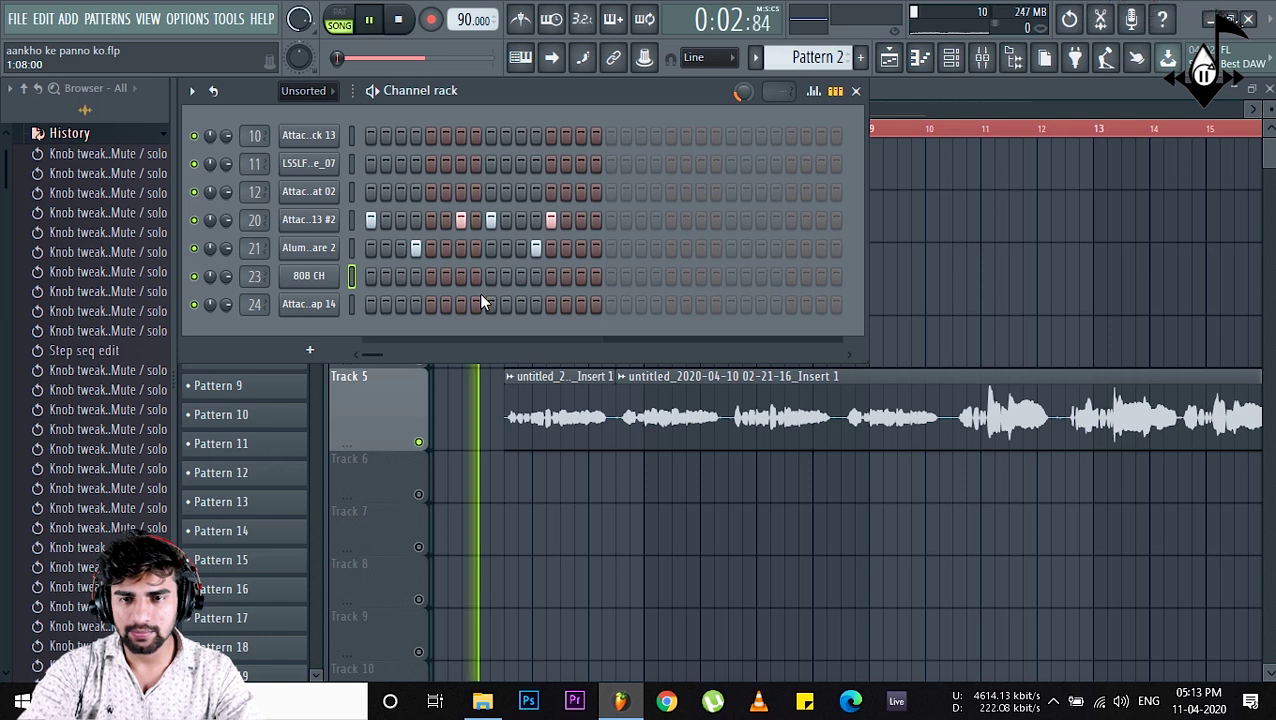
{"action": "key", "text": "space"}
{"action": "left_click", "coordinate": [339, 22]}
{"action": "key", "text": "space"}
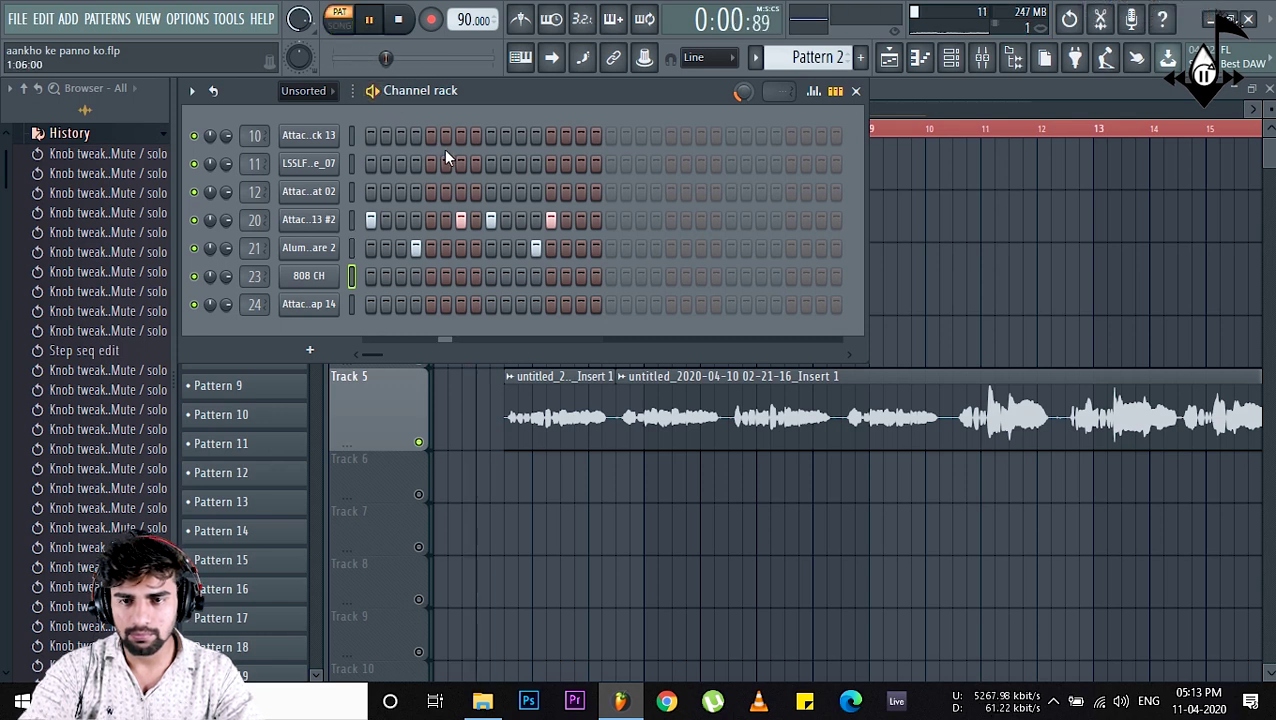
{"action": "key", "text": "space"}
- Undo more step edits until the snare hits only on step 5 and the kick on steps 1, 7, 9 and 13
{"action": "key", "text": "ctrl+alt+z"}
{"action": "key", "text": "ctrl+alt+z"}
{"action": "key", "text": "ctrl+alt+z"}
{"action": "key", "text": "ctrl+alt+z"}
{"action": "key", "text": "ctrl+alt+z"}
{"action": "key", "text": "ctrl+alt+z"}
{"action": "key", "text": "ctrl+alt+z"}
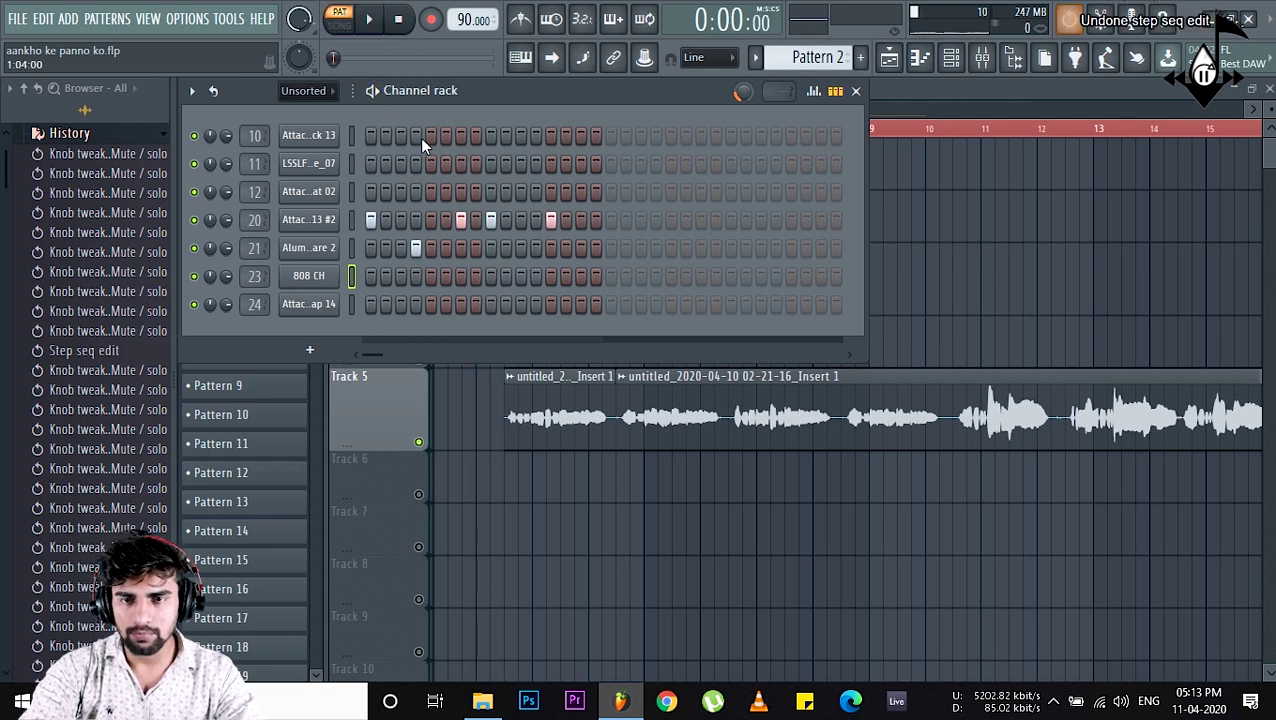
{"action": "key", "text": "ctrl+alt+z"}
{"action": "key", "text": "ctrl+alt+z"}
{"action": "key", "text": "ctrl+alt+z"}
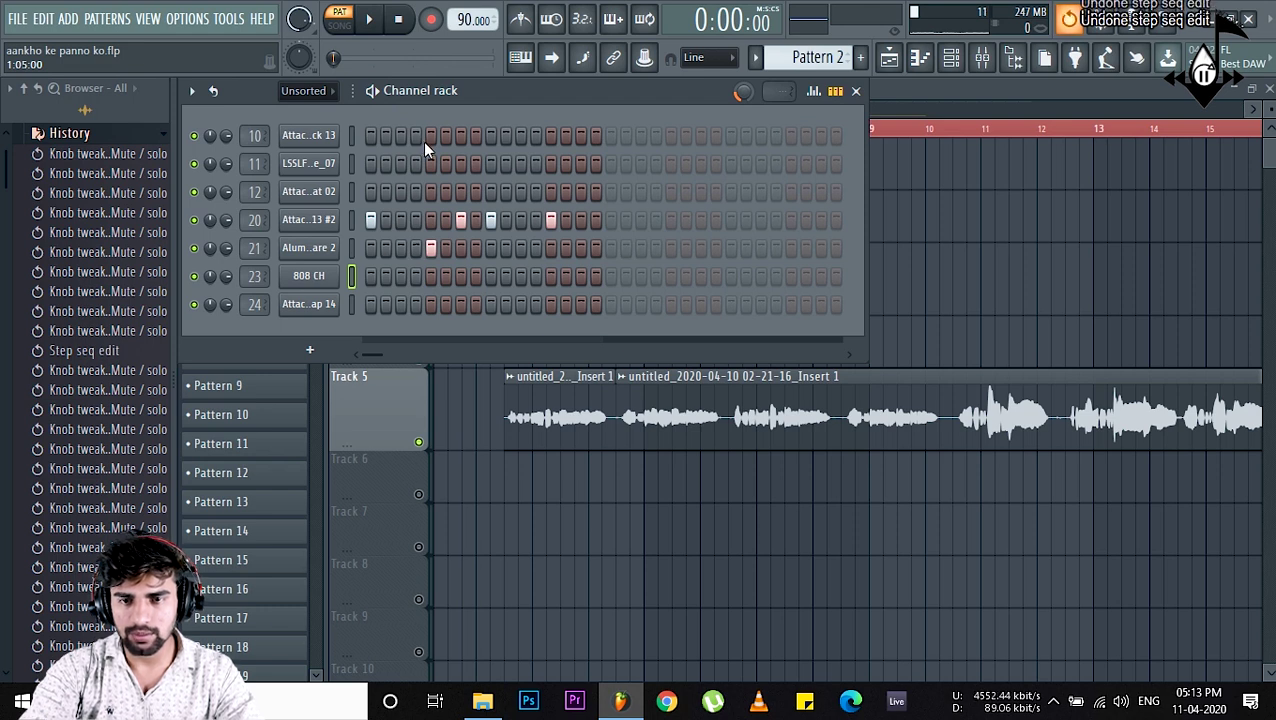
- Play the pattern and undo kick edits until the kick falls on steps 1, 5, 9 and 13
{"action": "key", "text": "space"}
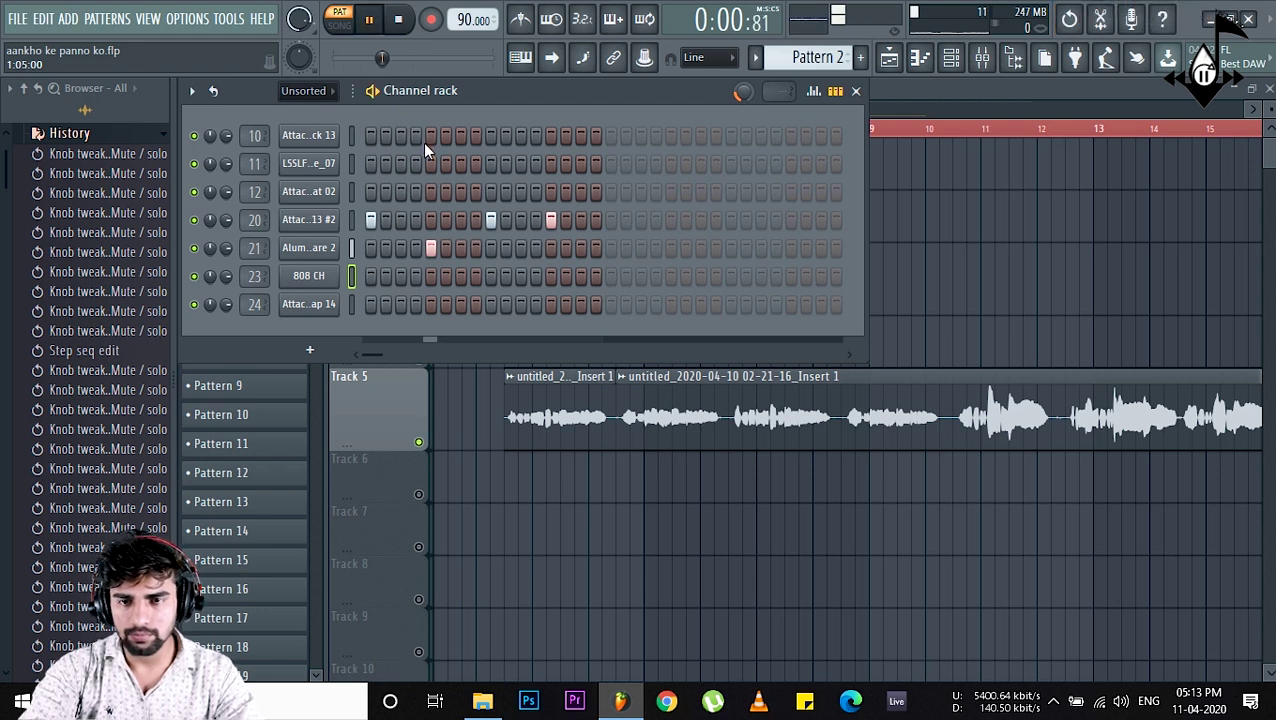
{"action": "key", "text": "space"}
{"action": "key", "text": "ctrl+alt+z"}
{"action": "key", "text": "space"}
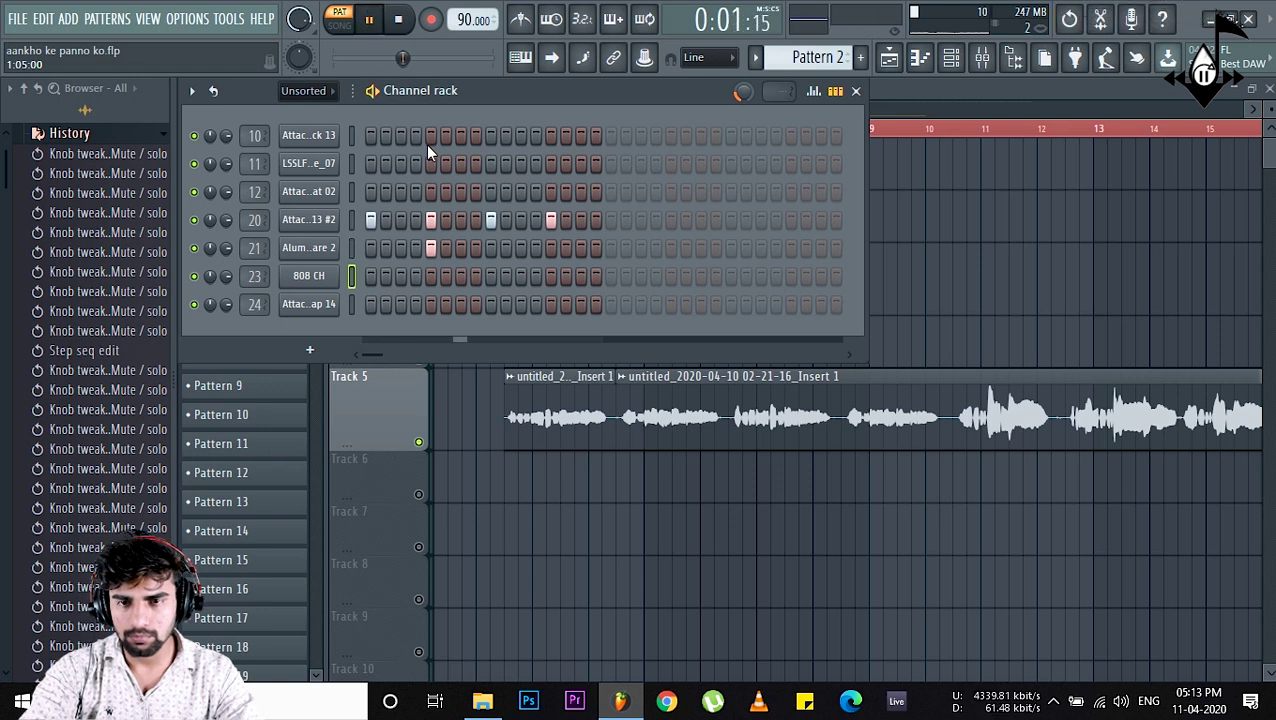
- Undo further snare edits until the snare falls on steps 5 and 13, and play the pattern
{"action": "key", "text": "ctrl+alt+z"}
{"action": "key", "text": "ctrl+alt+z"}
{"action": "key", "text": "ctrl+alt+z"}
{"action": "key", "text": "ctrl+alt+z"}
{"action": "key", "text": "ctrl+alt+z"}
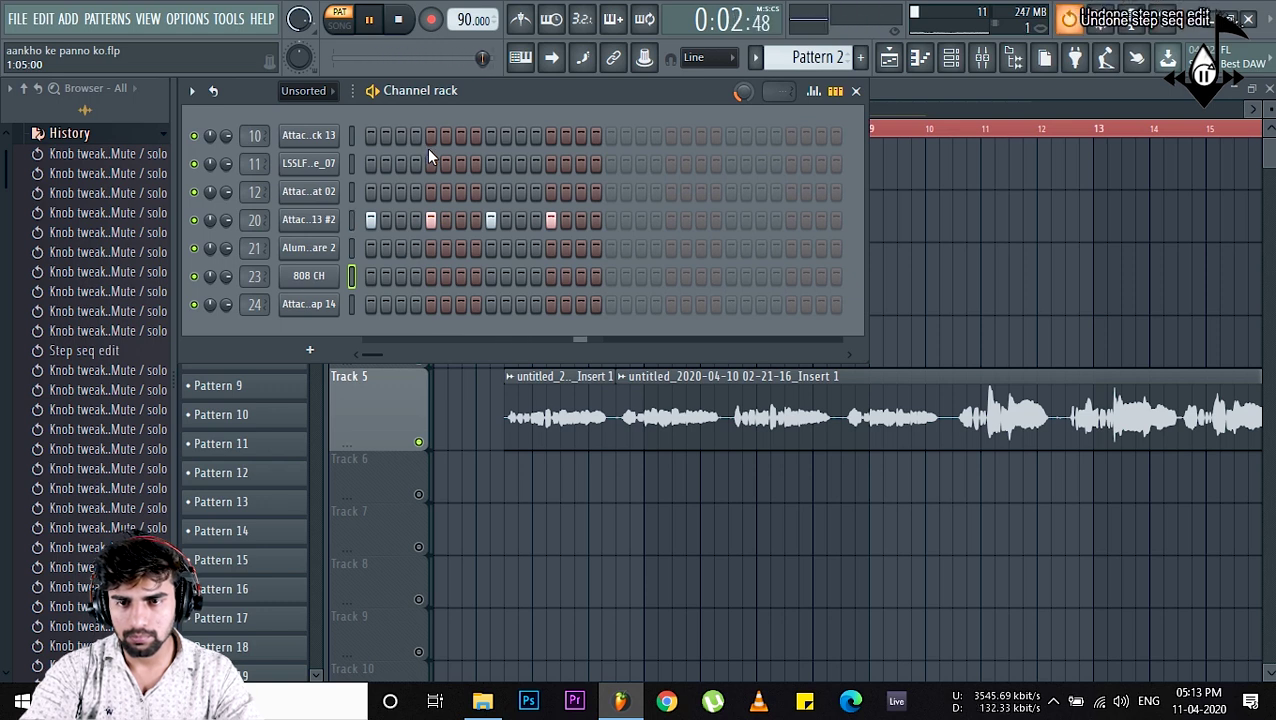
{"action": "key", "text": "ctrl+alt+z"}
{"action": "key", "text": "space"}
{"action": "key", "text": "space"}
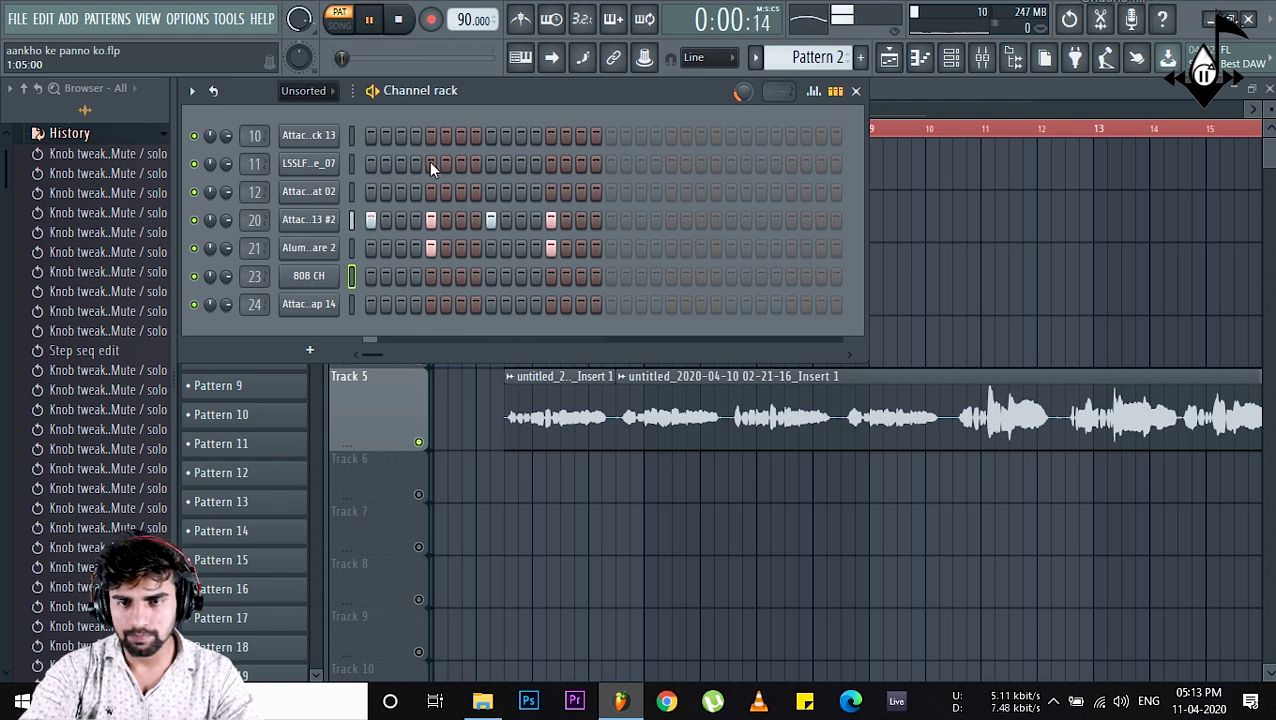
- Step back through the edit history until the kick falls on steps 1, 7 and 11, and play the pattern
{"action": "key", "text": "space"}
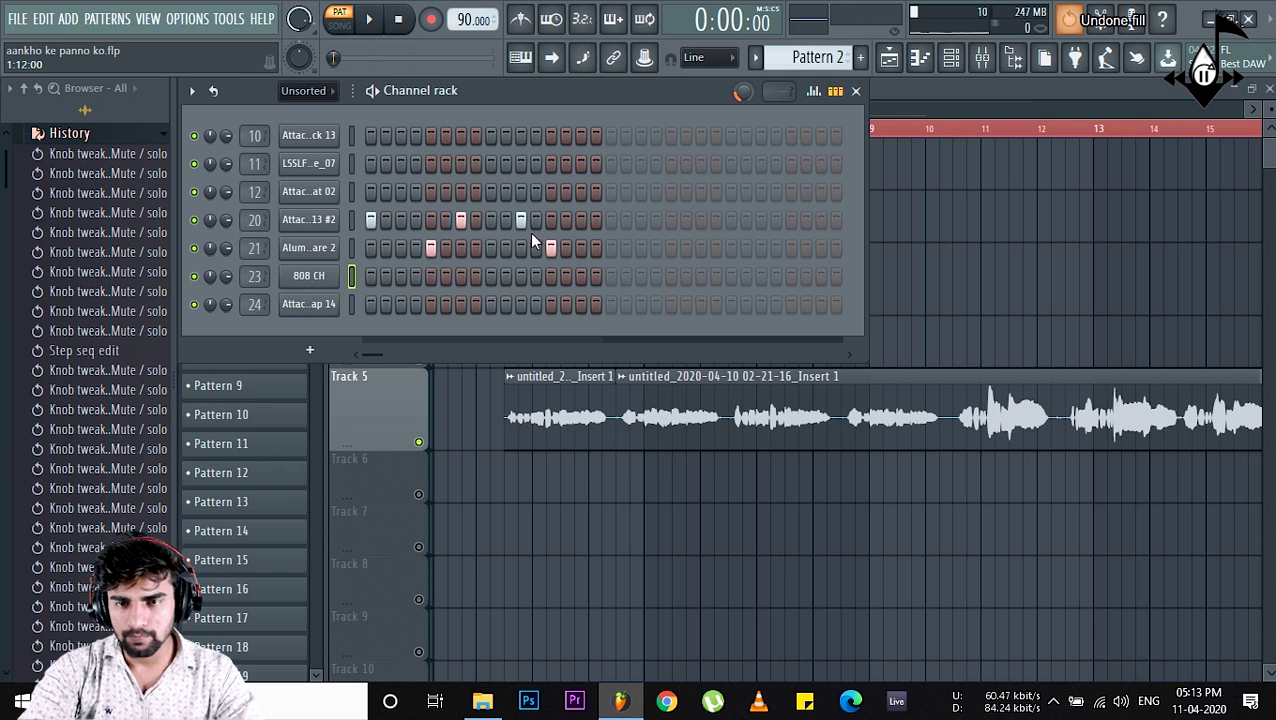
{"action": "key", "text": "space"}
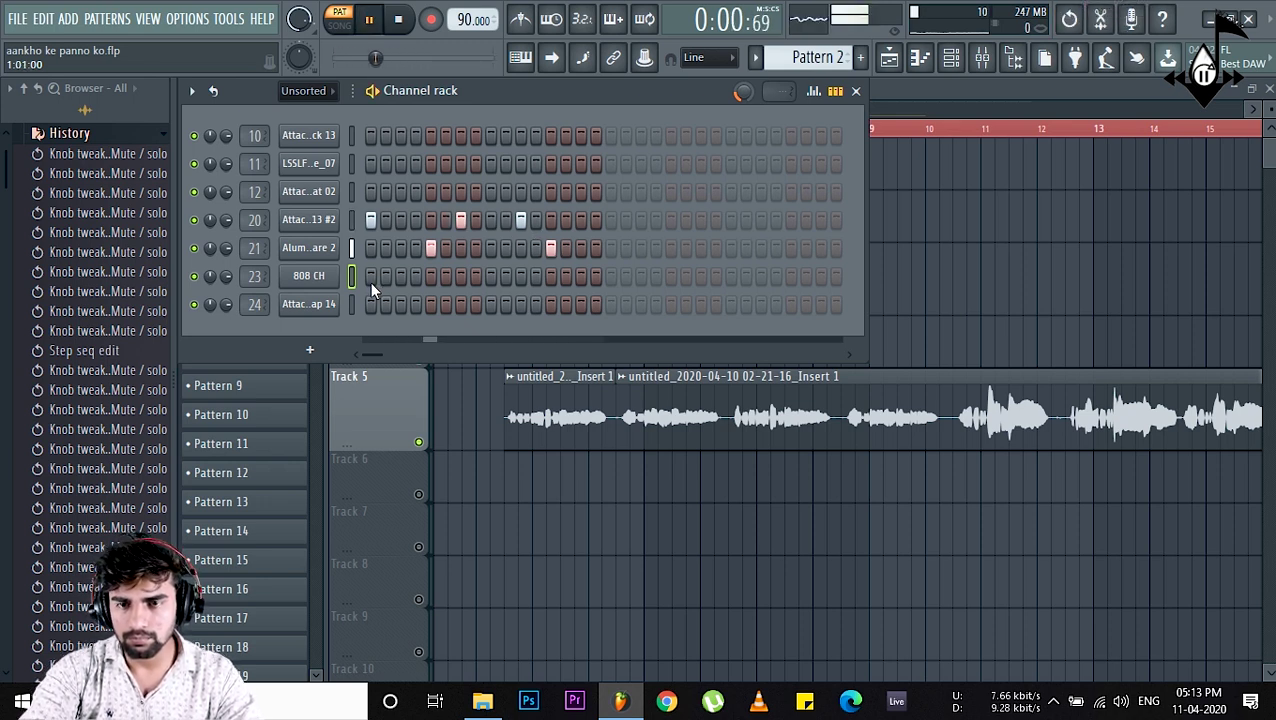
{"action": "key", "text": "space"}
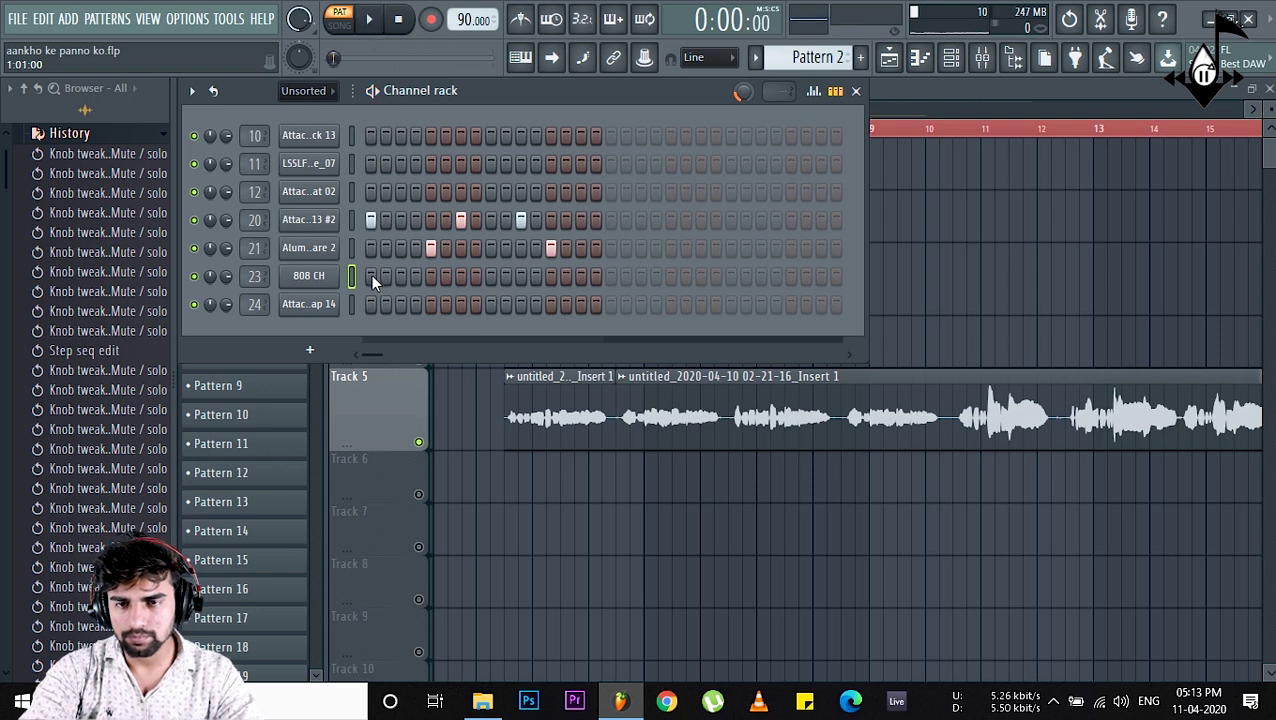
- Fill every second step of the 808 CH channel and play the pattern
{"action": "right_click", "coordinate": [336, 276]}
{"action": "left_click", "coordinate": [560, 333]}
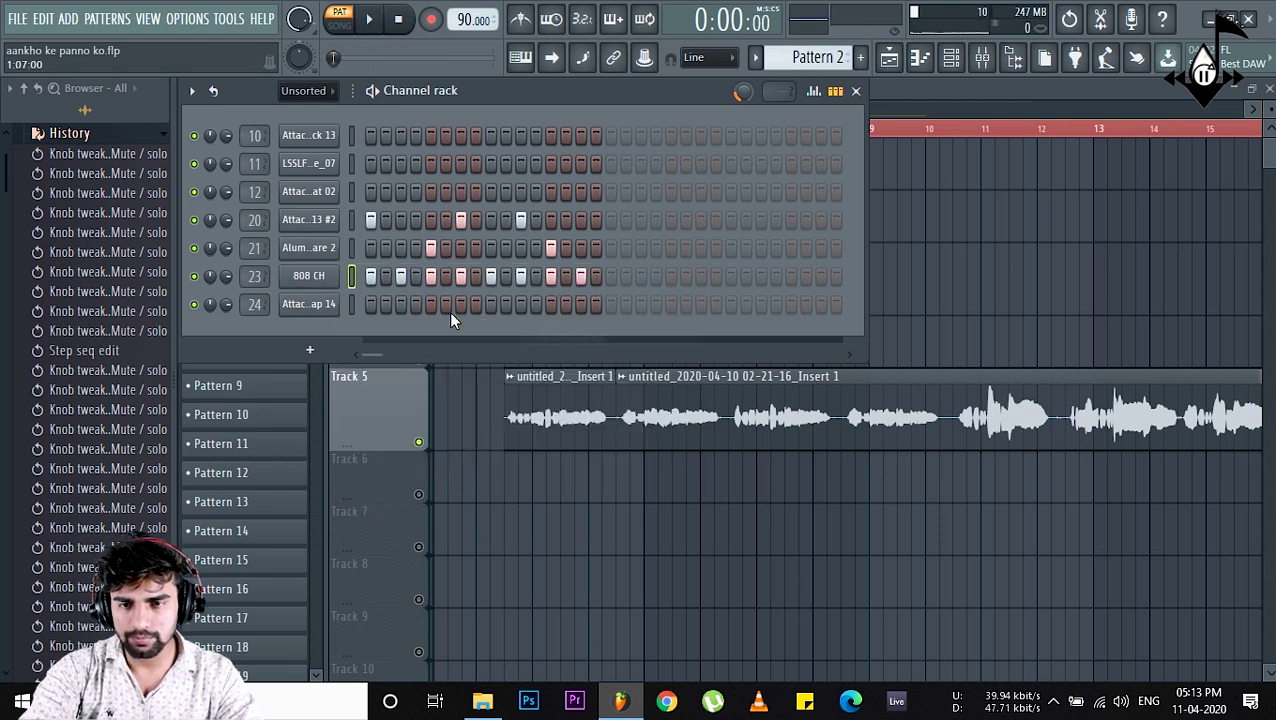
{"action": "key", "text": "space"}
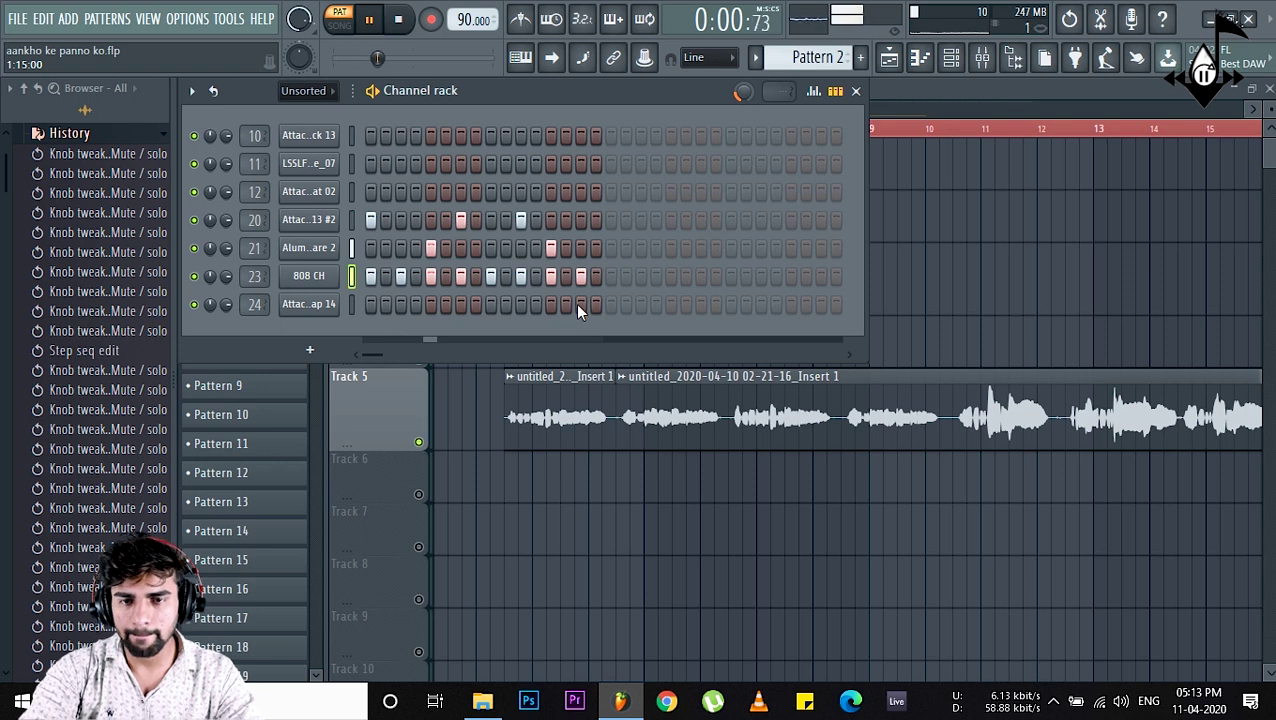
{"action": "key", "text": "space"}
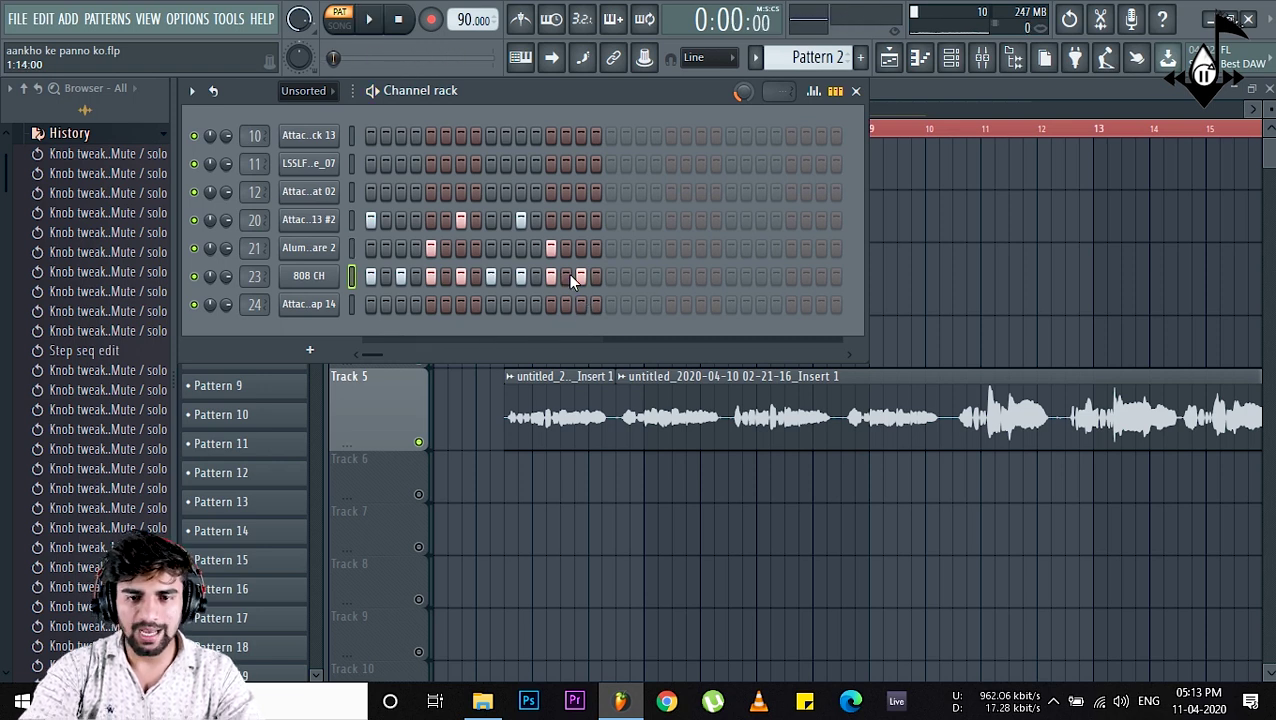
- Add 808 CH hits on steps 14 and 16 and play the pattern
{"action": "left_click", "coordinate": [590, 277]}
{"action": "key", "text": "space"}
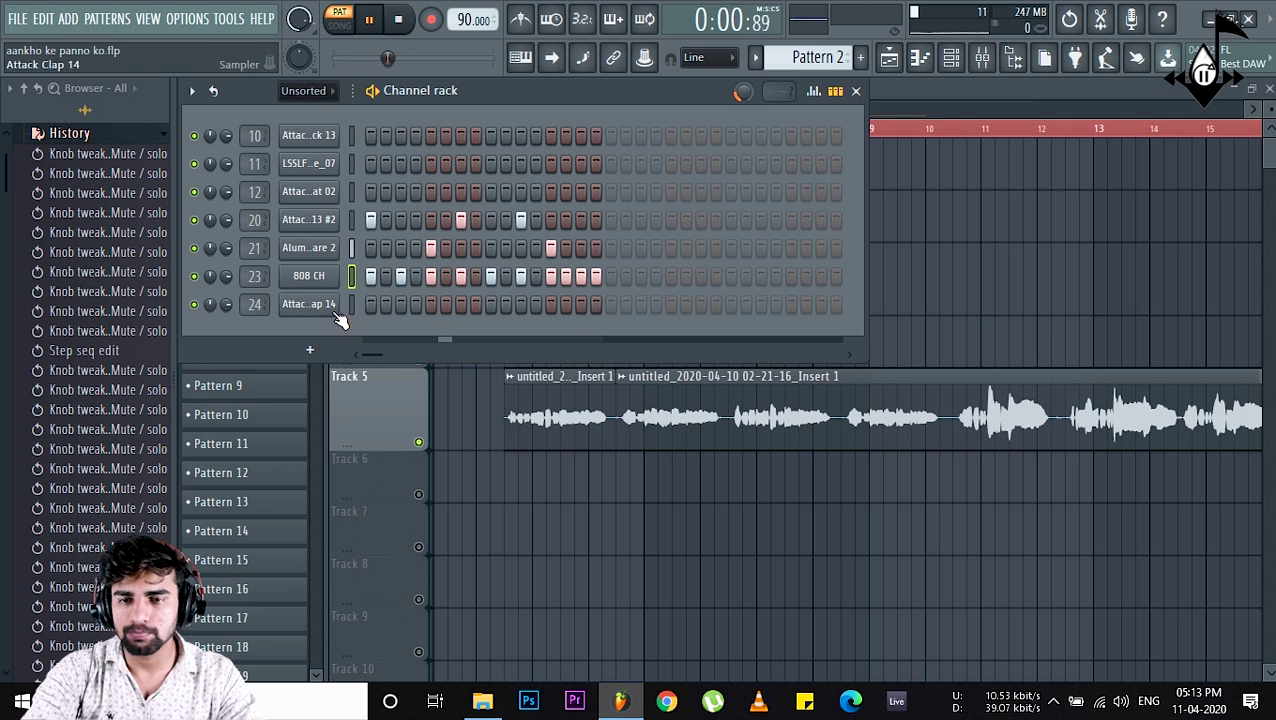
{"action": "key", "text": "space"}
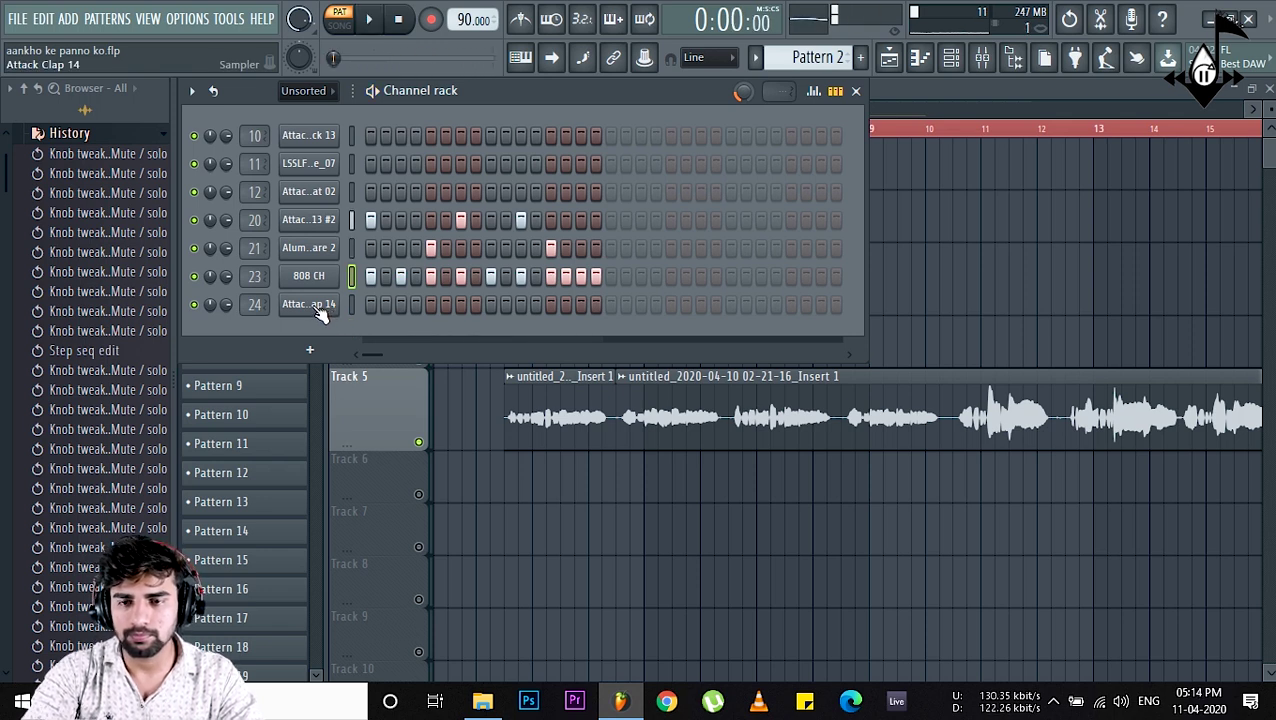
- Try Attack Clap 14 hits on steps 10, 11 and 12 while playing the pattern
{"action": "left_click", "coordinate": [505, 304]}
{"action": "left_click", "coordinate": [520, 304]}
{"action": "left_click", "coordinate": [535, 304]}
{"action": "key", "text": "space"}
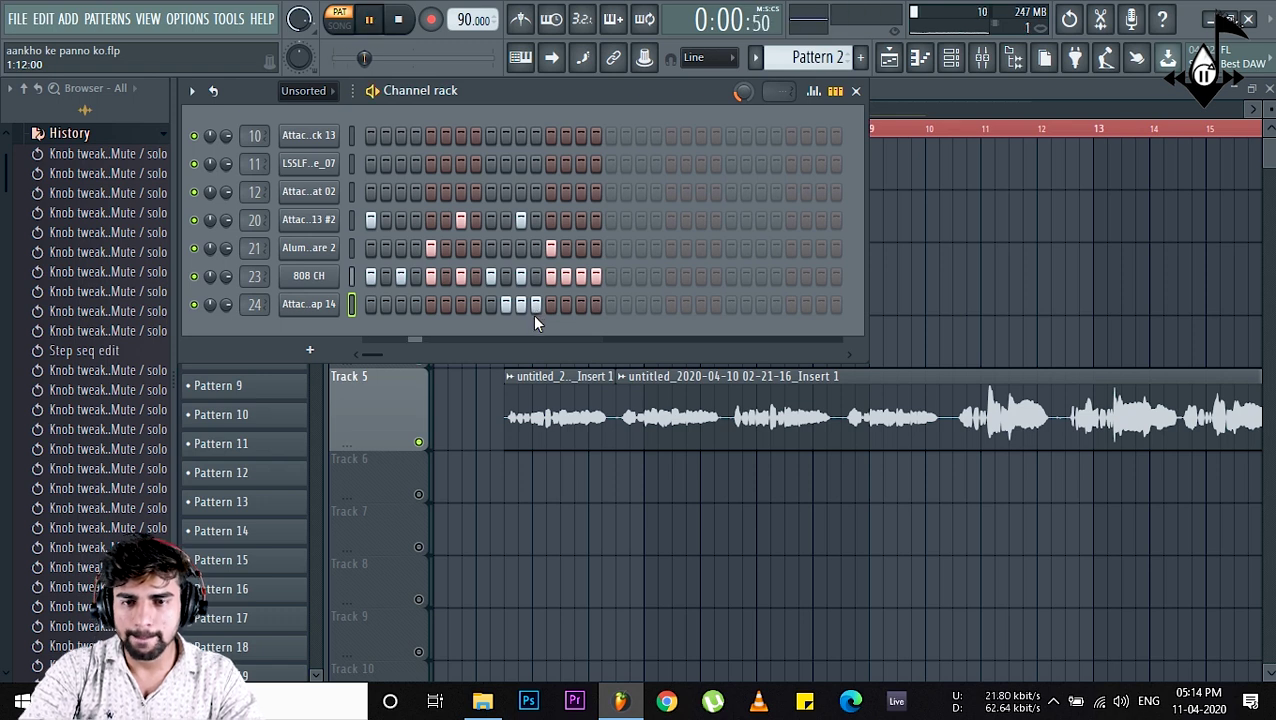
{"action": "key", "text": "space"}
- Try the Attack Clap 14 hits on steps 12 and 14 instead while playing the pattern
{"action": "left_click", "coordinate": [520, 304]}
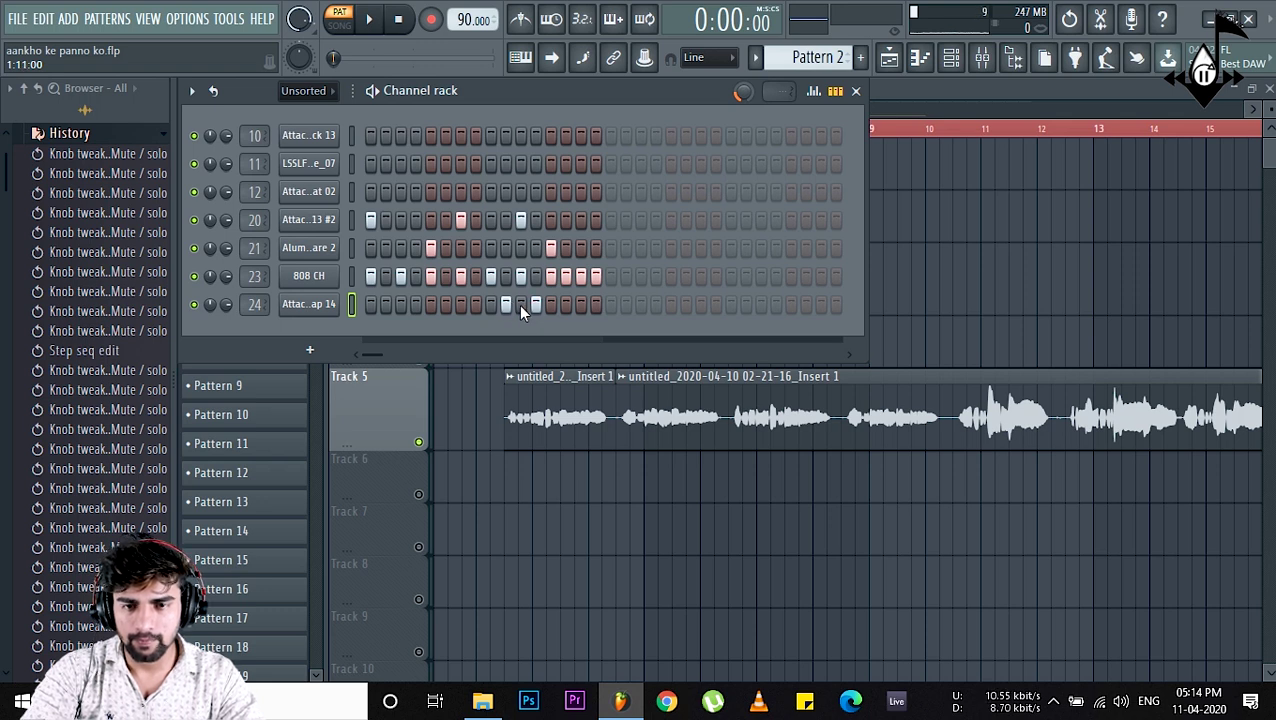
{"action": "left_click", "coordinate": [565, 304]}
{"action": "key", "text": "space"}
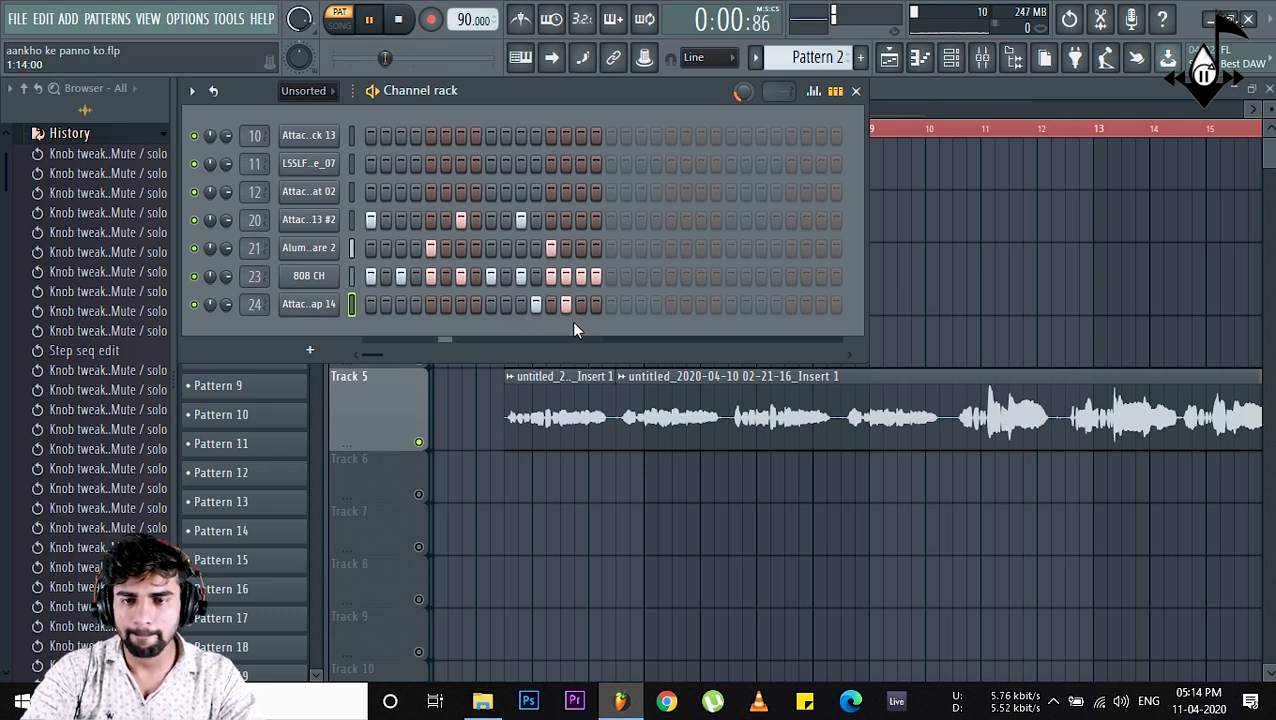
{"action": "left_click", "coordinate": [535, 304]}
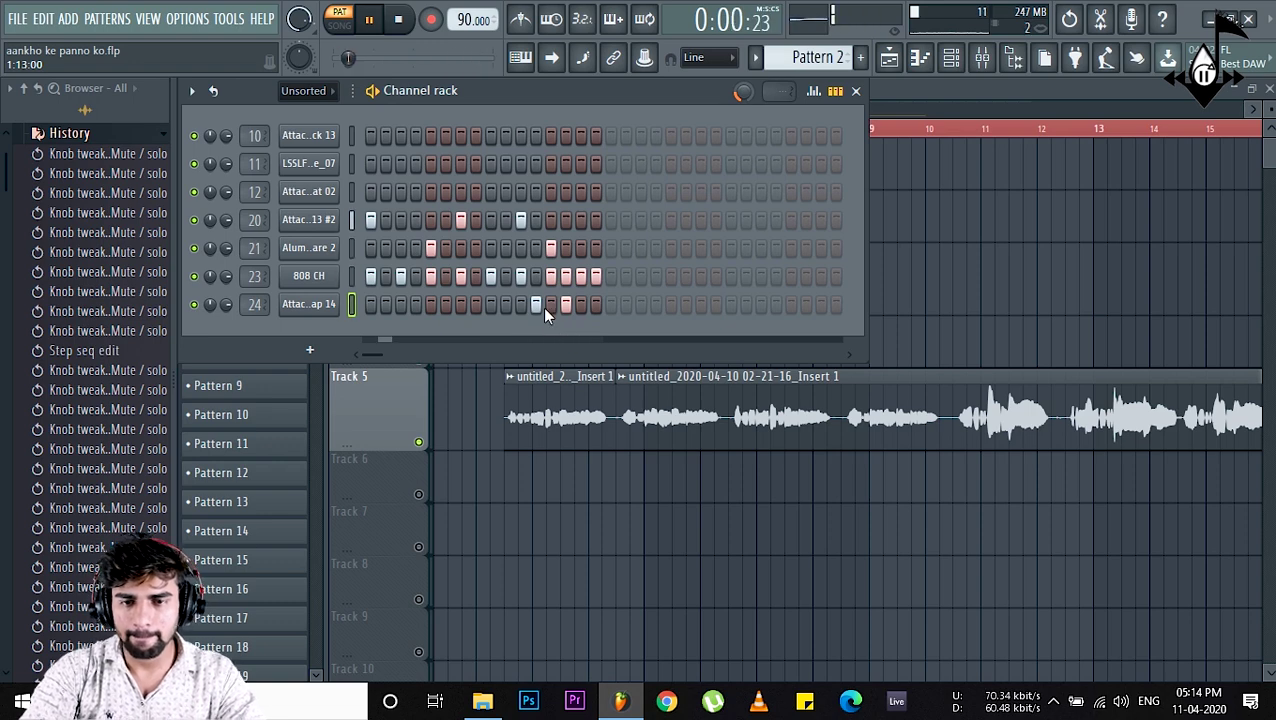
{"action": "left_click", "coordinate": [563, 304]}
{"action": "key", "text": "space"}
- Delete the Attack Clap 14 channel and play the remaining kick, snare and hat pattern
{"action": "right_click", "coordinate": [313, 314]}
{"action": "left_click", "coordinate": [396, 502]}
{"action": "left_click", "coordinate": [731, 412]}
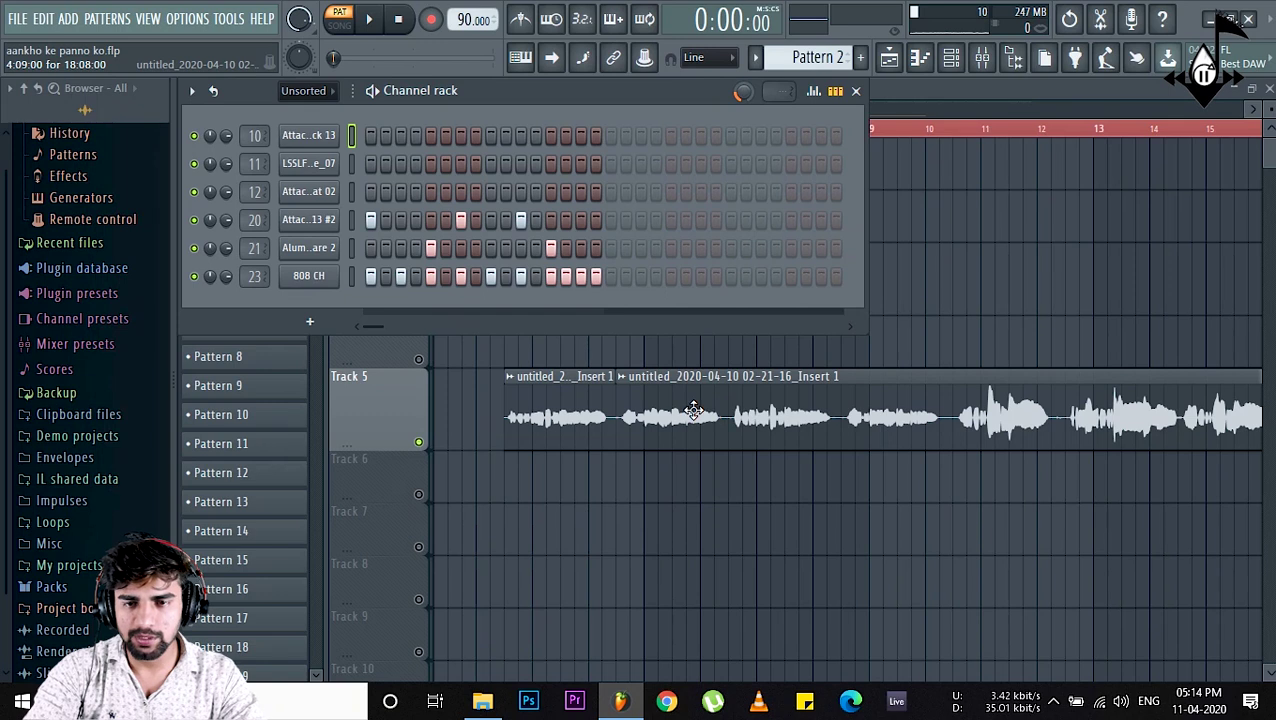
{"action": "key", "text": "space"}
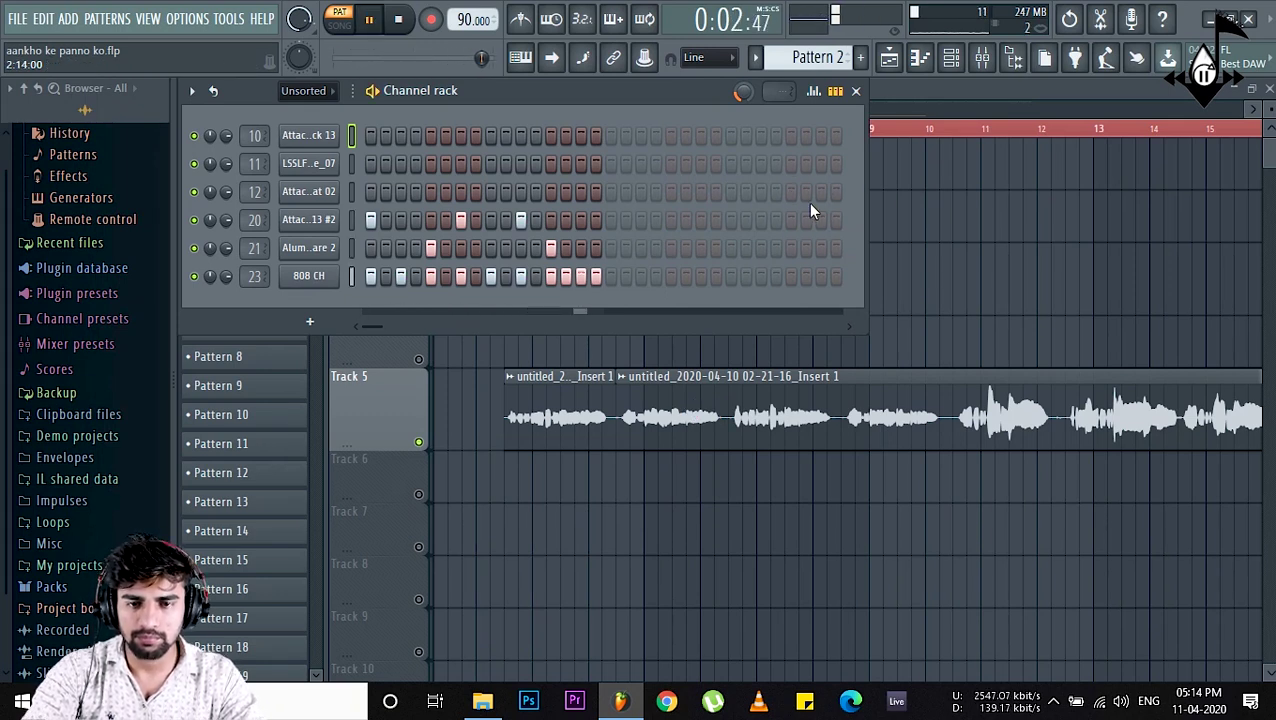
{"action": "key", "text": "space"}
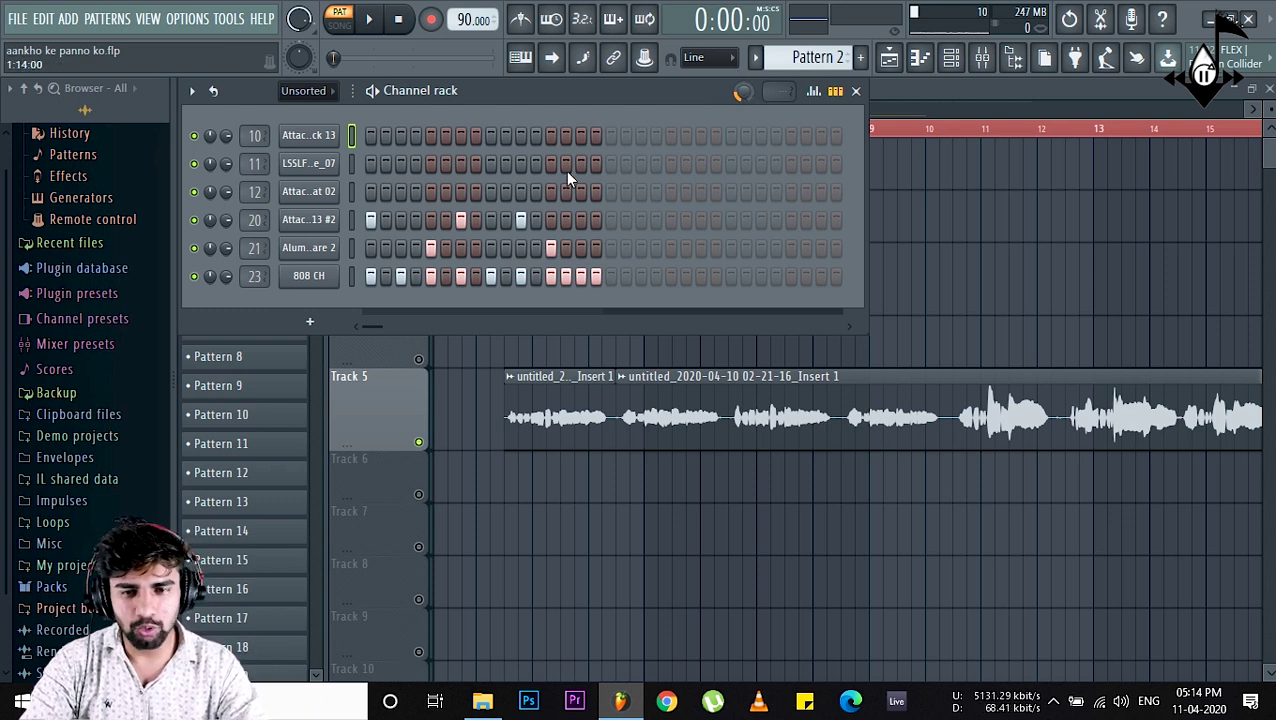
- Close the channel rack and paint eleven more Pattern 2 clips along Track 3 after the first one, up to about bar 14
{"action": "left_click", "coordinate": [901, 114]}
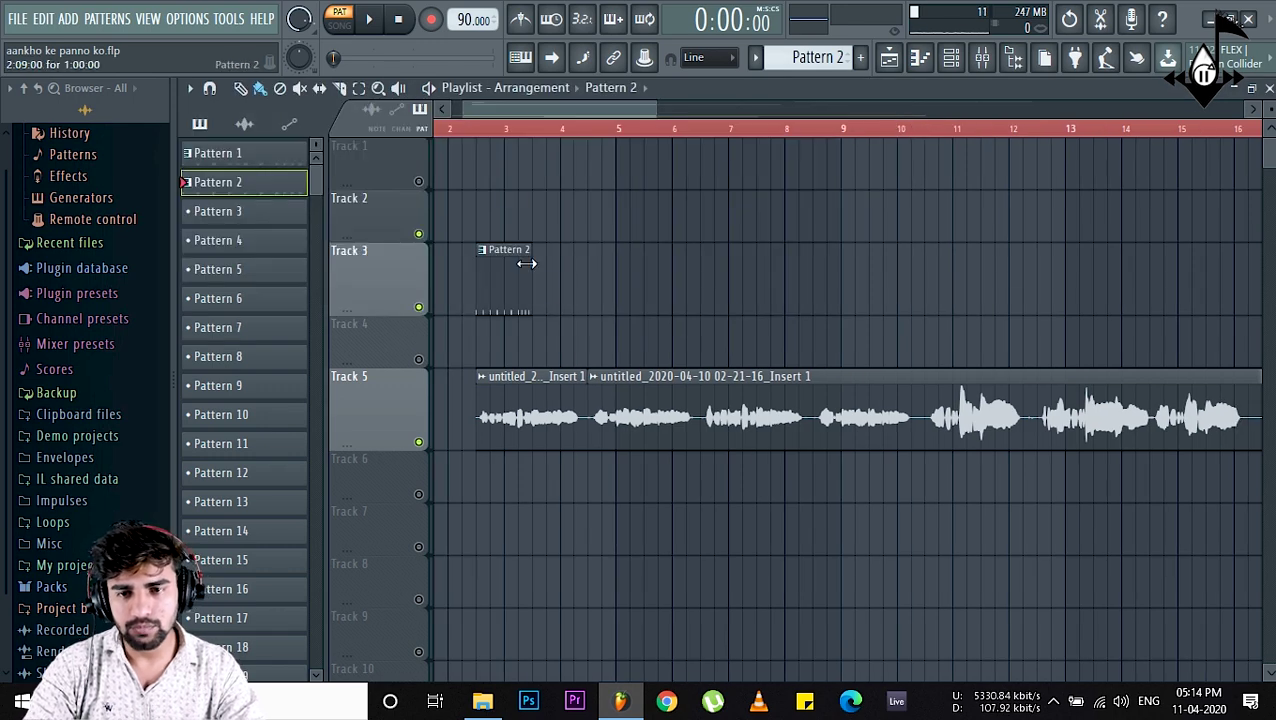
{"action": "left_click_drag", "start_coordinate": [541, 287], "coordinate": [1118, 280]}
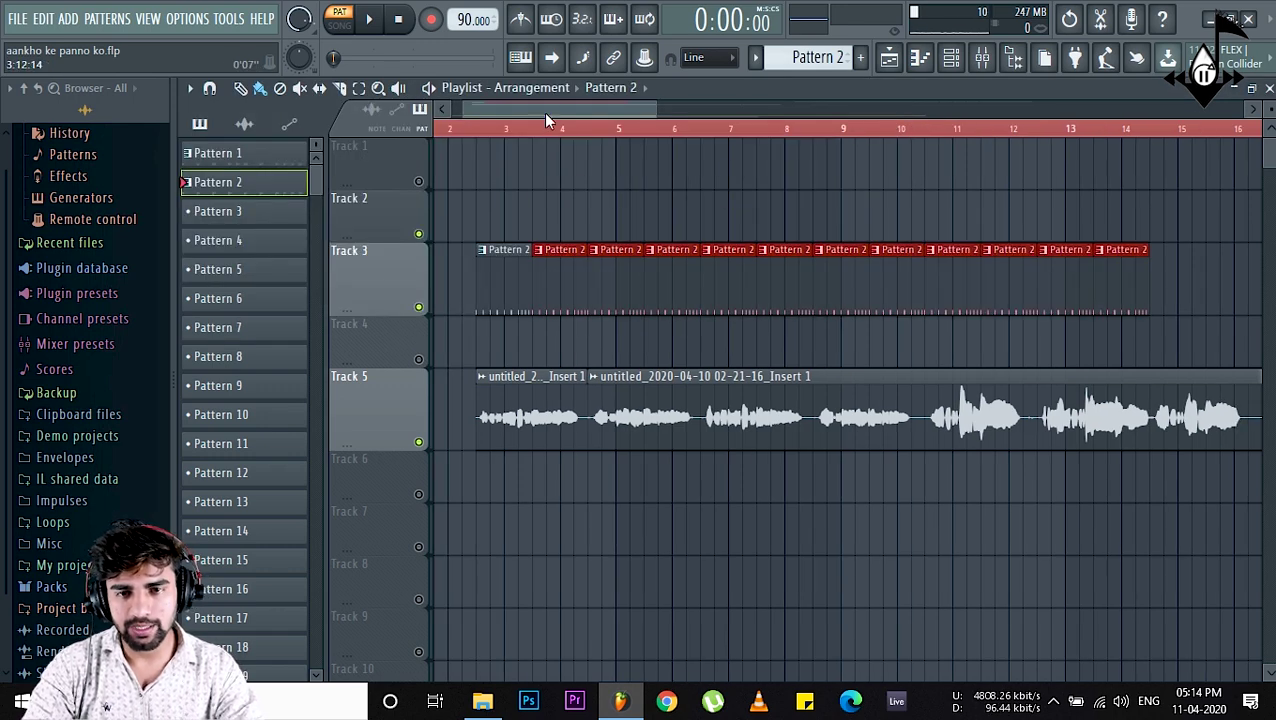
- Add a Pattern 2 clip before the first one on Track 3 and set the song-mode playback position to its start
{"action": "left_click_drag", "start_coordinate": [543, 112], "coordinate": [283, 120]}
{"action": "left_click_drag", "start_coordinate": [460, 282], "coordinate": [476, 282]}
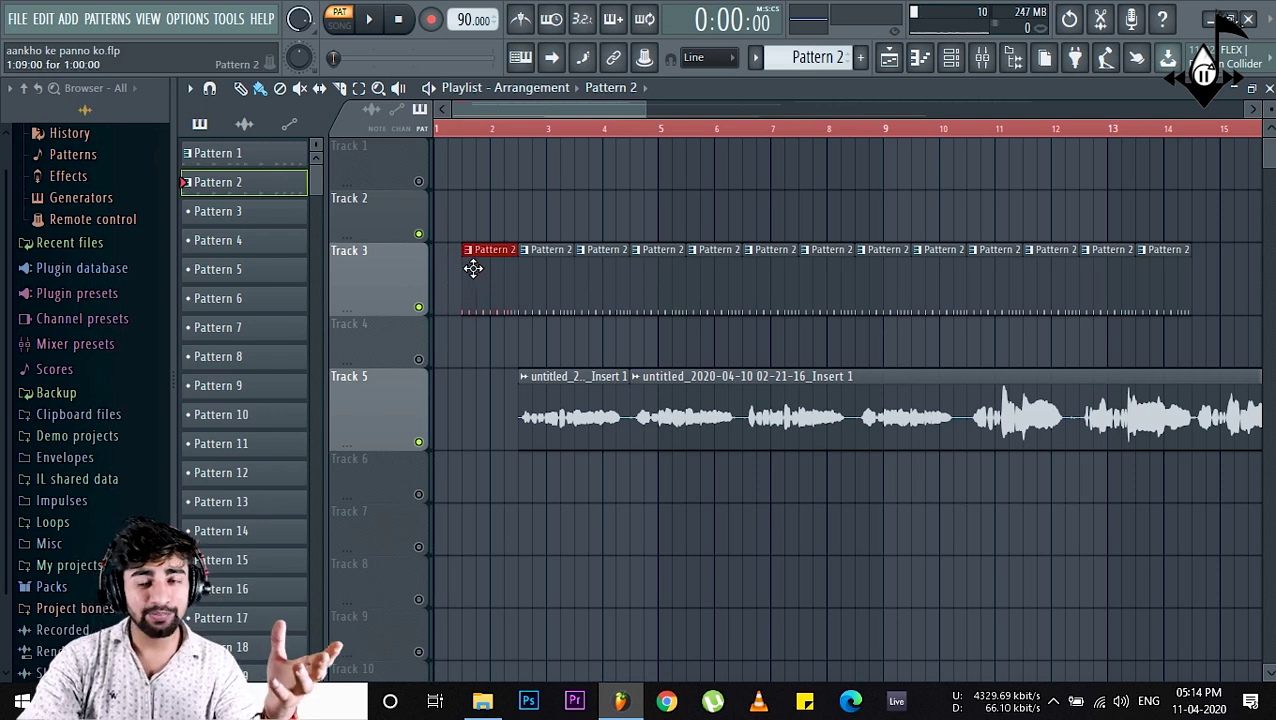
{"action": "left_click", "coordinate": [463, 131]}
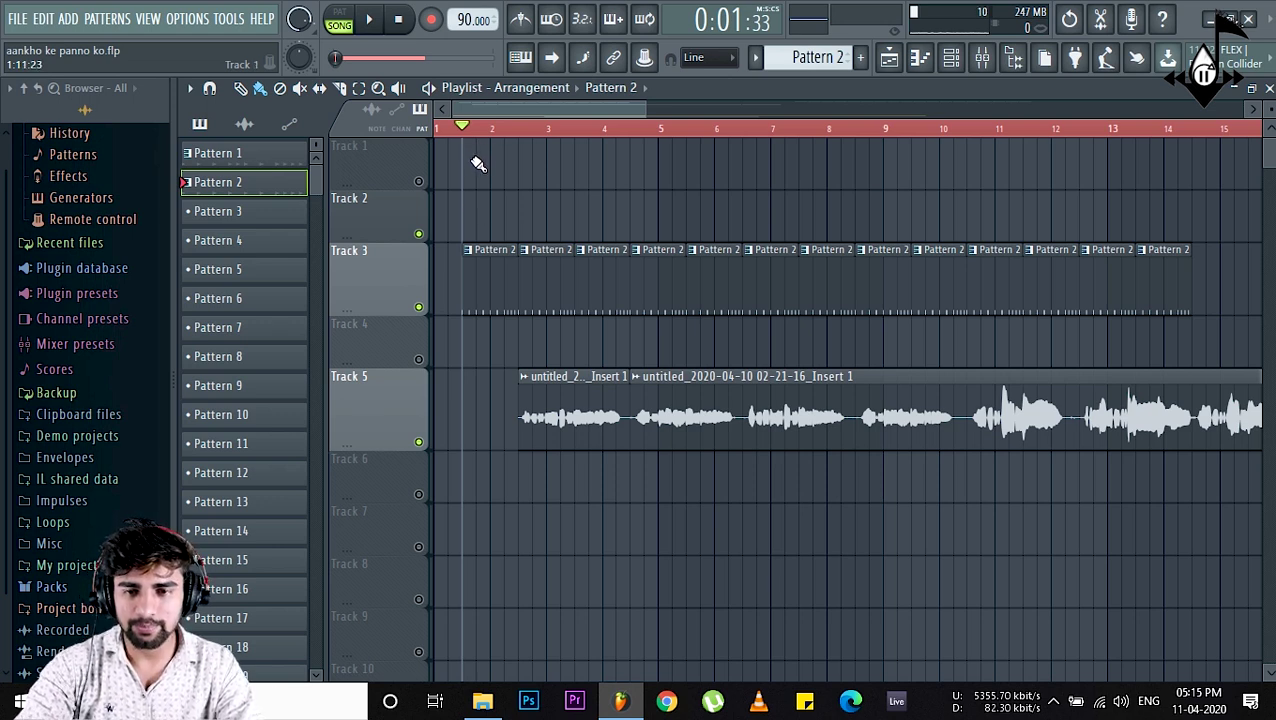
- Play the arrangement from its start to check the Pattern 2 drums against the recorded vocal on Track 5
{"action": "left_click", "coordinate": [447, 129]}
{"action": "key", "text": "space"}
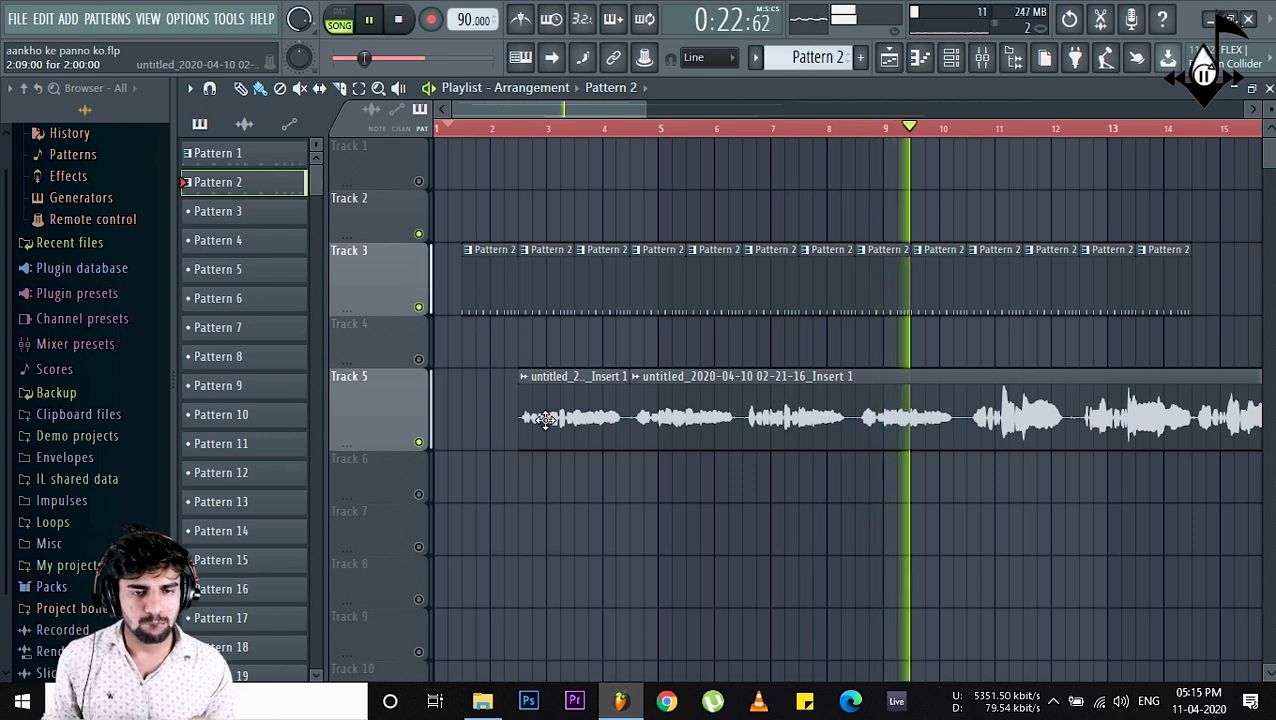
{"action": "scroll", "coordinate": [1077, 245], "scroll_direction": "down", "scroll_amount": 1}
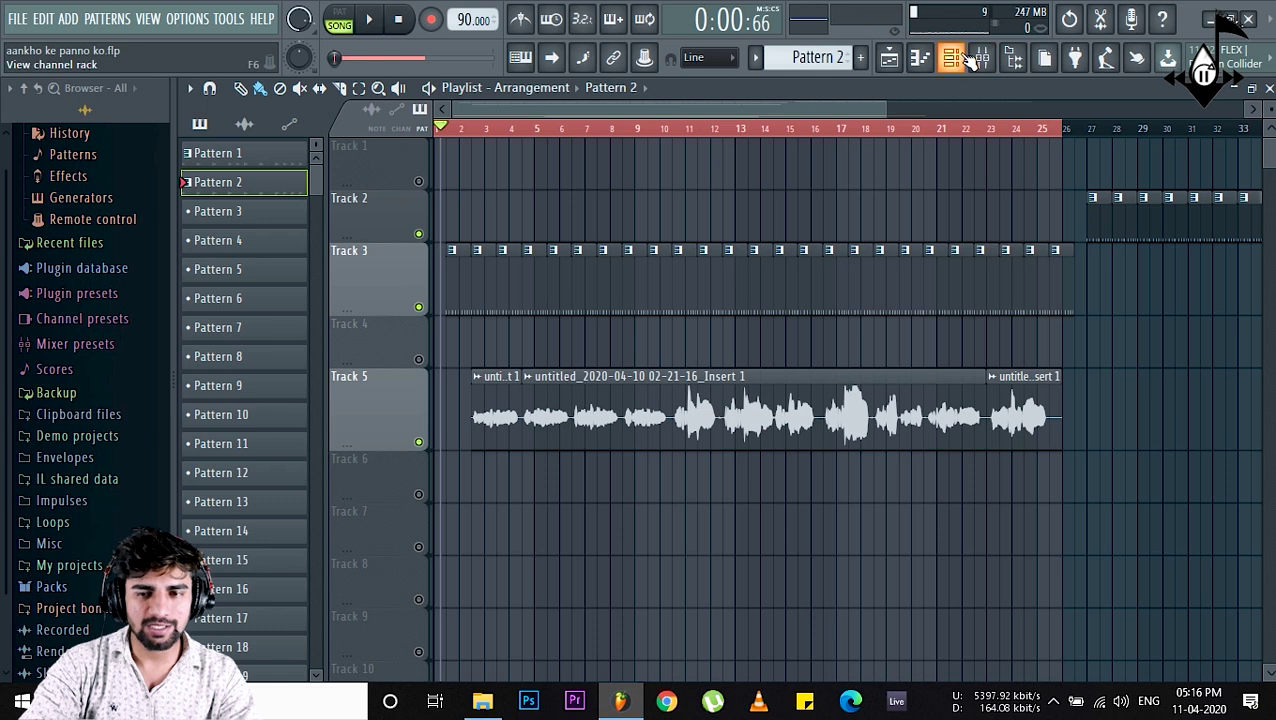
- Review the Pattern 2 drum steps in the channel rack, close it and view the whole playlist arrangement
{"action": "left_click", "coordinate": [966, 58]}
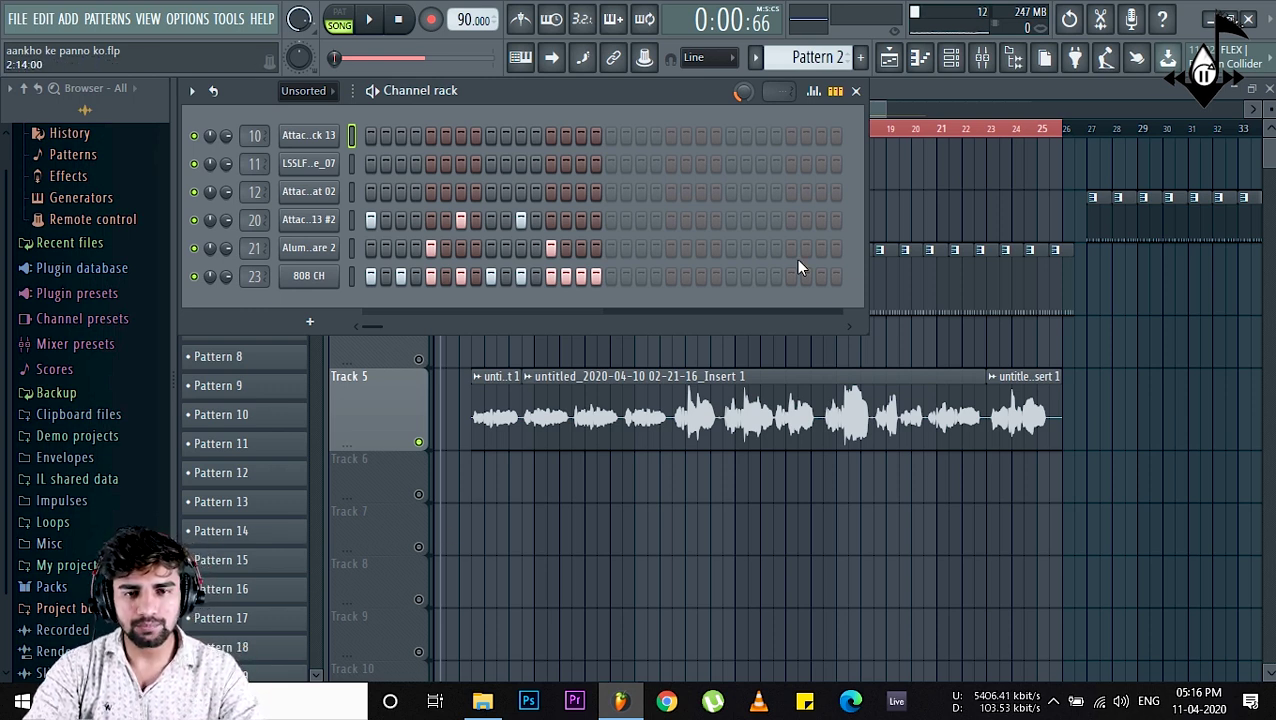
{"action": "left_click", "coordinate": [879, 110]}
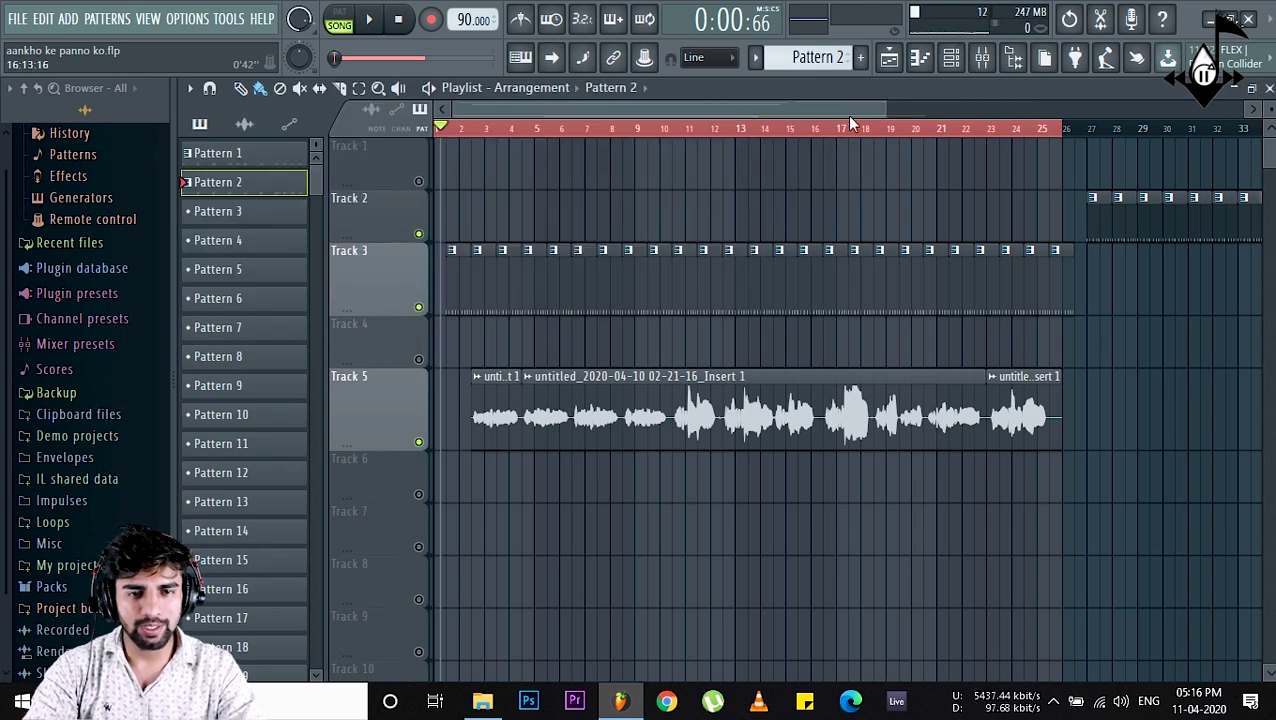
{"action": "left_click_drag", "start_coordinate": [887, 109], "coordinate": [874, 109]}
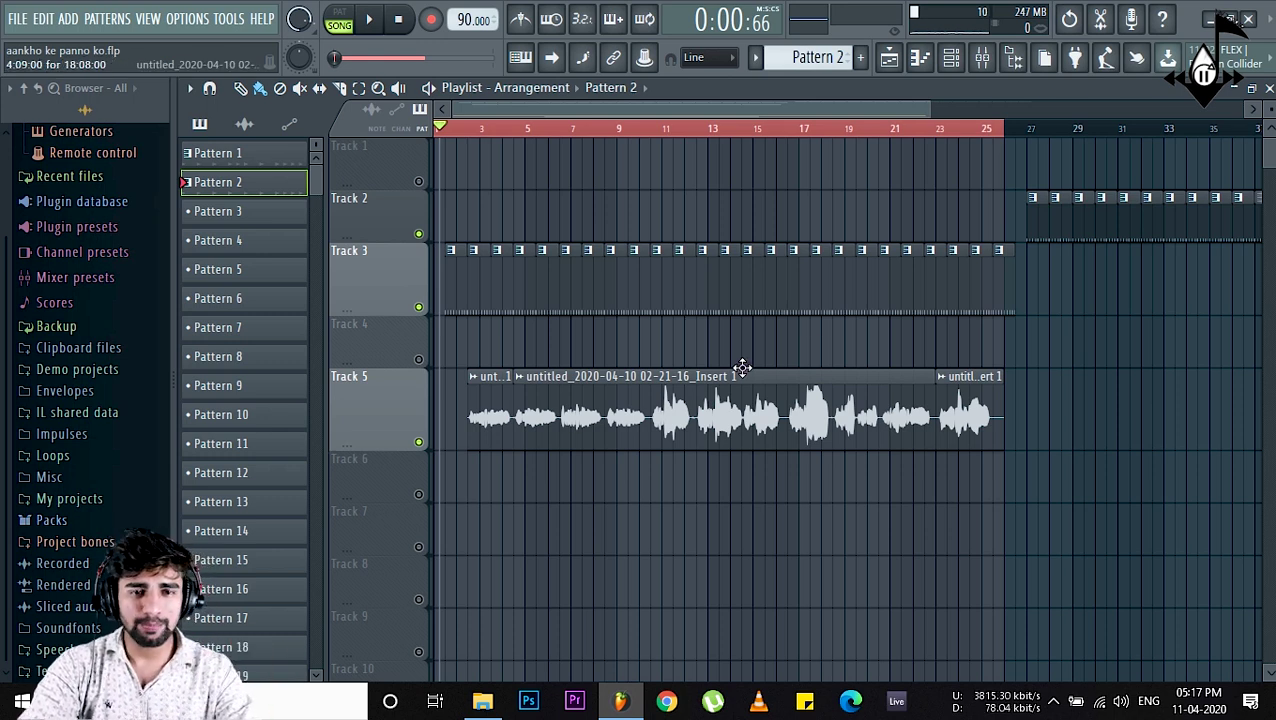
- Reopen the channel rack for Pattern 2 and turn on the metronome
{"action": "left_click", "coordinate": [951, 60]}
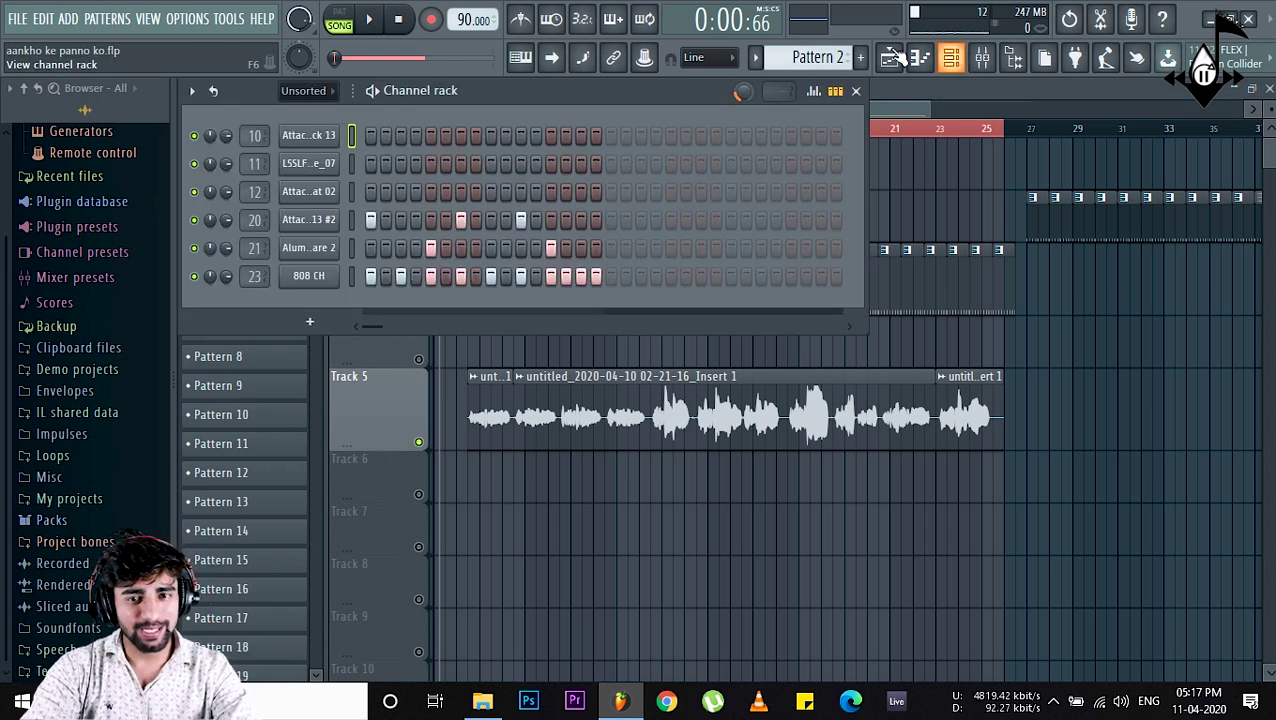
{"action": "left_click", "coordinate": [520, 19]}
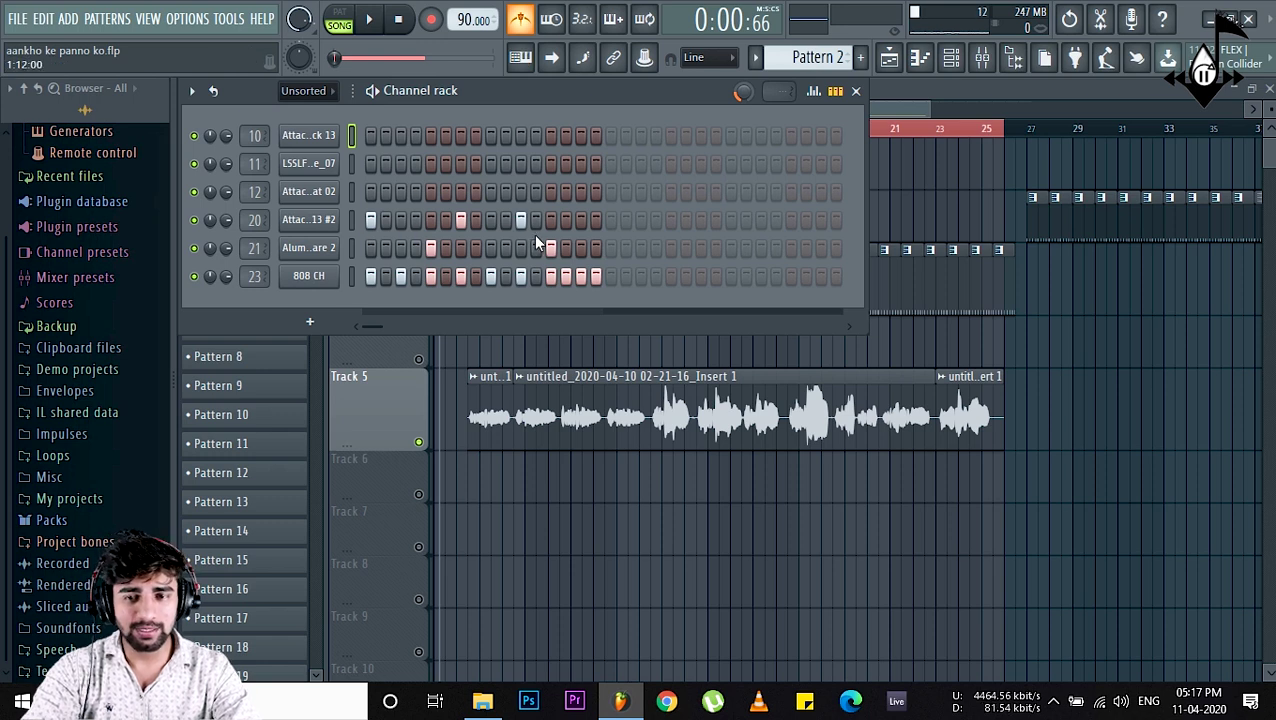